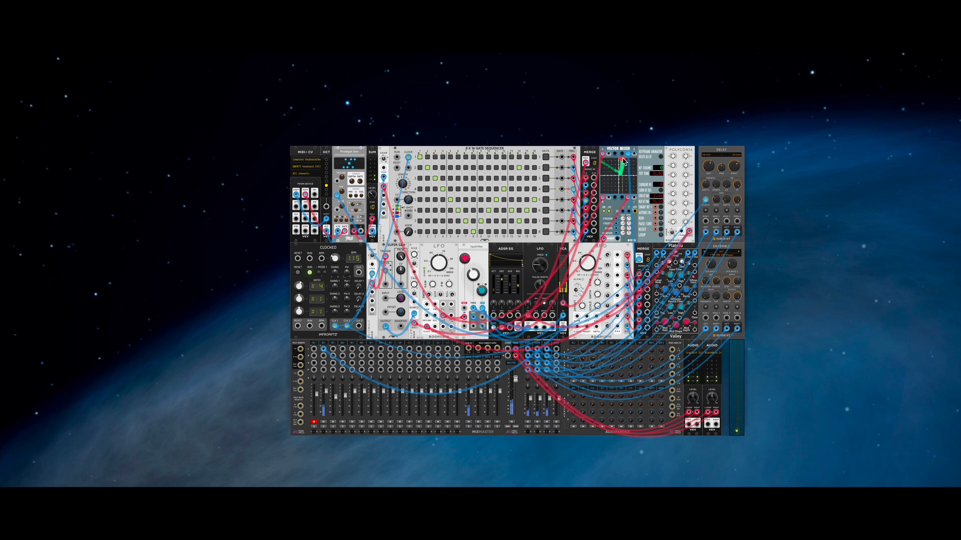
Step: Nudge the Vector Mixer's XY blend point slightly downward along its left edge
{"action": "mouse_move", "coordinate": [604, 169]}
{"action": "left_mouse_down"}
{"action": "mouse_move", "coordinate": [606, 196]}
{"action": "mouse_move", "coordinate": [618, 175]}
{"action": "mouse_move", "coordinate": [639, 195]}
{"action": "mouse_move", "coordinate": [602, 160]}
{"action": "left_mouse_up"}
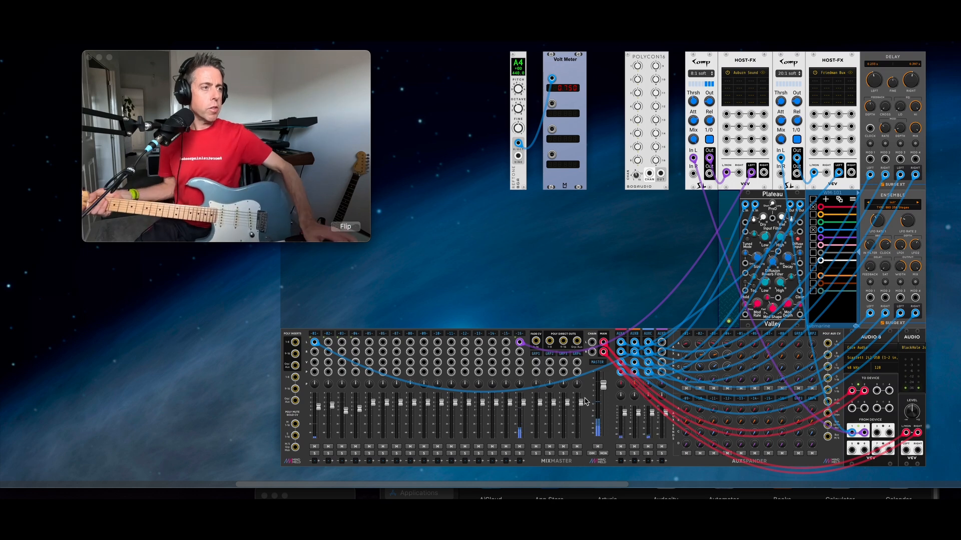
Step: Bring up the module browser from an empty spot in the rack
{"action": "right_click", "coordinate": [443, 107]}
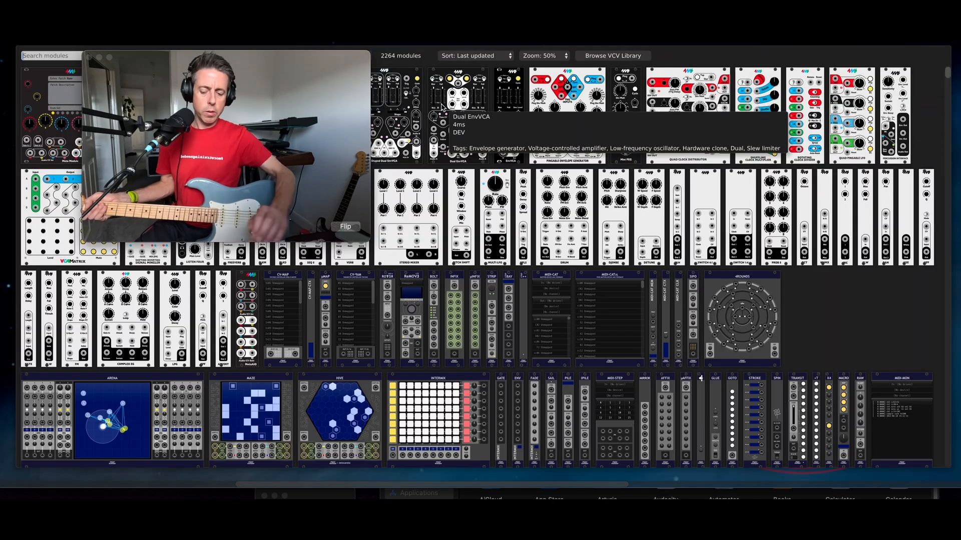
Step: Search 'filter' in the module browser and add the Surge XT Filter
{"action": "type", "text": "filter"}
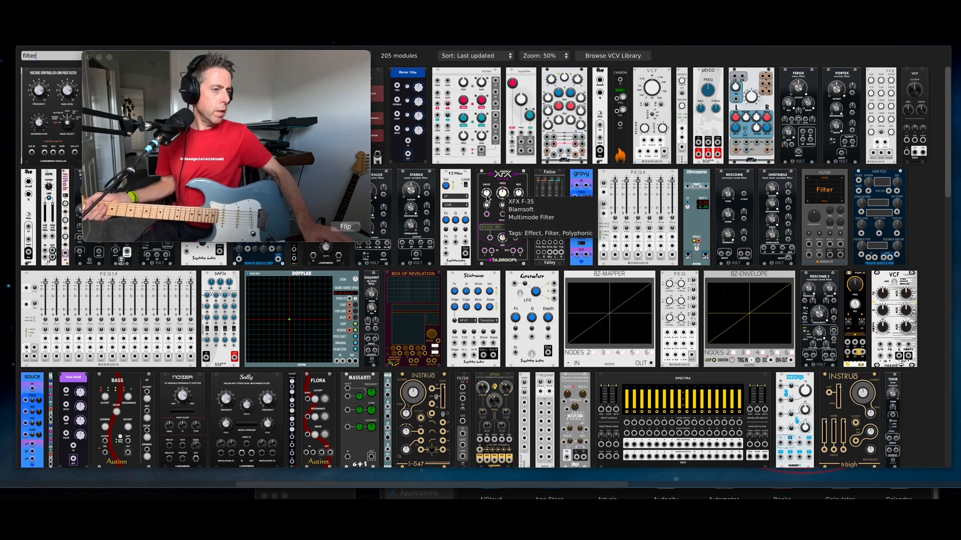
{"action": "left_click", "coordinate": [820, 202]}
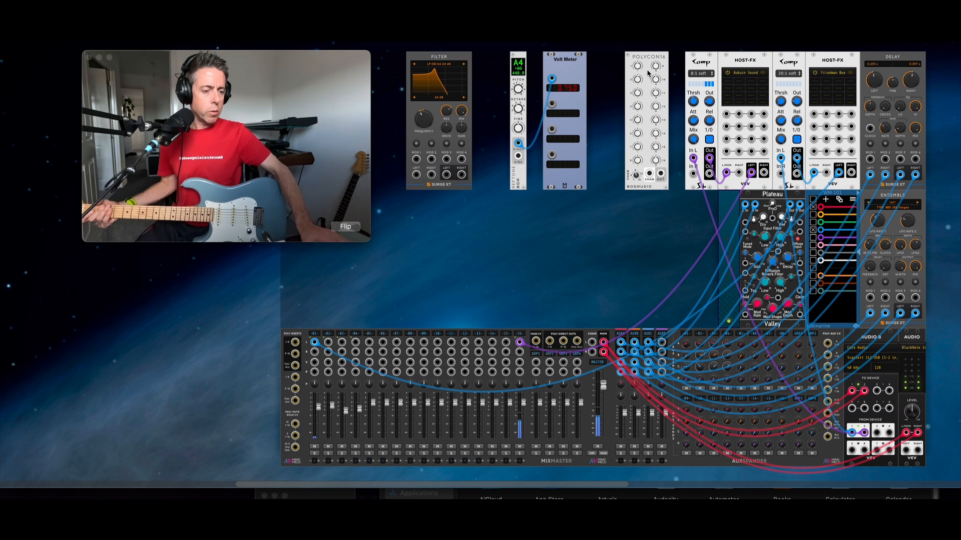
{"action": "left_click", "coordinate": [386, 490]}
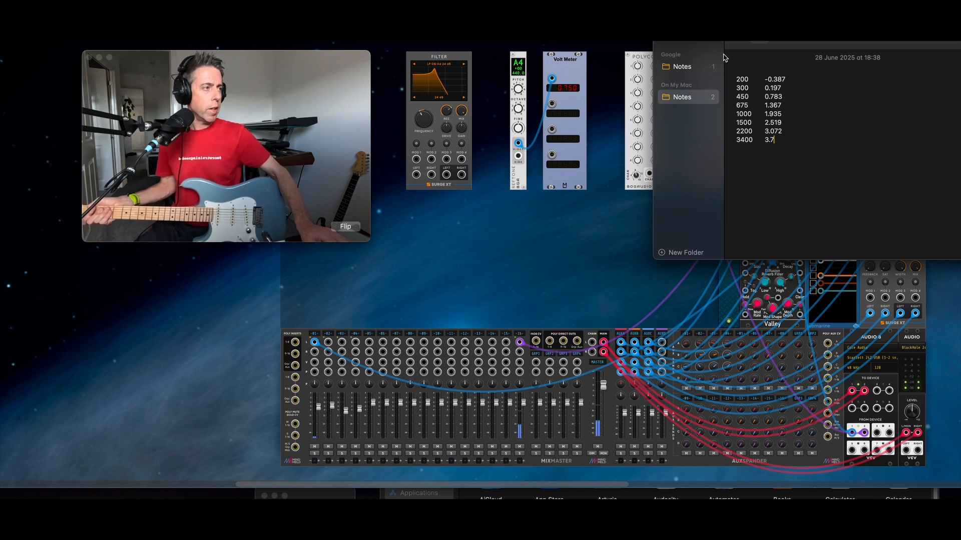
{"action": "left_click", "coordinate": [604, 272]}
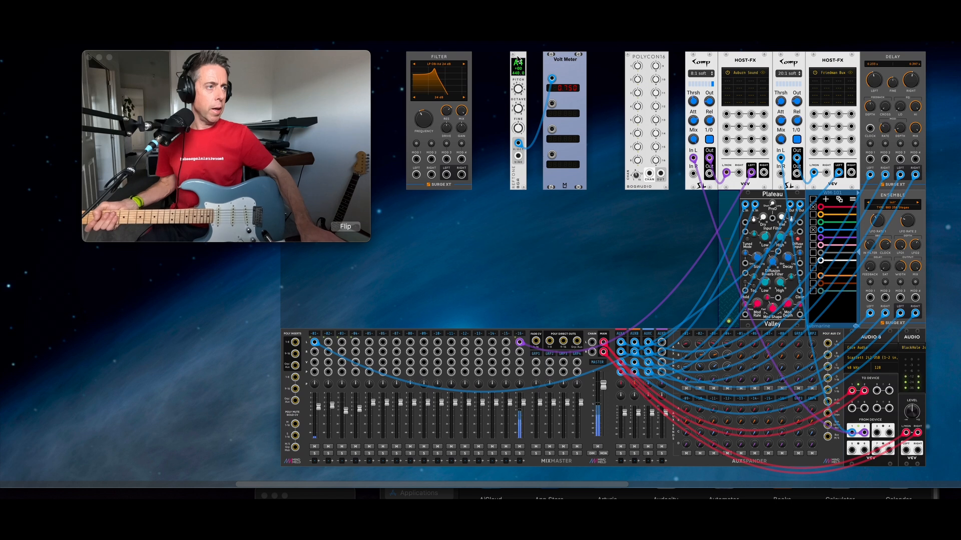
Step: Zoom in on REFTONE, set OCTAVE to 3 and detune FINE downward
{"action": "scroll", "coordinate": [530, 125], "scroll_direction": "down", "scroll_amount": 1}
{"action": "scroll", "coordinate": [536, 161], "scroll_direction": "up", "scroll_amount": 3}
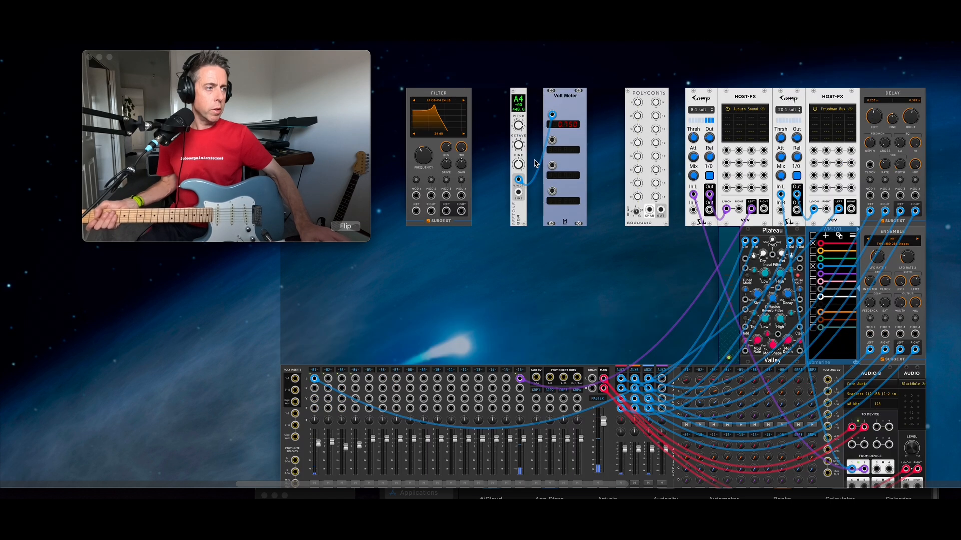
{"action": "scroll", "coordinate": [535, 161], "scroll_direction": "down", "scroll_amount": 2}
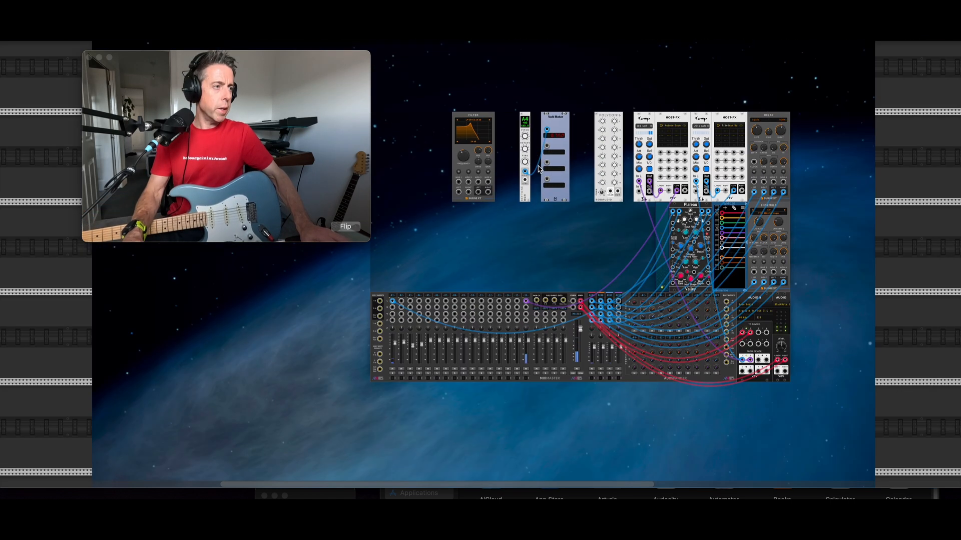
{"action": "scroll", "coordinate": [537, 164], "scroll_direction": "up", "scroll_amount": 6}
{"action": "scroll", "coordinate": [527, 134], "scroll_direction": "down", "scroll_amount": 2}
{"action": "scroll", "coordinate": [526, 138], "scroll_direction": "up", "scroll_amount": 6}
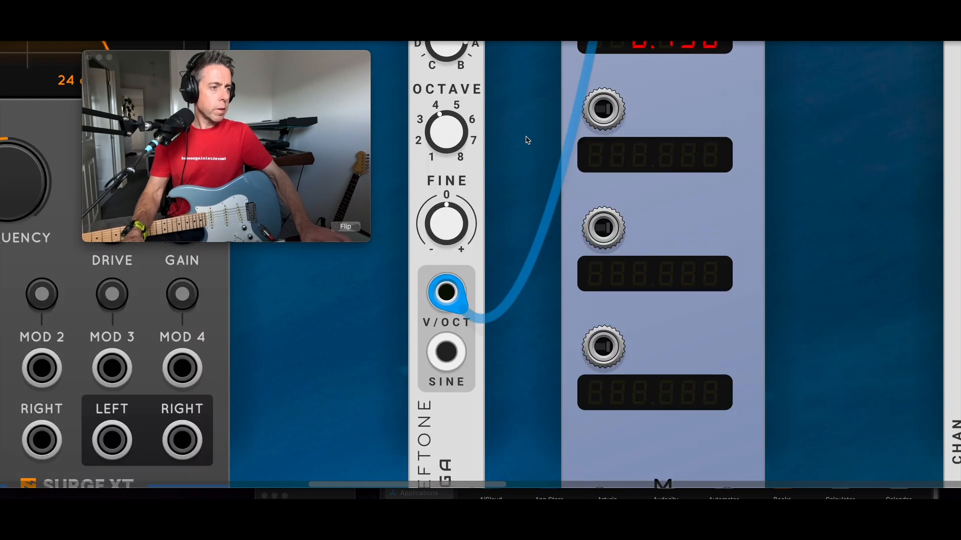
{"action": "scroll", "coordinate": [526, 140], "scroll_direction": "down", "scroll_amount": 2}
{"action": "scroll", "coordinate": [525, 139], "scroll_direction": "up", "scroll_amount": 2}
{"action": "scroll", "coordinate": [615, 129], "scroll_direction": "up", "scroll_amount": 4}
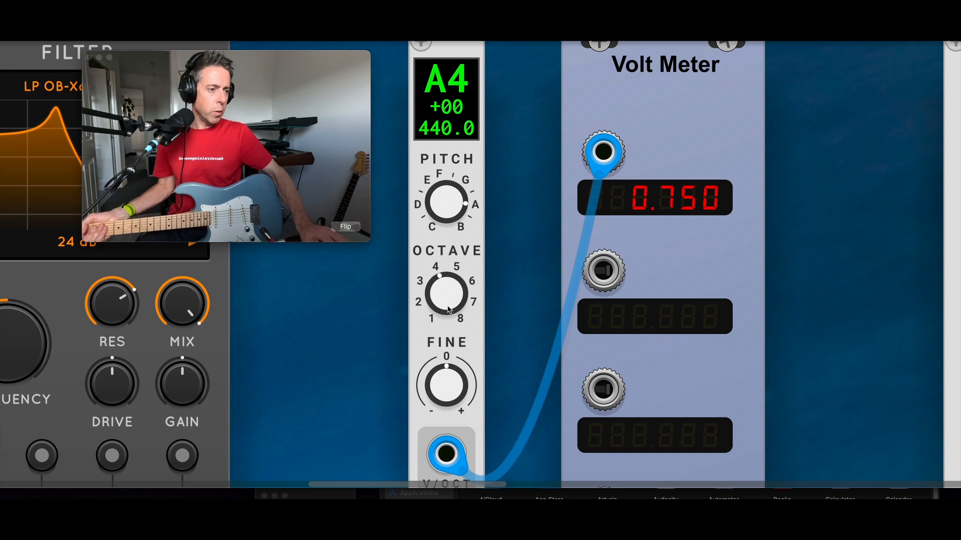
{"action": "left_click_drag", "start_coordinate": [461, 304], "coordinate": [461, 316]}
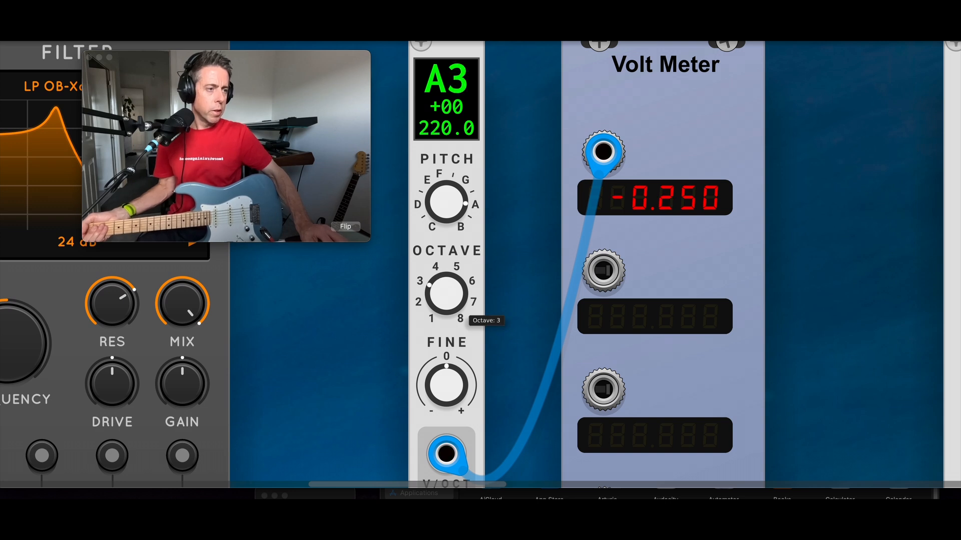
{"action": "left_click_drag", "start_coordinate": [461, 395], "coordinate": [461, 434]}
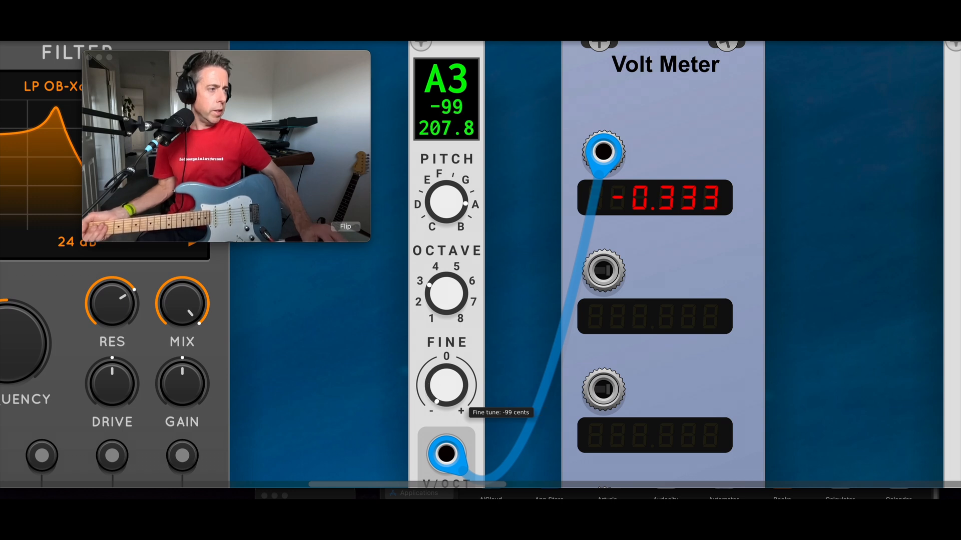
Step: Set PITCH to G and adjust FINE until the display reads 200.1 Hz (G3 +35)
{"action": "left_click_drag", "start_coordinate": [453, 201], "coordinate": [453, 210]}
{"action": "mouse_move", "coordinate": [446, 390]}
{"action": "left_mouse_down"}
{"action": "mouse_move", "coordinate": [446, 341]}
{"action": "mouse_move", "coordinate": [456, 375]}
{"action": "left_mouse_up"}
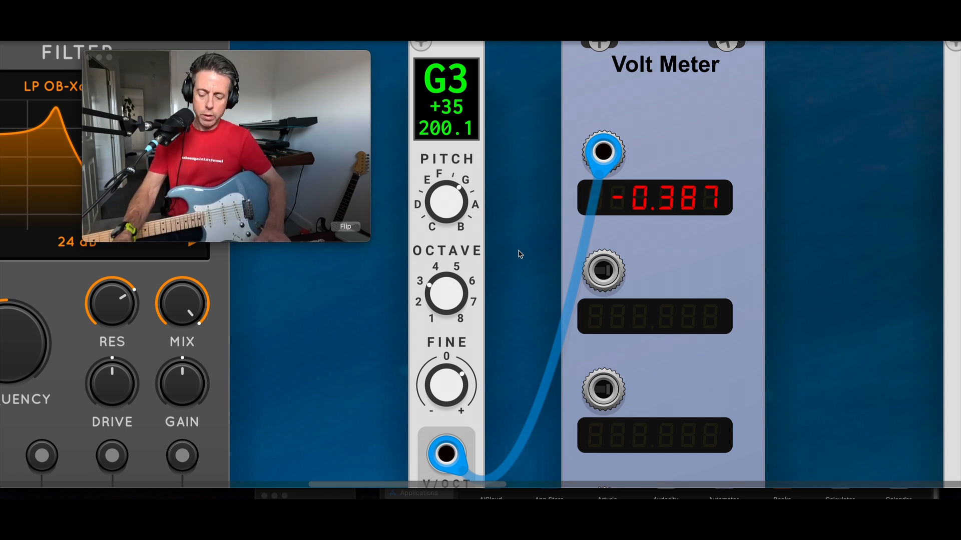
{"action": "scroll", "coordinate": [519, 254], "scroll_direction": "down", "scroll_amount": 5}
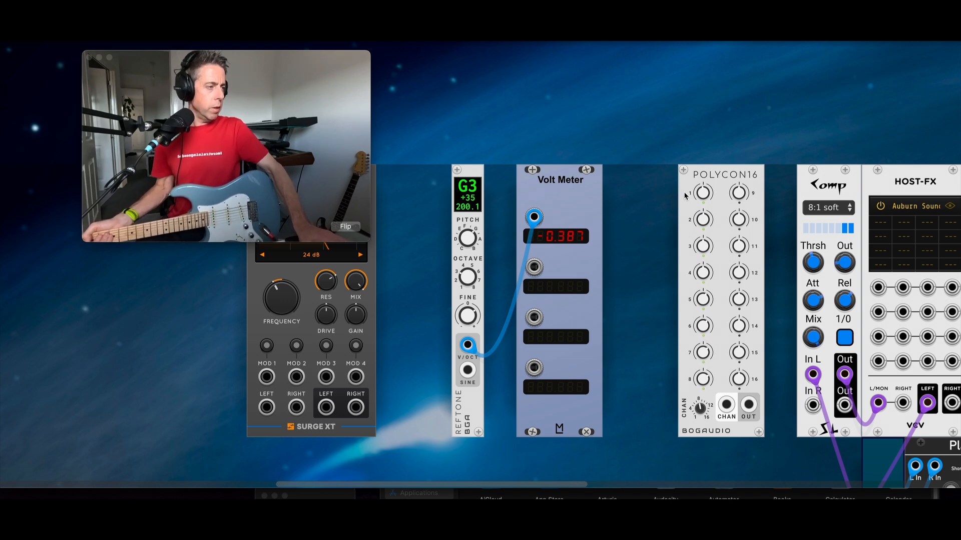
Step: Delete REFTONE and Volt Meter, then slide the Filter into the freed space
{"action": "left_click_drag", "start_coordinate": [416, 244], "coordinate": [552, 280]}
{"action": "key", "text": "Delete"}
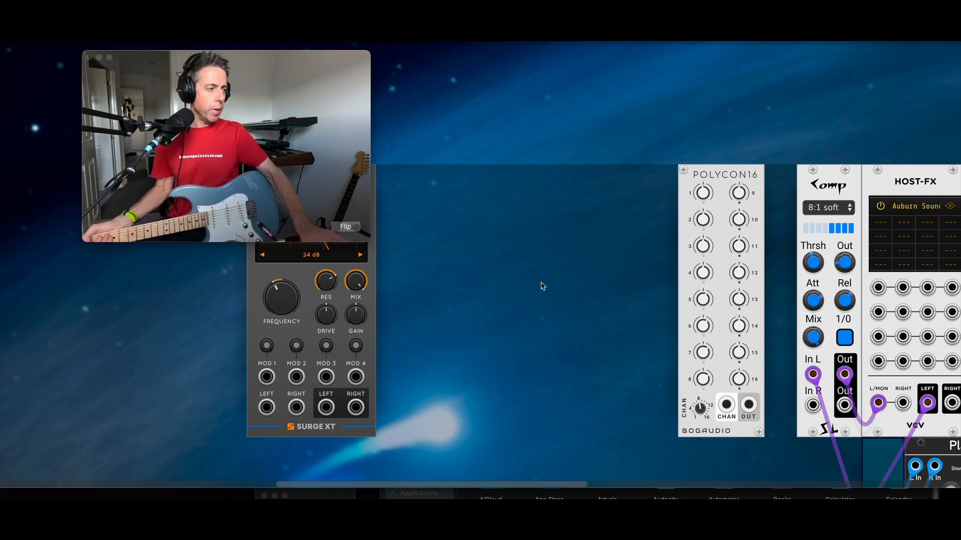
{"action": "left_click_drag", "start_coordinate": [306, 288], "coordinate": [479, 288]}
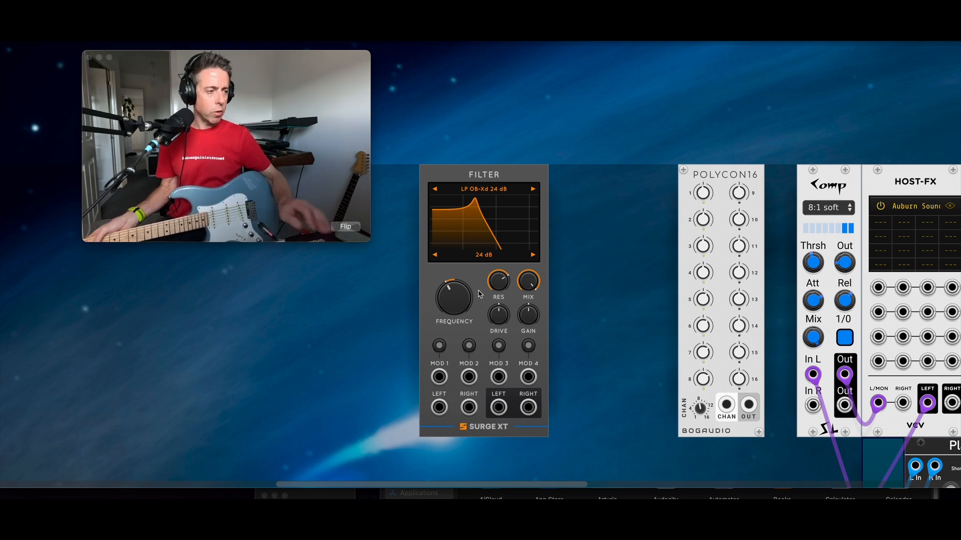
Step: Add a Bogaudio POLYMULT by searching 'polymult' in the module browser
{"action": "right_click", "coordinate": [661, 238]}
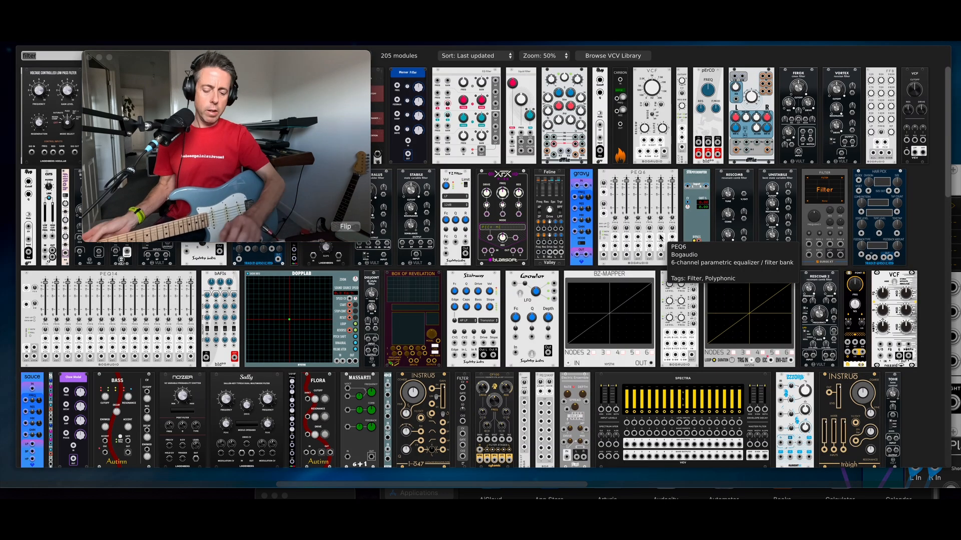
{"action": "type", "text": "polymul"}
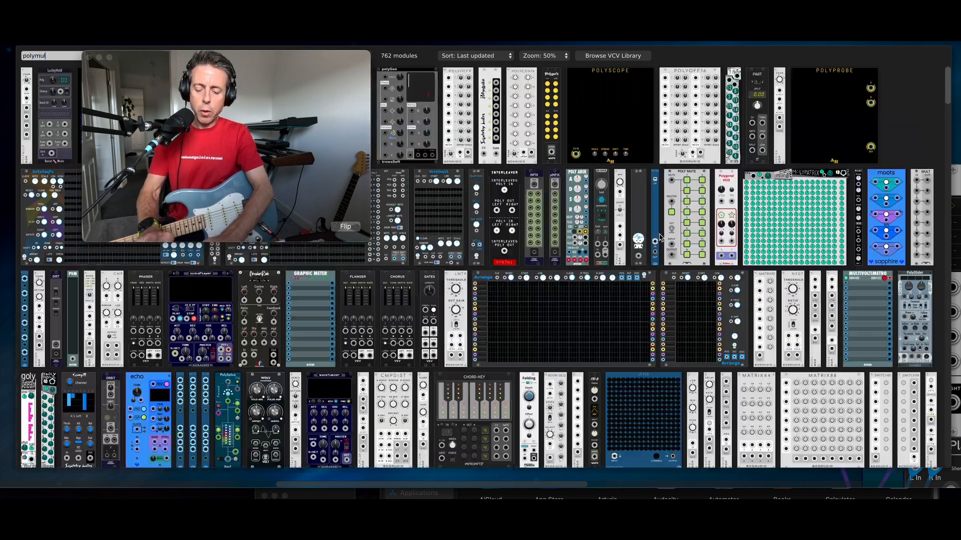
{"action": "type", "text": "t"}
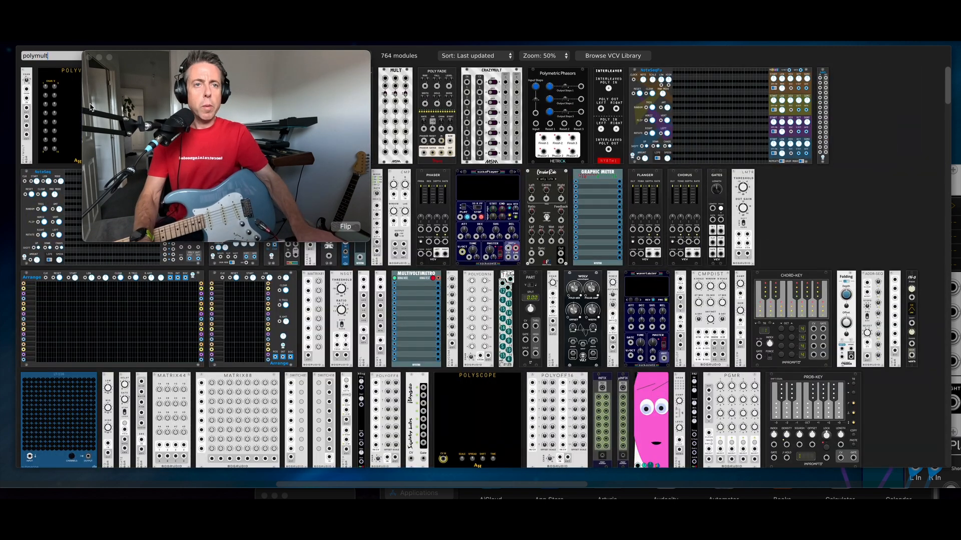
{"action": "left_click", "coordinate": [31, 86]}
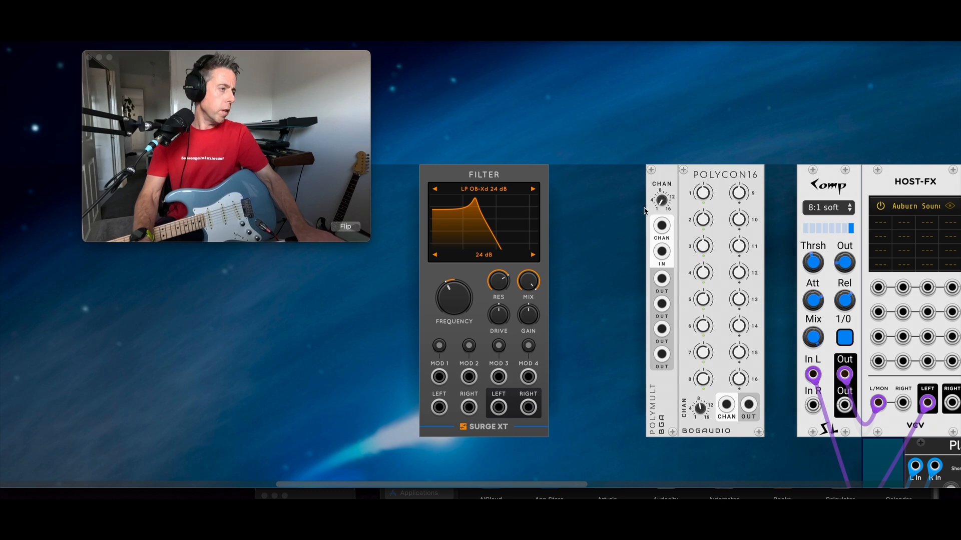
Step: Set POLYMULT CHAN to 8 and cable its IN from the HOST-FX LEFT output
{"action": "scroll", "coordinate": [650, 210], "scroll_direction": "up", "scroll_amount": 2}
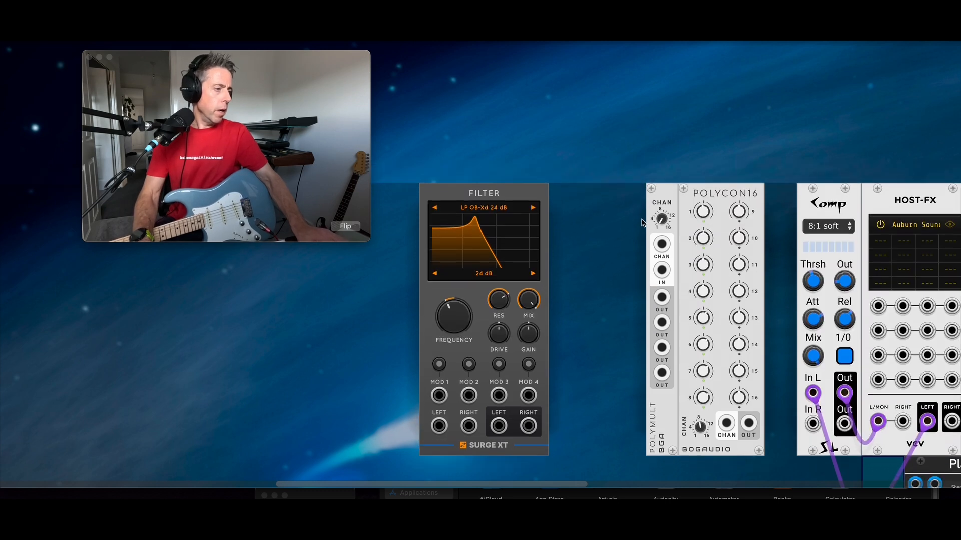
{"action": "left_click_drag", "start_coordinate": [661, 225], "coordinate": [661, 225]}
{"action": "scroll", "coordinate": [662, 226], "scroll_direction": "up", "scroll_amount": 2}
{"action": "scroll", "coordinate": [625, 240], "scroll_direction": "down", "scroll_amount": 3}
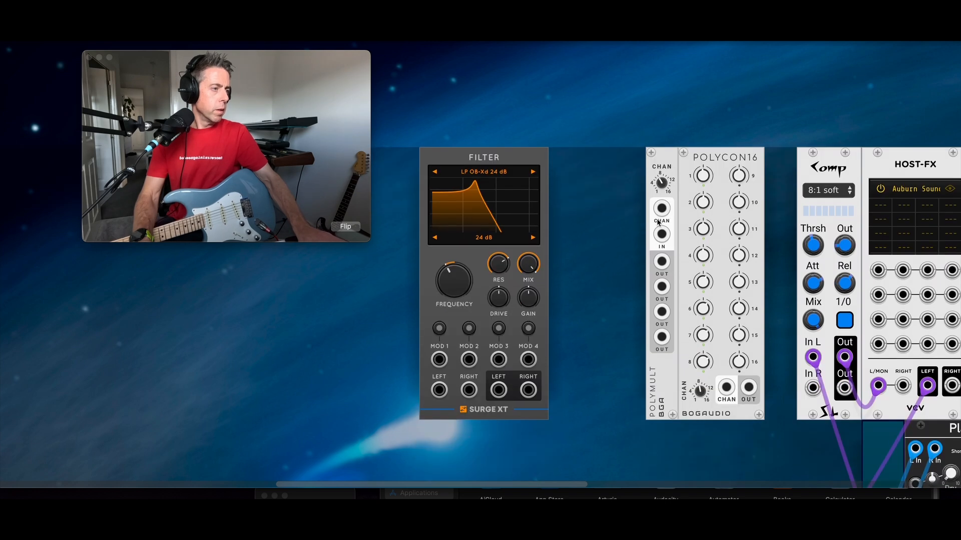
{"action": "scroll", "coordinate": [610, 251], "scroll_direction": "down", "scroll_amount": 1}
{"action": "left_click_drag", "start_coordinate": [609, 237], "coordinate": [593, 225]}
{"action": "mouse_move", "coordinate": [646, 158]}
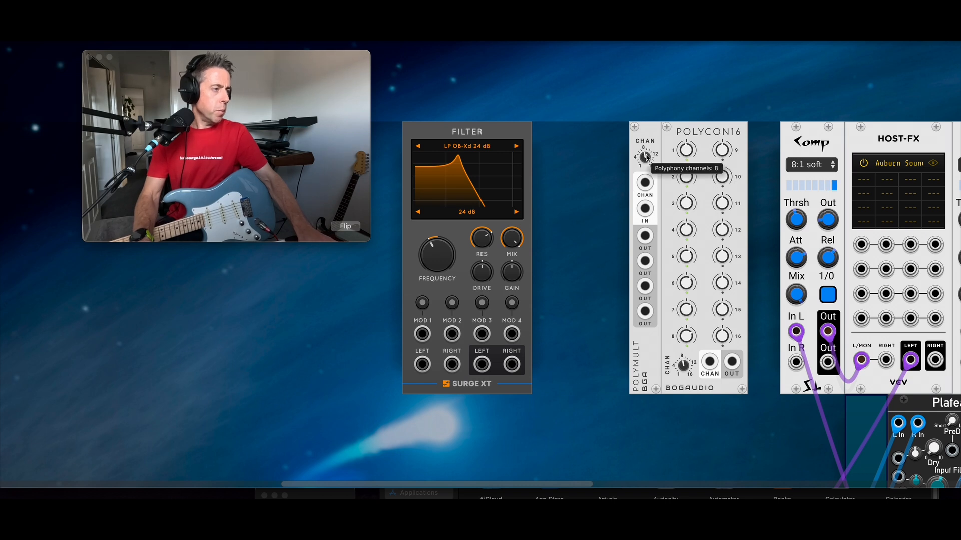
{"action": "left_click_drag", "start_coordinate": [646, 209], "coordinate": [831, 360]}
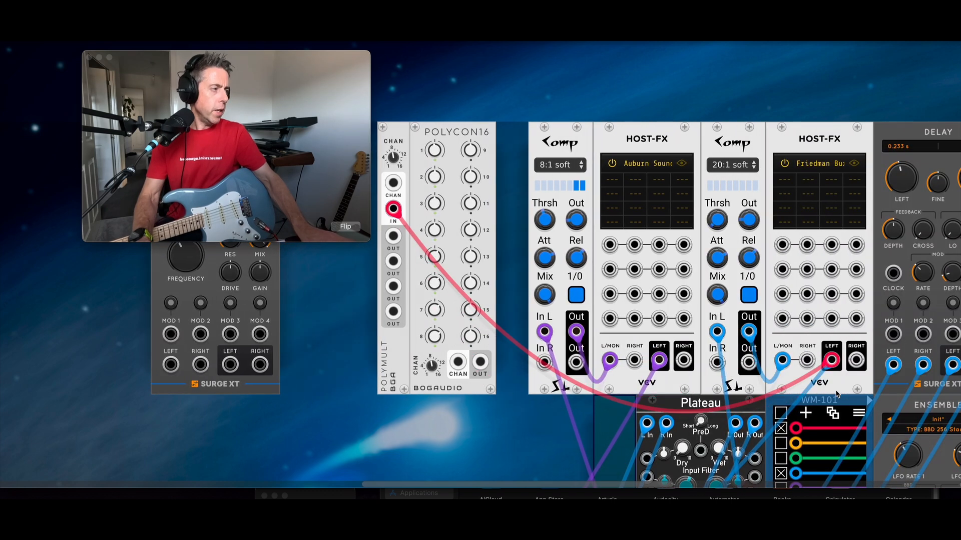
{"action": "left_click", "coordinate": [855, 163]}
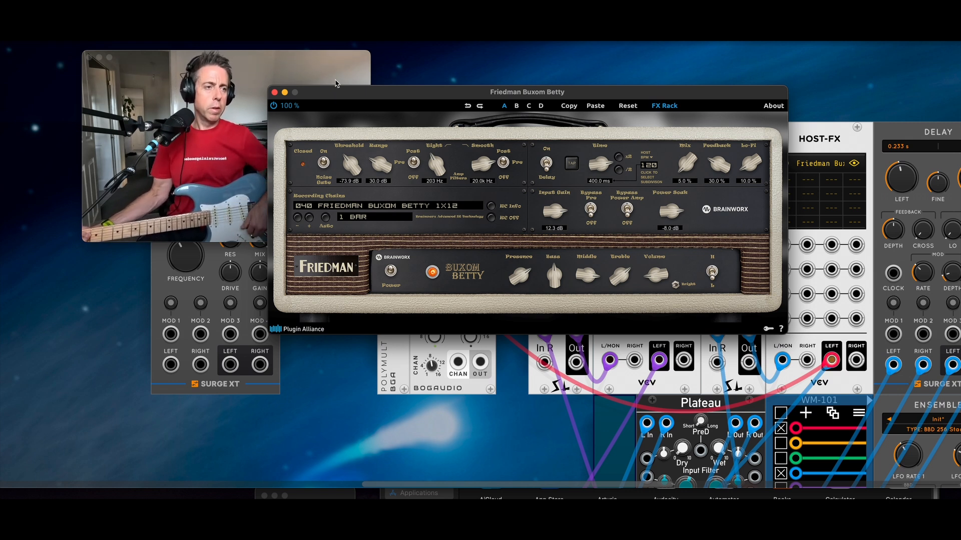
{"action": "left_click", "coordinate": [275, 93]}
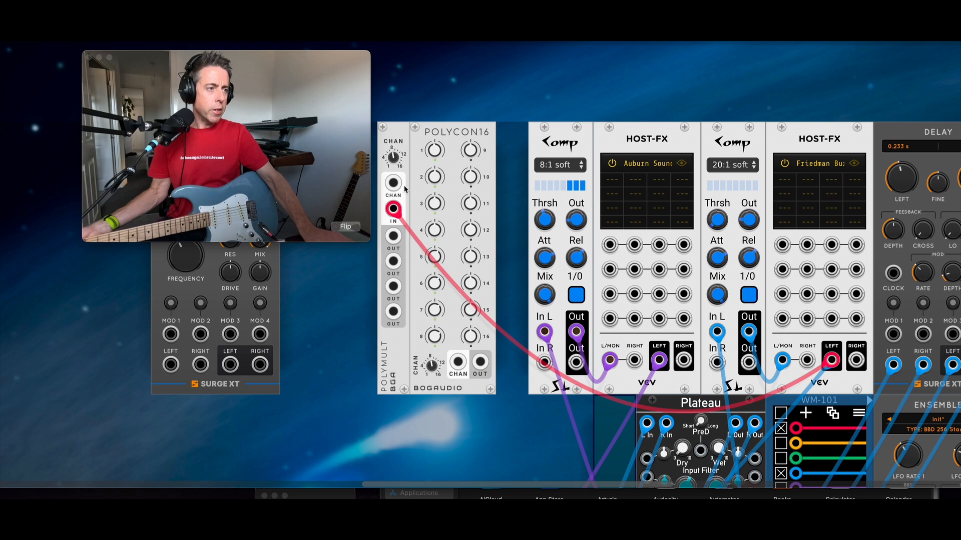
{"action": "scroll", "coordinate": [524, 204], "scroll_direction": "left", "scroll_amount": 10}
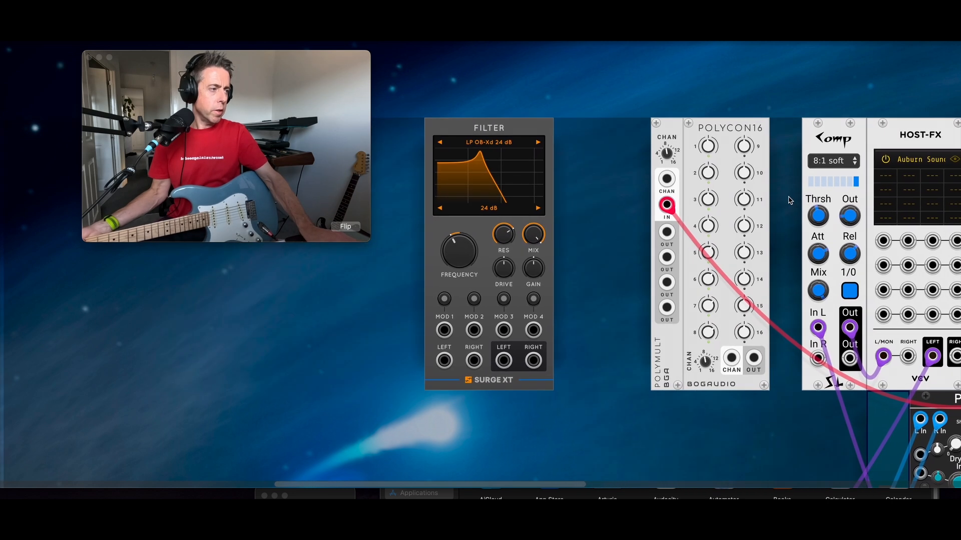
Step: Cable POLYMULT output 1 into the filter, then patch POLYCON16 into MOD 1 at 1 Oct/V frequency
{"action": "left_click_drag", "start_coordinate": [444, 361], "coordinate": [666, 232]}
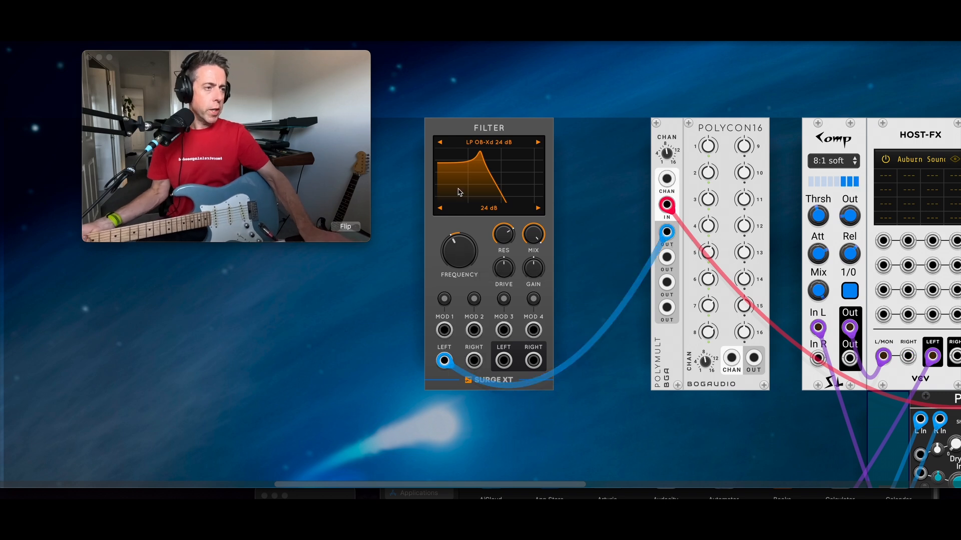
{"action": "left_click", "coordinate": [444, 300]}
{"action": "left_click_drag", "start_coordinate": [459, 253], "coordinate": [459, 256]}
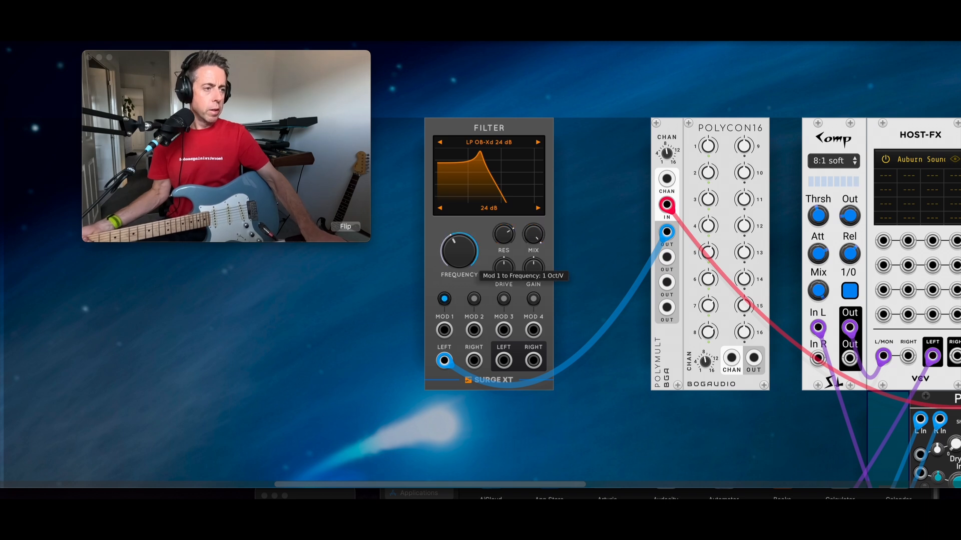
{"action": "left_click_drag", "start_coordinate": [444, 331], "coordinate": [754, 358]}
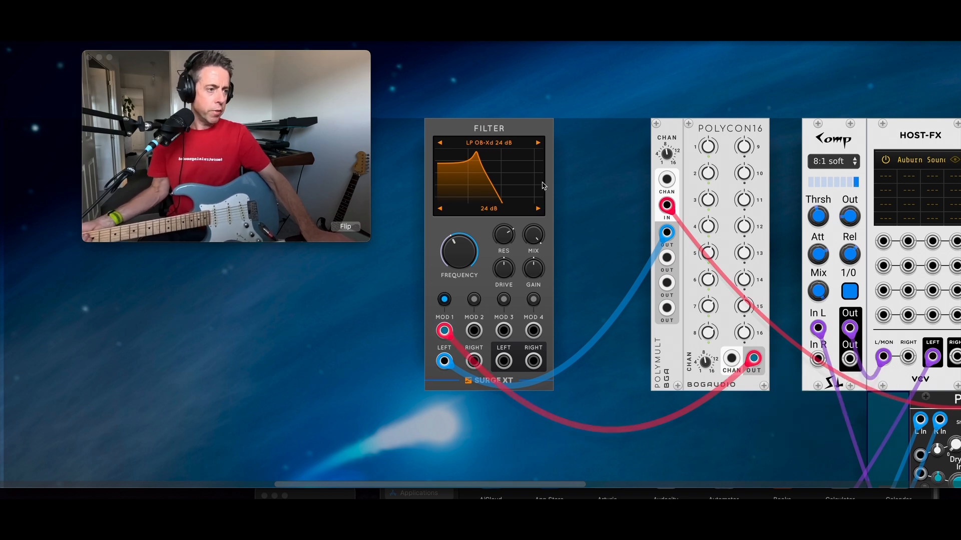
Step: Add a VCV VCA via a 'vca' search and cable the filter's LEFT output into its IN
{"action": "right_click", "coordinate": [561, 260]}
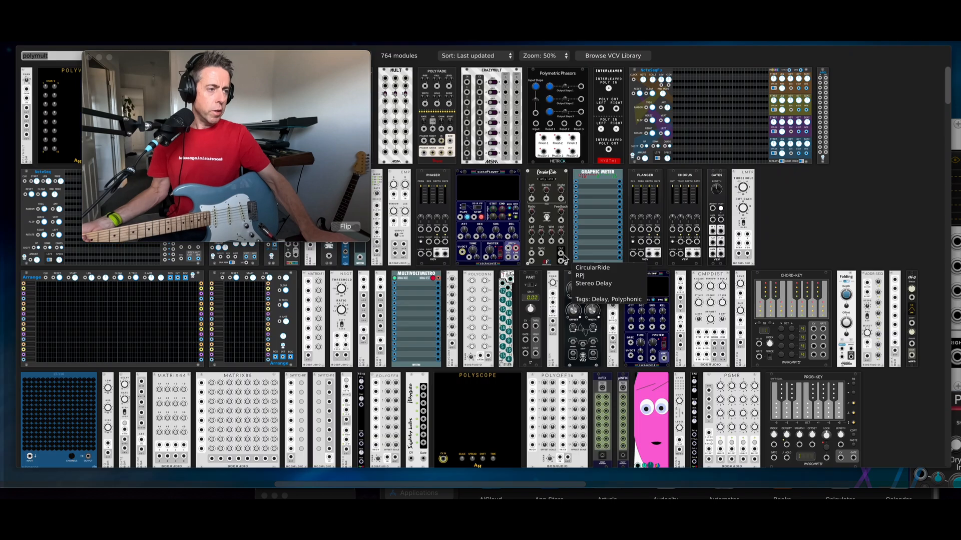
{"action": "type", "text": "vca"}
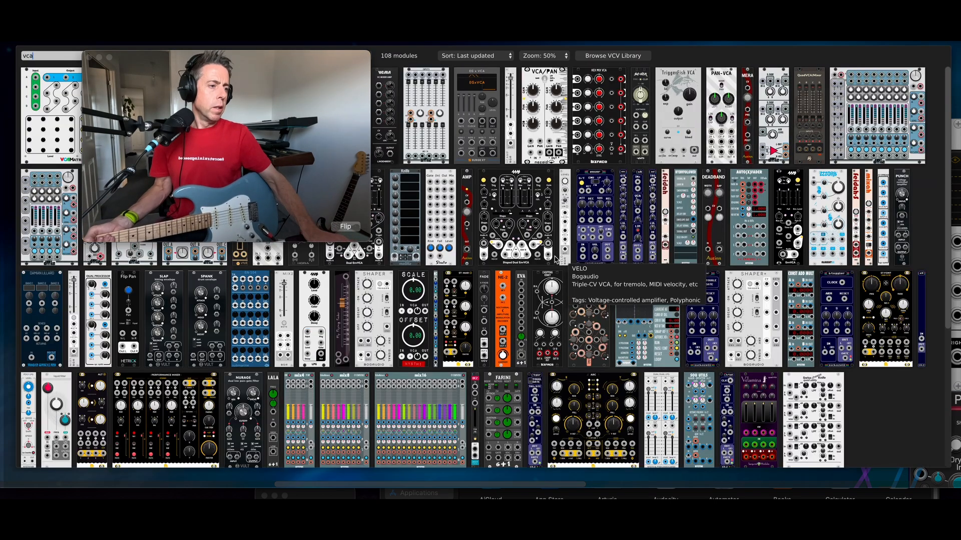
{"action": "left_click_drag", "start_coordinate": [260, 80], "coordinate": [217, 94]}
{"action": "left_click", "coordinate": [252, 74]}
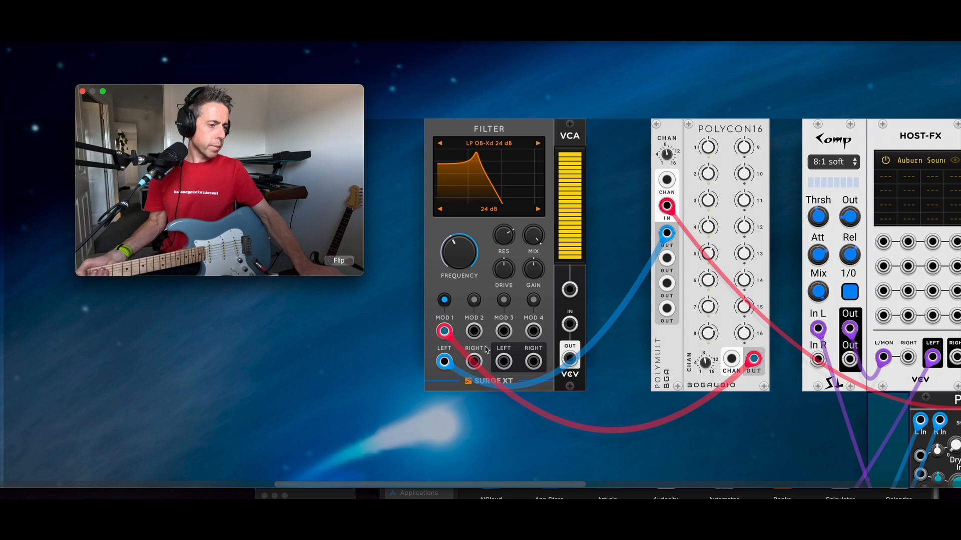
{"action": "left_click_drag", "start_coordinate": [504, 361], "coordinate": [569, 324]}
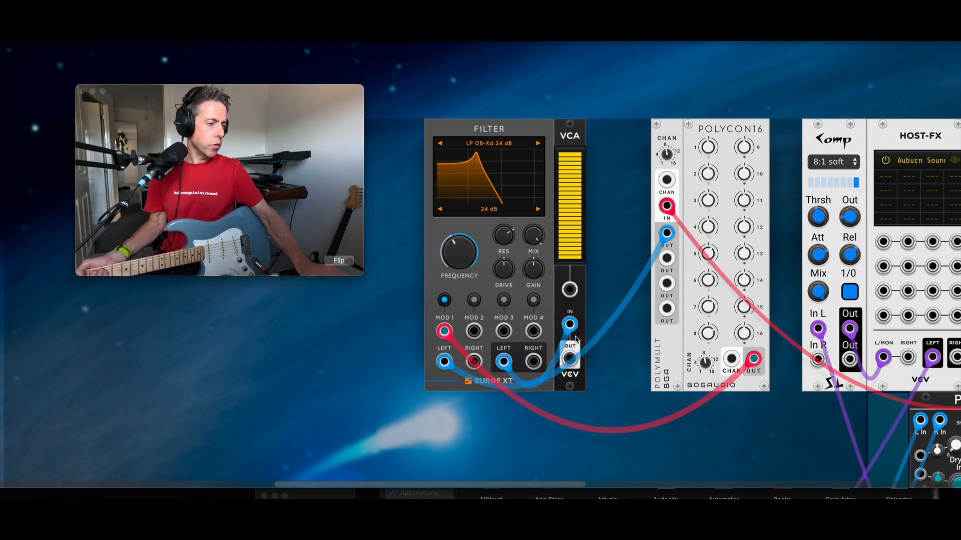
{"action": "scroll", "coordinate": [540, 392], "scroll_direction": "up", "scroll_amount": 1}
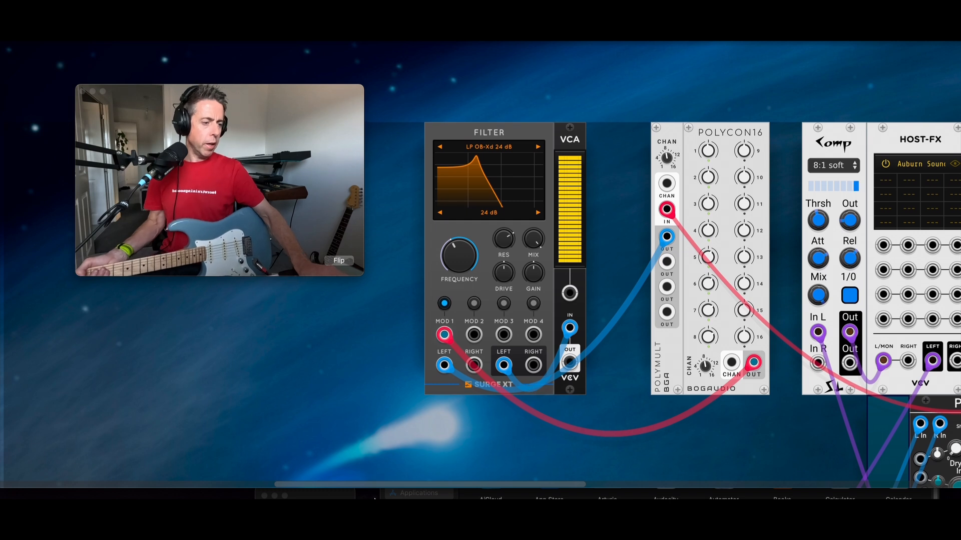
{"action": "scroll", "coordinate": [371, 467], "scroll_direction": "down", "scroll_amount": 3}
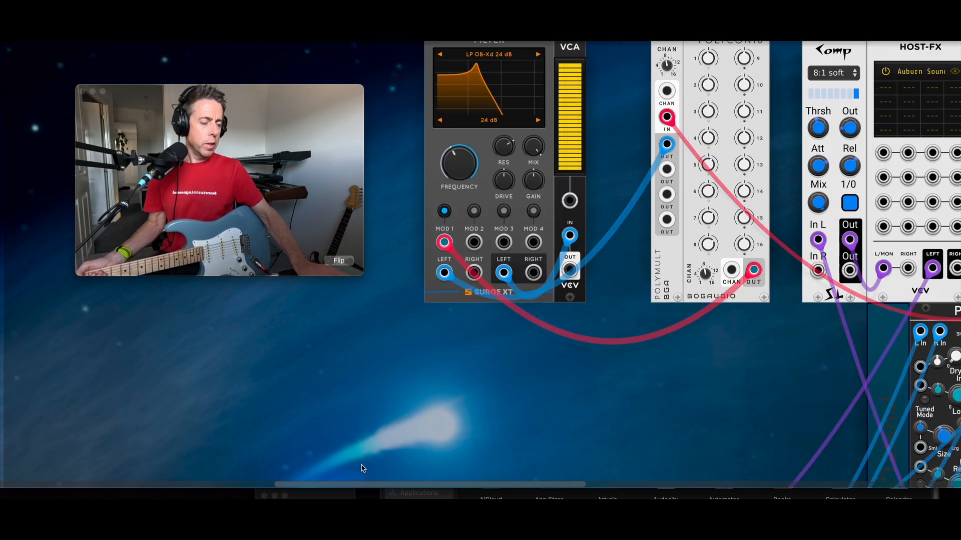
Step: Search '8f' in the module browser and place the Bogaudio 8FO
{"action": "right_click", "coordinate": [319, 368]}
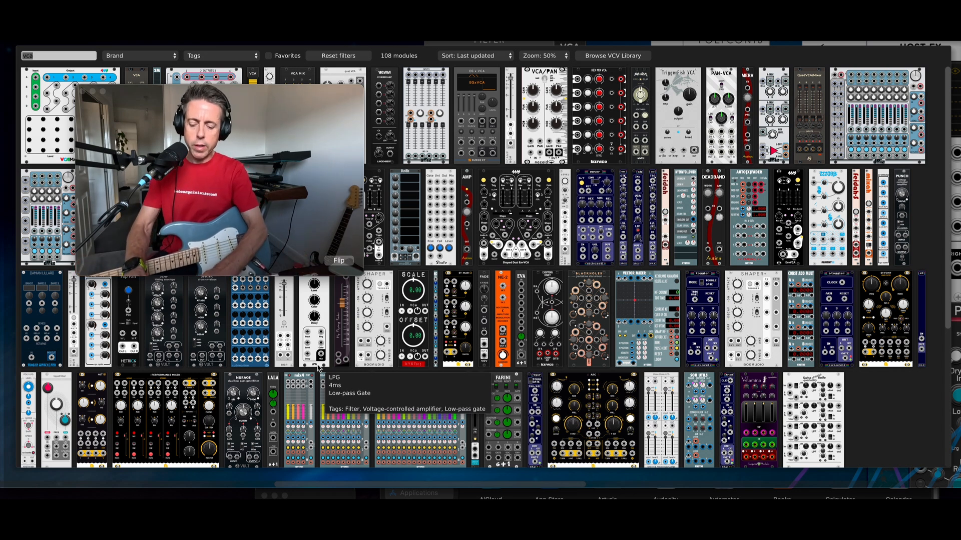
{"action": "type", "text": "8f"}
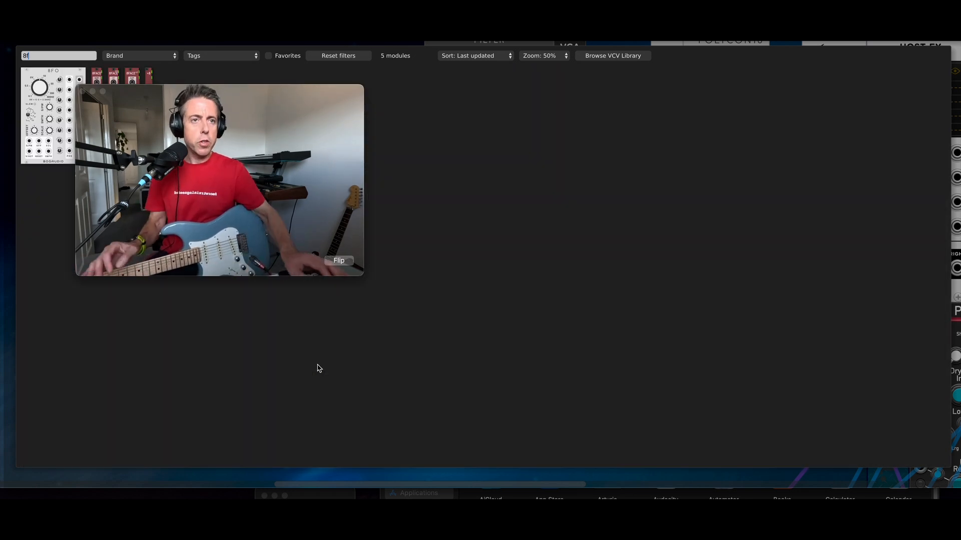
{"action": "left_click", "coordinate": [35, 103]}
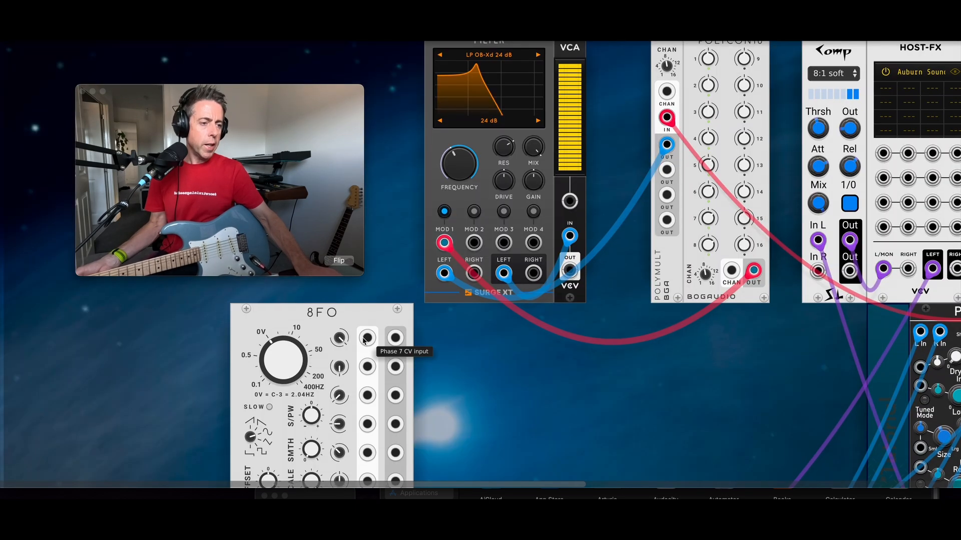
Step: Move the 8FO under the filter and add a Merge module beside it
{"action": "scroll", "coordinate": [365, 343], "scroll_direction": "down", "scroll_amount": 2}
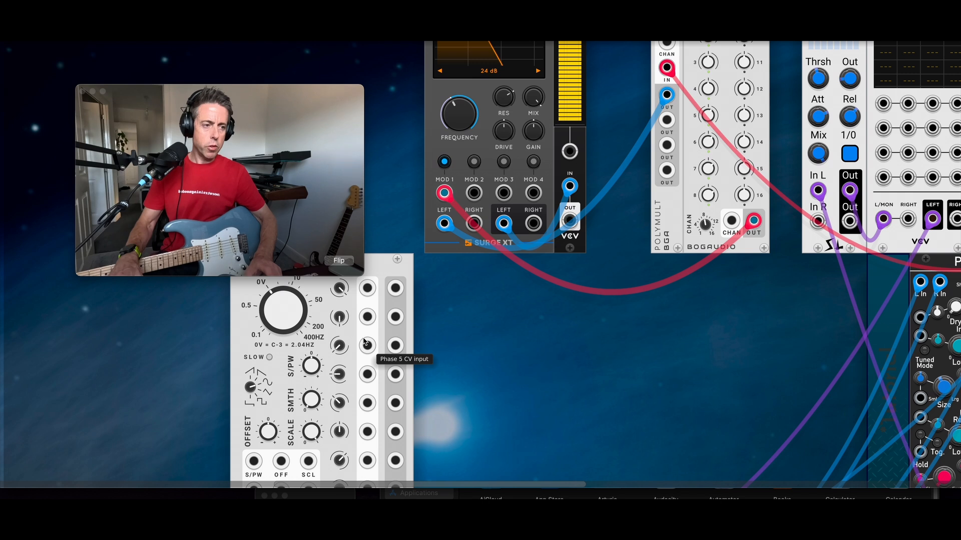
{"action": "scroll", "coordinate": [364, 342], "scroll_direction": "up", "scroll_amount": 3}
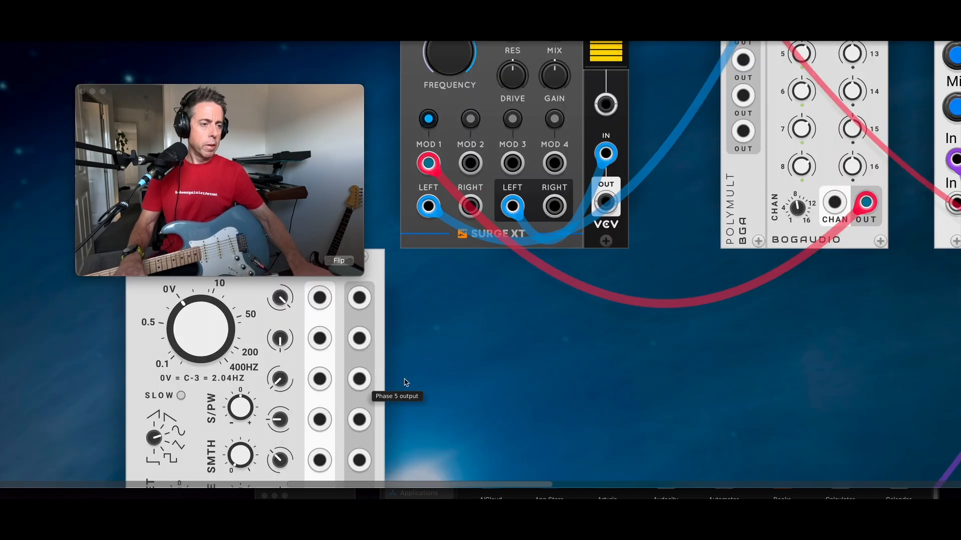
{"action": "scroll", "coordinate": [583, 408], "scroll_direction": "up", "scroll_amount": 1}
{"action": "left_click_drag", "start_coordinate": [253, 301], "coordinate": [513, 301]}
{"action": "scroll", "coordinate": [606, 369], "scroll_direction": "up", "scroll_amount": 3}
{"action": "scroll", "coordinate": [606, 370], "scroll_direction": "down", "scroll_amount": 15}
{"action": "right_click", "coordinate": [685, 311]}
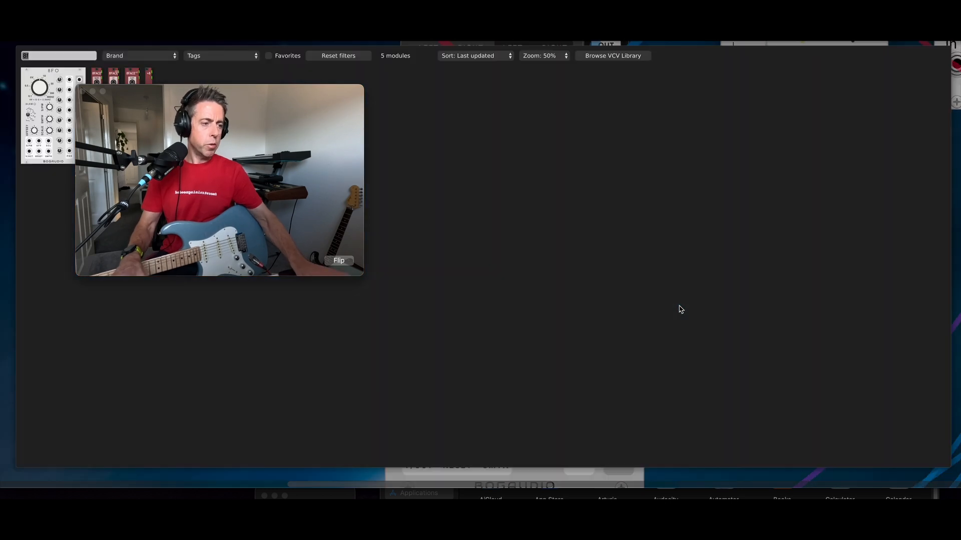
{"action": "type", "text": "merge"}
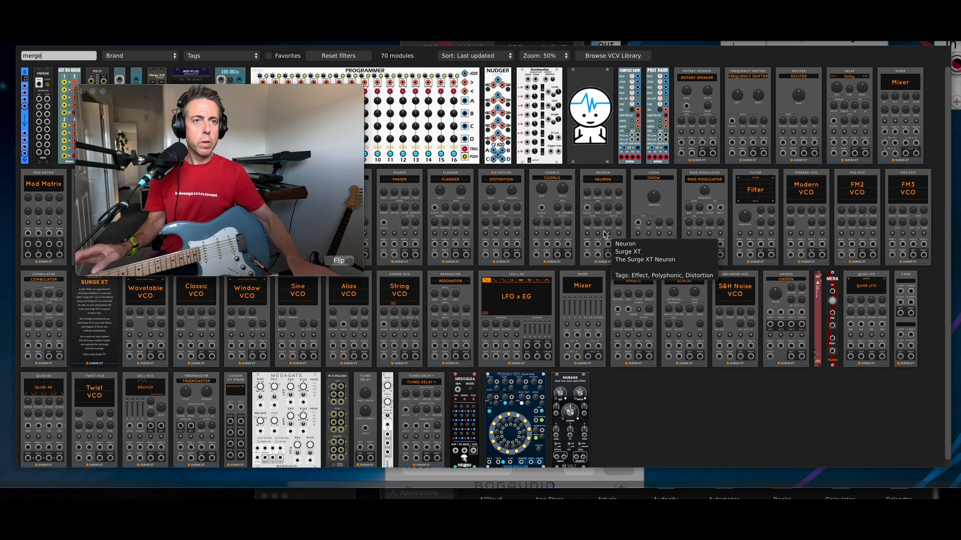
{"action": "left_click", "coordinate": [39, 126]}
Step: Cable 8FO outputs 1–8 into Merge inputs, and Merge POLY out to the VCA CV input
{"action": "left_click_drag", "start_coordinate": [664, 241], "coordinate": [618, 158]}
{"action": "left_click_drag", "start_coordinate": [618, 199], "coordinate": [619, 239]}
{"action": "left_click_drag", "start_coordinate": [619, 280], "coordinate": [619, 321]}
{"action": "left_click_drag", "start_coordinate": [614, 370], "coordinate": [619, 402]}
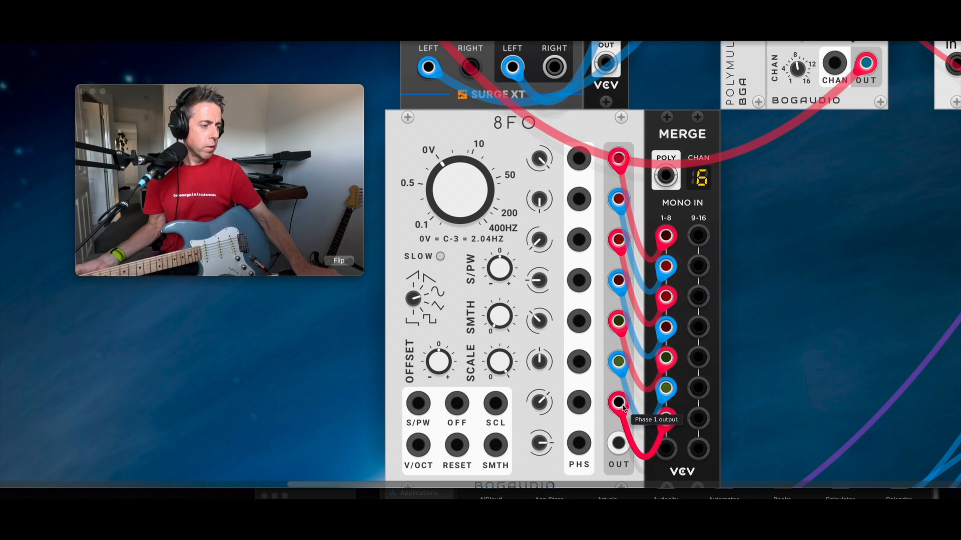
{"action": "left_click_drag", "start_coordinate": [618, 443], "coordinate": [663, 450]}
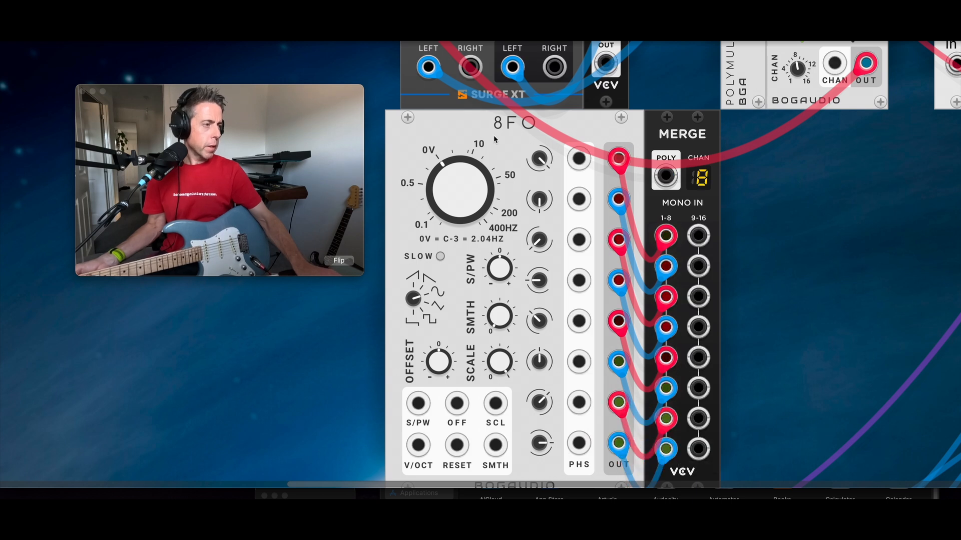
{"action": "left_click_drag", "start_coordinate": [666, 176], "coordinate": [605, 156]}
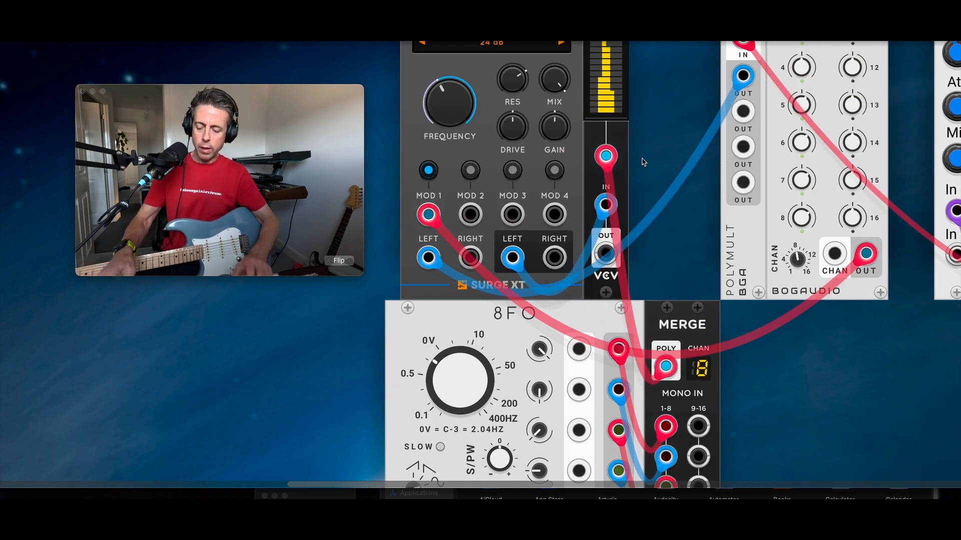
{"action": "key", "text": "ctrl+minus"}
{"action": "key", "text": "ctrl+minus"}
{"action": "key", "text": "ctrl+minus"}
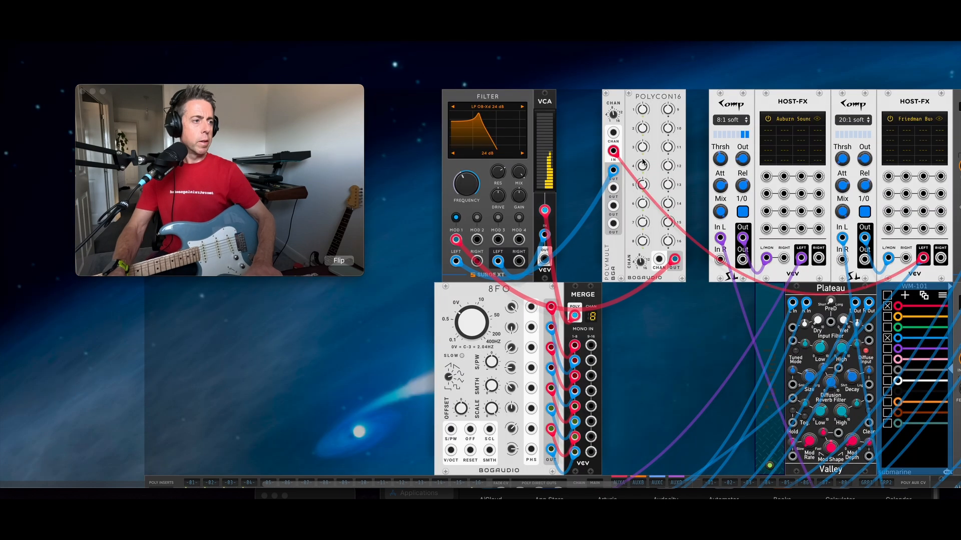
Step: Cable VCA OUT into MixMaster channel 02's left input and mute channel 01
{"action": "scroll", "coordinate": [634, 198], "scroll_direction": "down", "scroll_amount": 3}
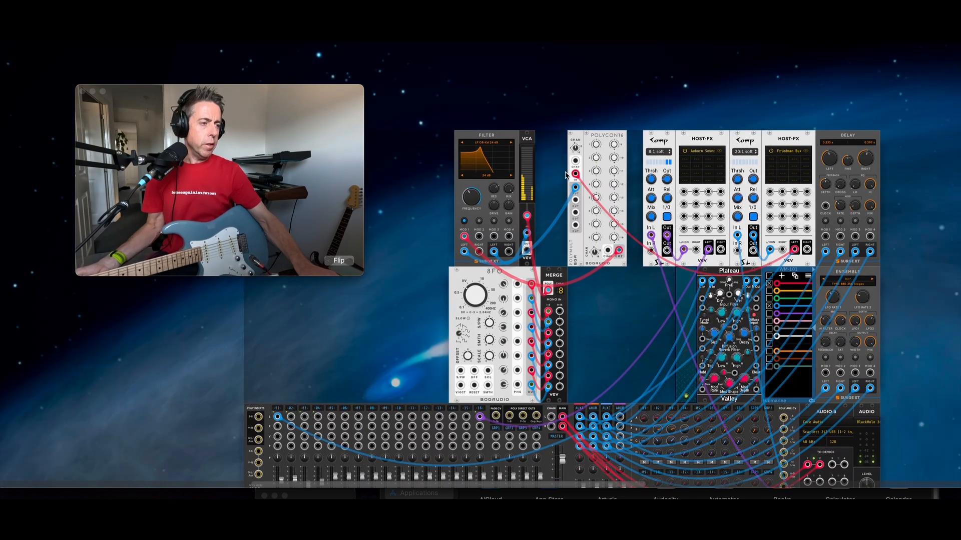
{"action": "left_click_drag", "start_coordinate": [528, 232], "coordinate": [291, 398]}
{"action": "scroll", "coordinate": [291, 400], "scroll_direction": "down", "scroll_amount": 6}
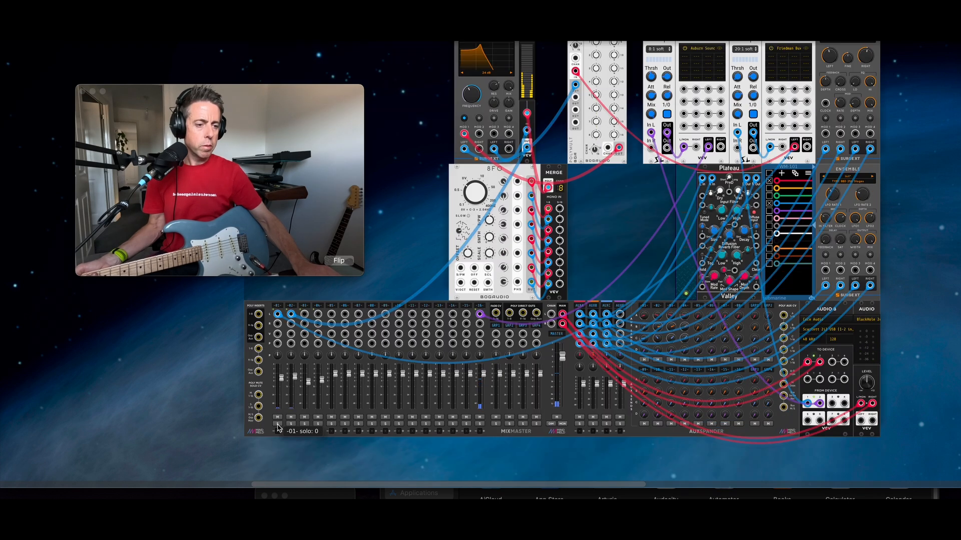
{"action": "left_click", "coordinate": [277, 417]}
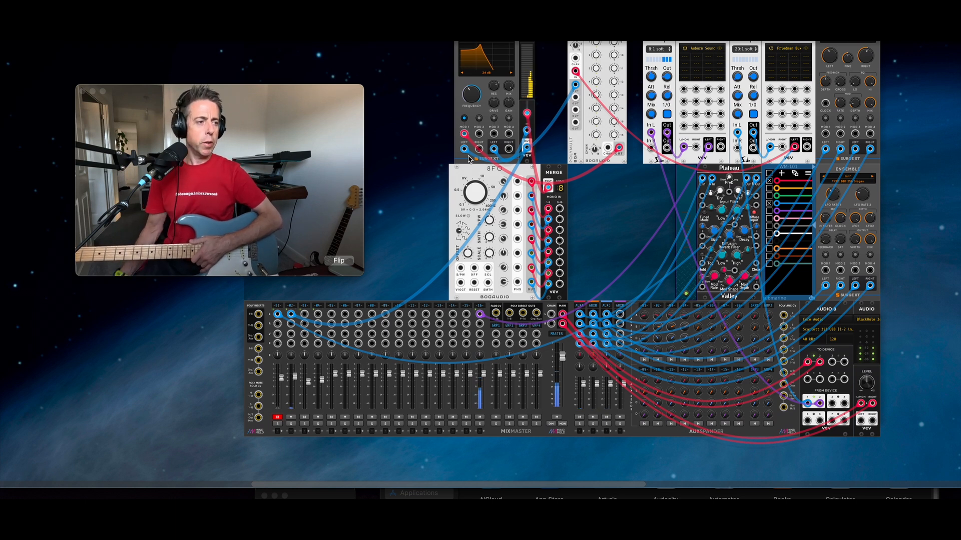
{"action": "scroll", "coordinate": [529, 50], "scroll_direction": "down", "scroll_amount": 1}
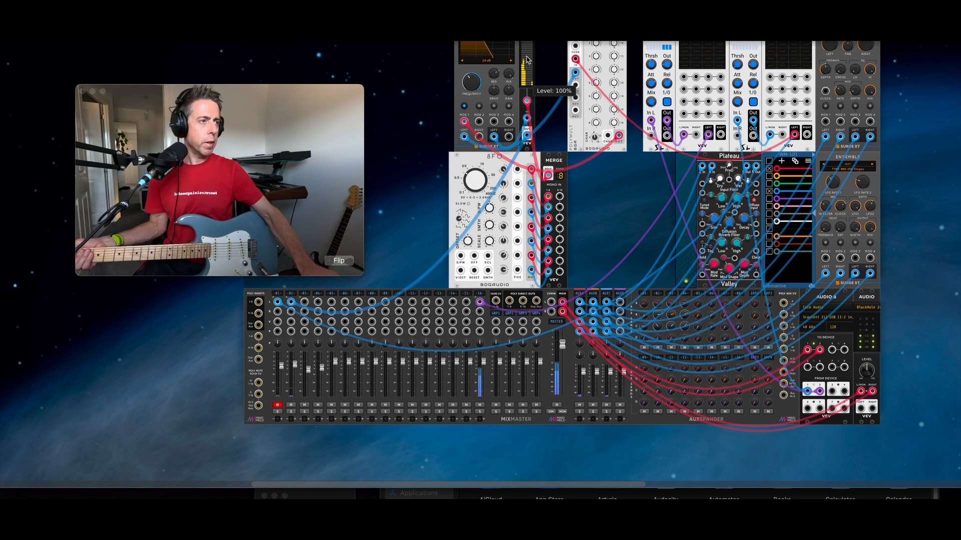
{"action": "scroll", "coordinate": [529, 54], "scroll_direction": "up", "scroll_amount": 5}
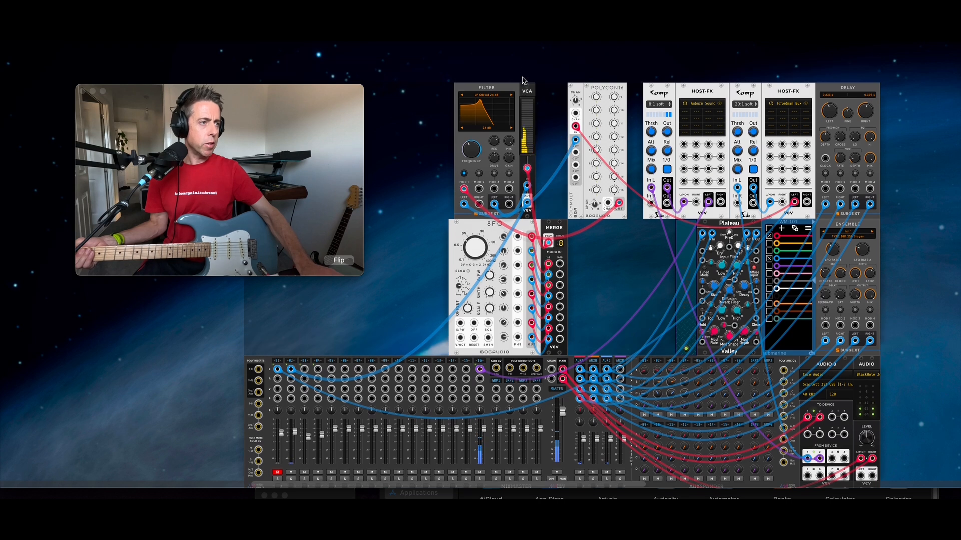
{"action": "left_click", "coordinate": [464, 100]}
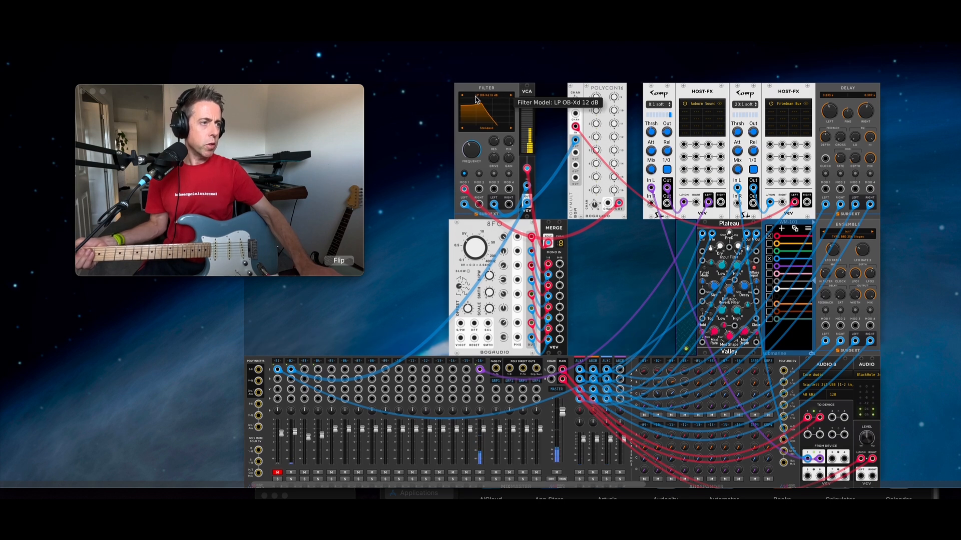
{"action": "left_click", "coordinate": [475, 98]}
{"action": "mouse_move", "coordinate": [506, 136]}
{"action": "left_click", "coordinate": [547, 134]}
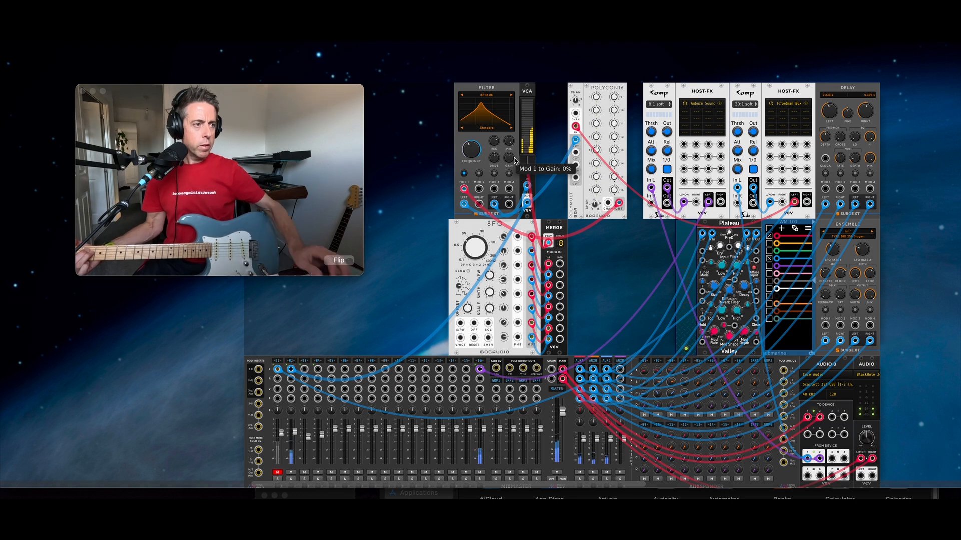
{"action": "left_click_drag", "start_coordinate": [494, 144], "coordinate": [494, 120]}
{"action": "double_click", "coordinate": [495, 142]}
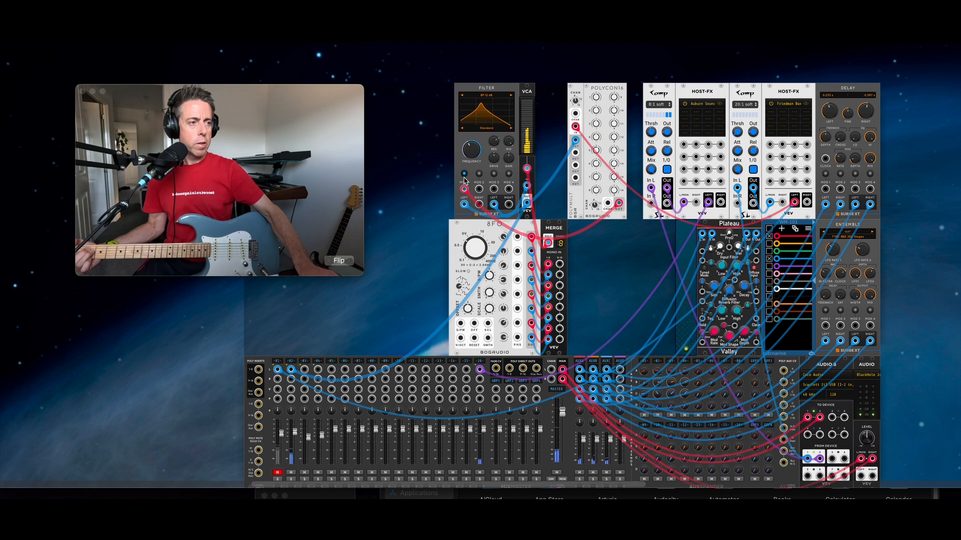
{"action": "left_click_drag", "start_coordinate": [498, 139], "coordinate": [498, 137]}
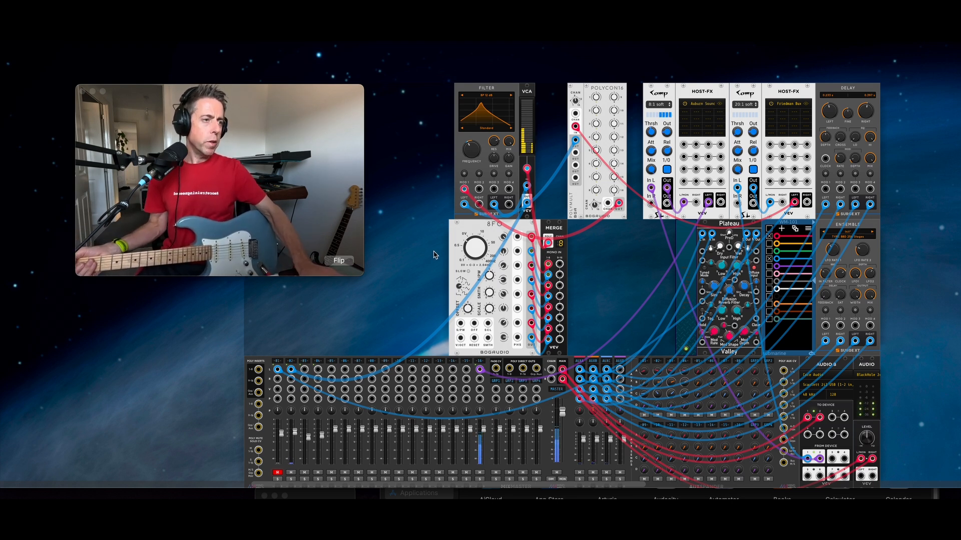
Step: Search the module library for '8' and add the Count Modula 8 x 16 Gate Sequencer above the existing modules
{"action": "scroll", "coordinate": [424, 216], "scroll_direction": "up", "scroll_amount": 10}
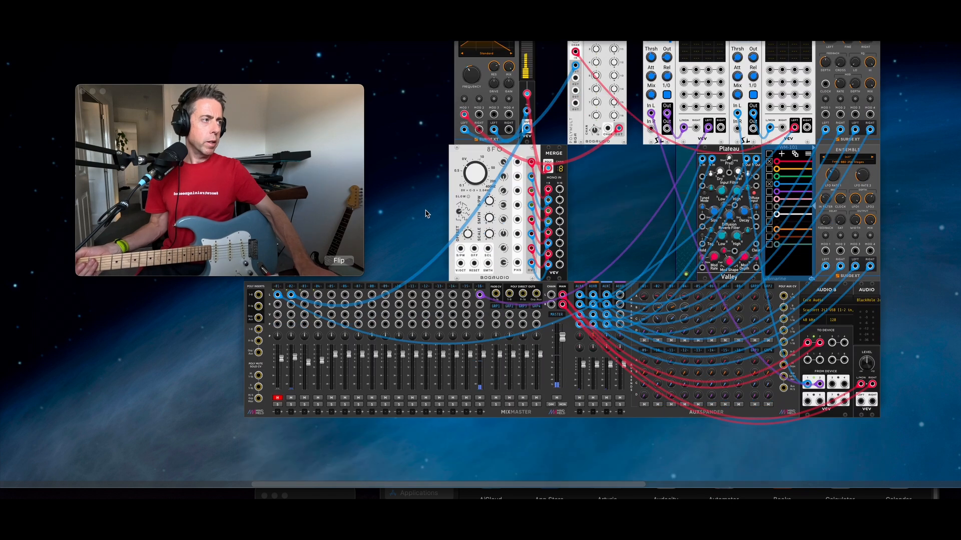
{"action": "right_click", "coordinate": [511, 177]}
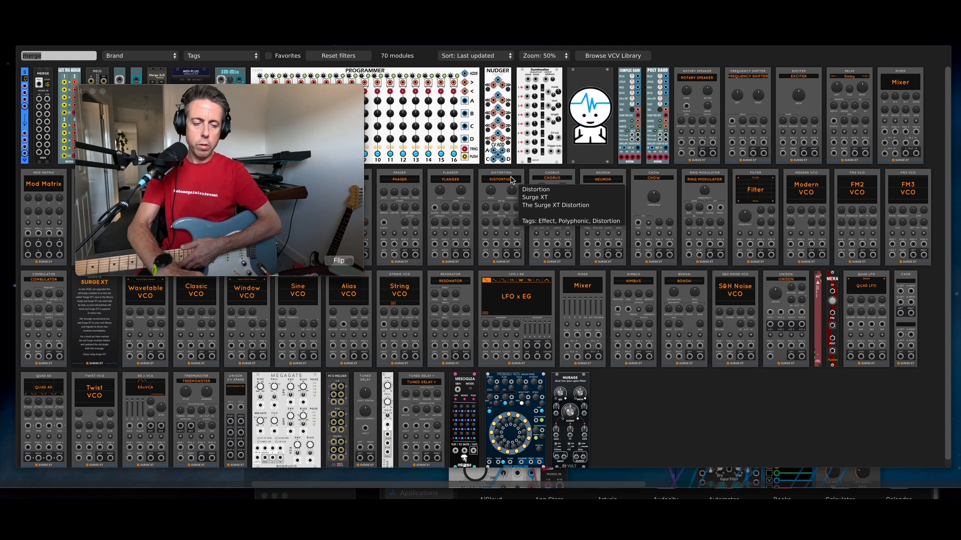
{"action": "key", "text": "BackSpace"}
{"action": "type", "text": "8"}
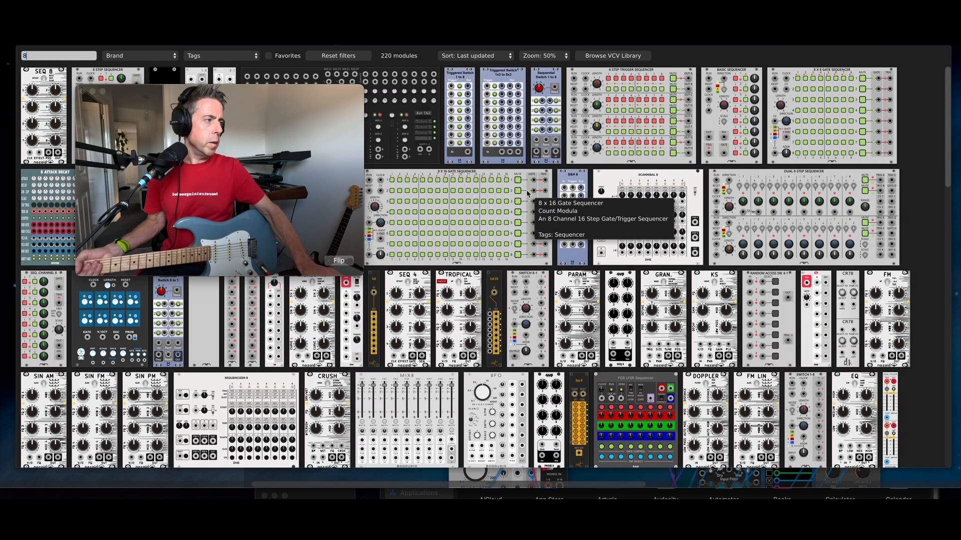
{"action": "left_click", "coordinate": [478, 195]}
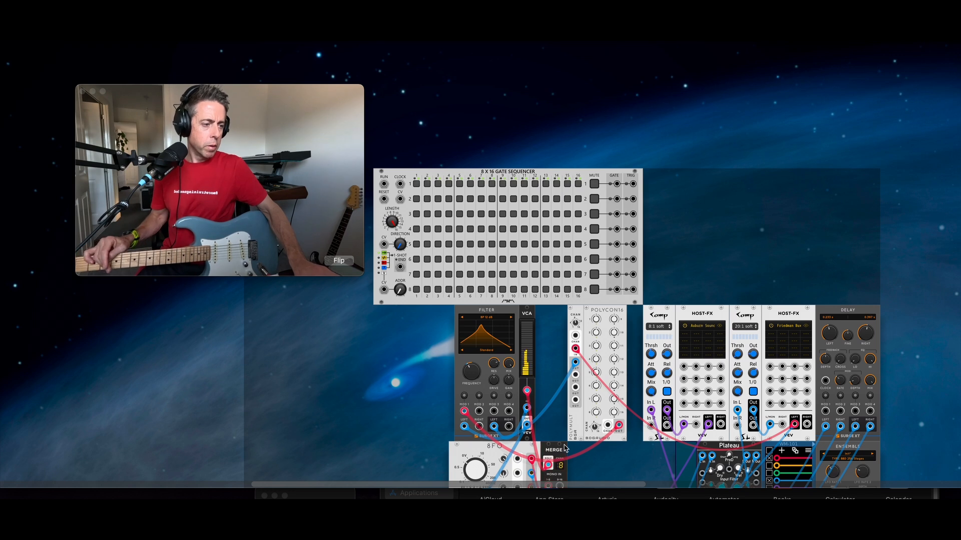
Step: Duplicate the MERGE module with Ctrl+D and place the copy right beside the gate sequencer
{"action": "key", "text": "super+d"}
{"action": "left_click_drag", "start_coordinate": [577, 458], "coordinate": [629, 245]}
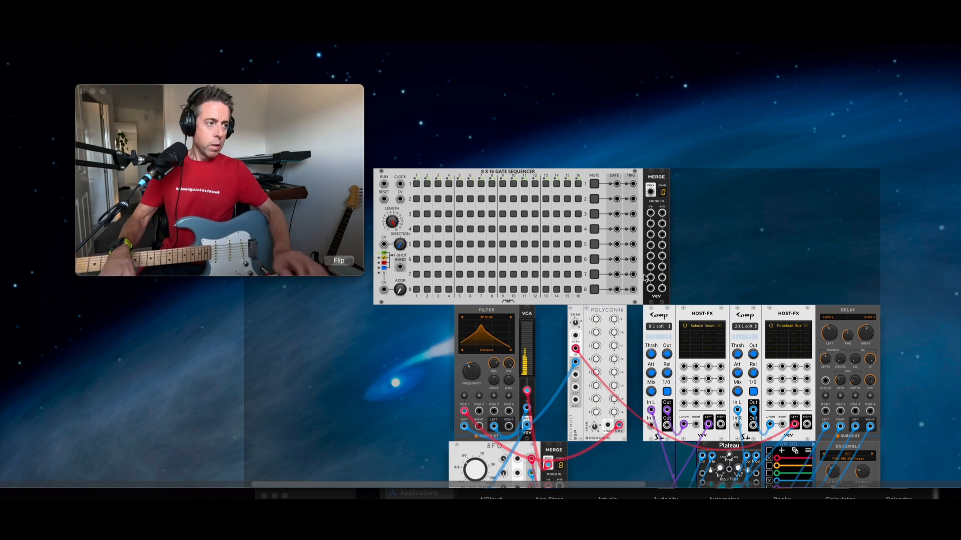
{"action": "left_click_drag", "start_coordinate": [788, 240], "coordinate": [512, 205]}
{"action": "left_click_drag", "start_coordinate": [513, 237], "coordinate": [524, 179]}
{"action": "scroll", "coordinate": [665, 209], "scroll_direction": "up", "scroll_amount": 1}
{"action": "scroll", "coordinate": [672, 206], "scroll_direction": "down", "scroll_amount": 3}
{"action": "left_click", "coordinate": [886, 216]}
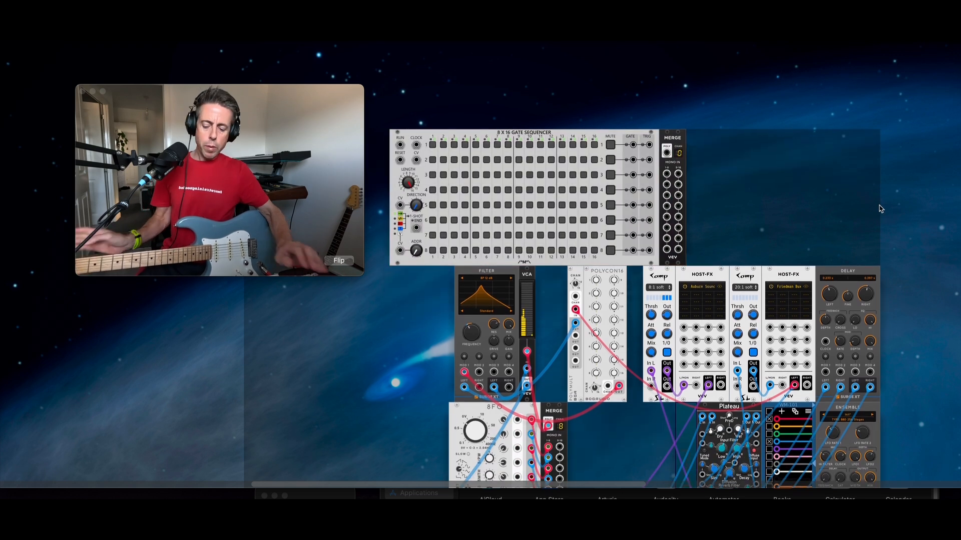
{"action": "key", "text": "super+equal"}
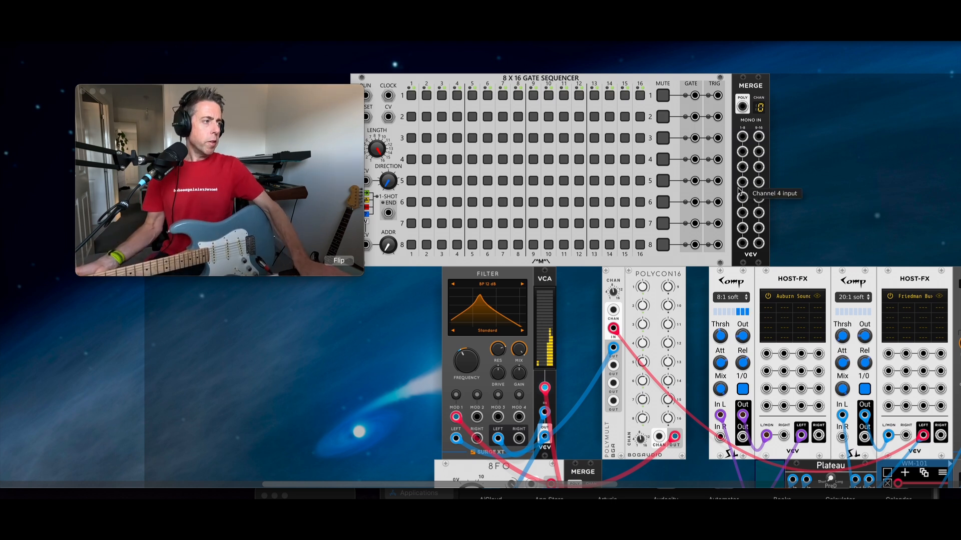
{"action": "scroll", "coordinate": [793, 195], "scroll_direction": "left", "scroll_amount": 2}
{"action": "scroll", "coordinate": [848, 202], "scroll_direction": "left", "scroll_amount": 2}
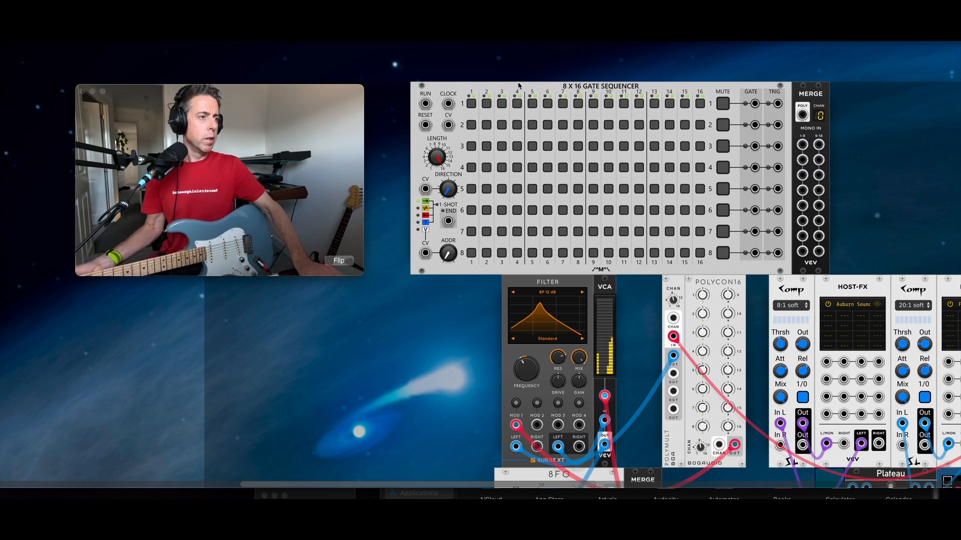
Step: Turn on gates in a diagonal from track 1 step 1 down to track 8 step 8
{"action": "left_click", "coordinate": [471, 104]}
{"action": "left_click", "coordinate": [485, 125]}
{"action": "left_click", "coordinate": [502, 147]}
{"action": "left_click", "coordinate": [517, 168]}
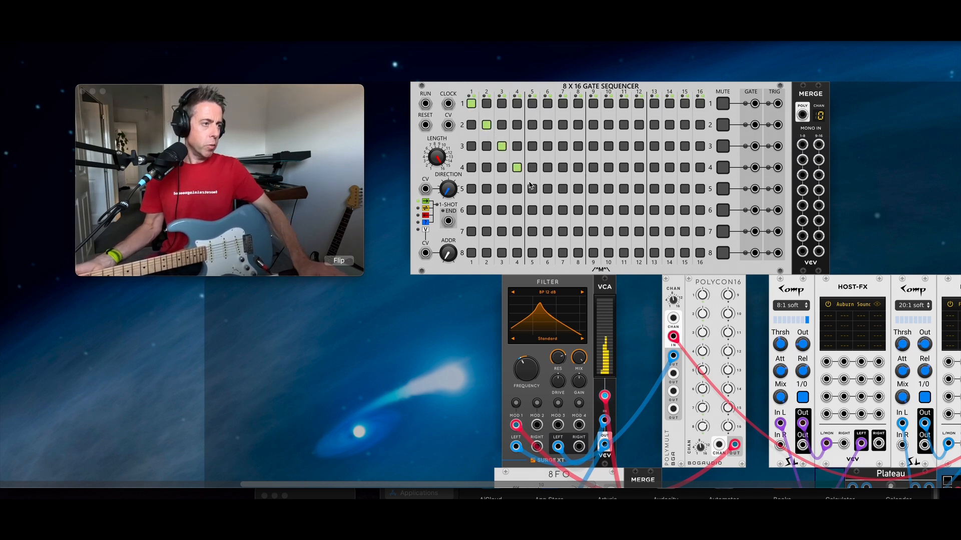
{"action": "left_click", "coordinate": [532, 189]}
{"action": "left_click", "coordinate": [548, 210]}
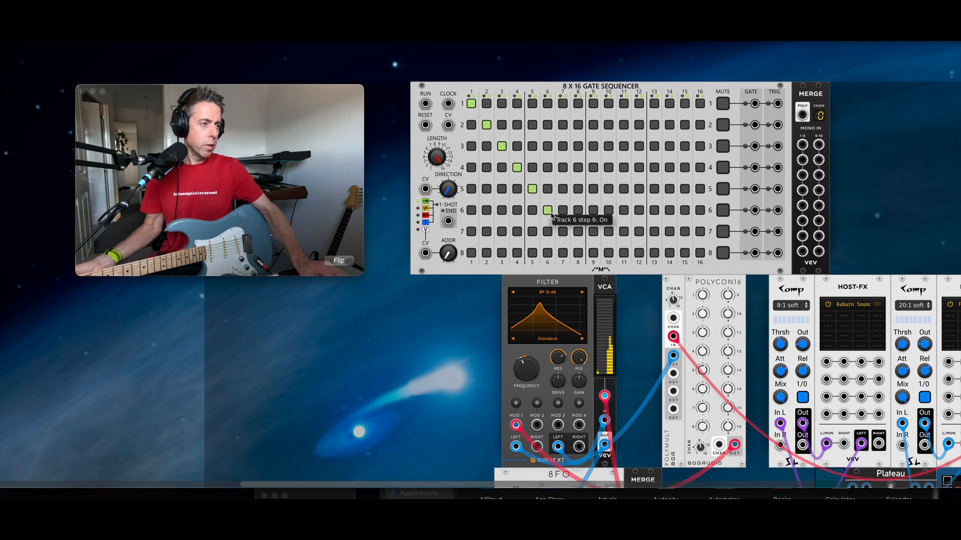
{"action": "left_click", "coordinate": [562, 231]}
{"action": "left_click", "coordinate": [578, 253]}
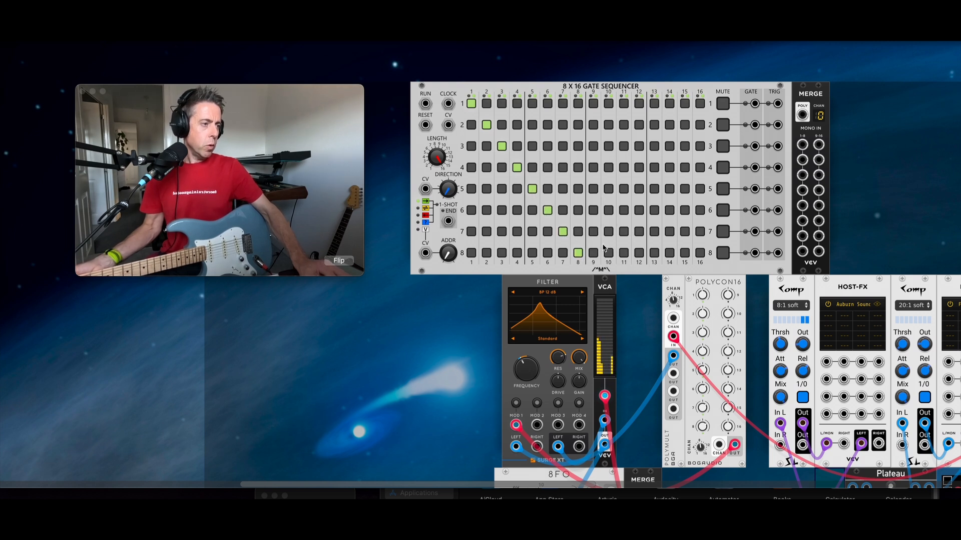
Step: Add zigzag gates at tracks 7, 6, 5 (steps 9–11) and 6, 7, 6 (steps 13–15)
{"action": "left_click", "coordinate": [593, 231]}
{"action": "left_click", "coordinate": [609, 210]}
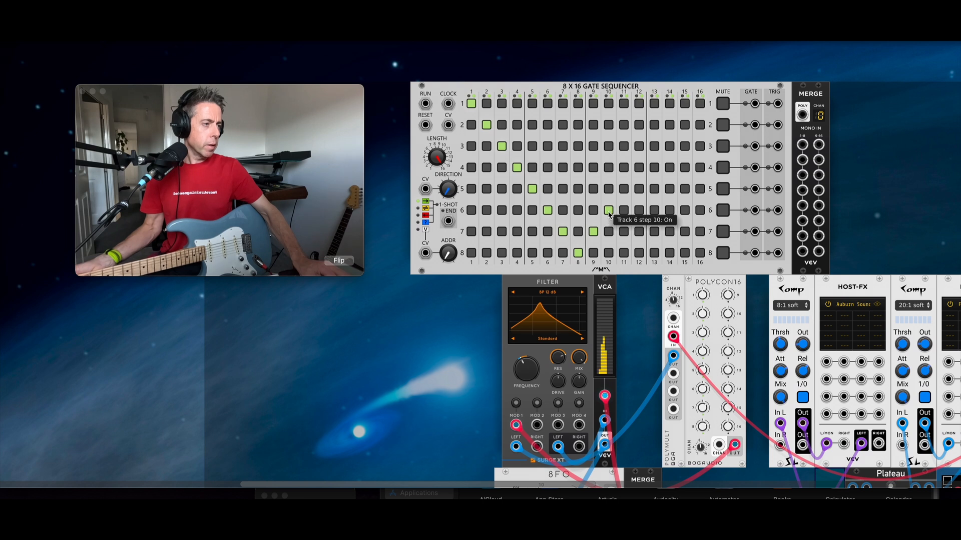
{"action": "left_click", "coordinate": [624, 189]}
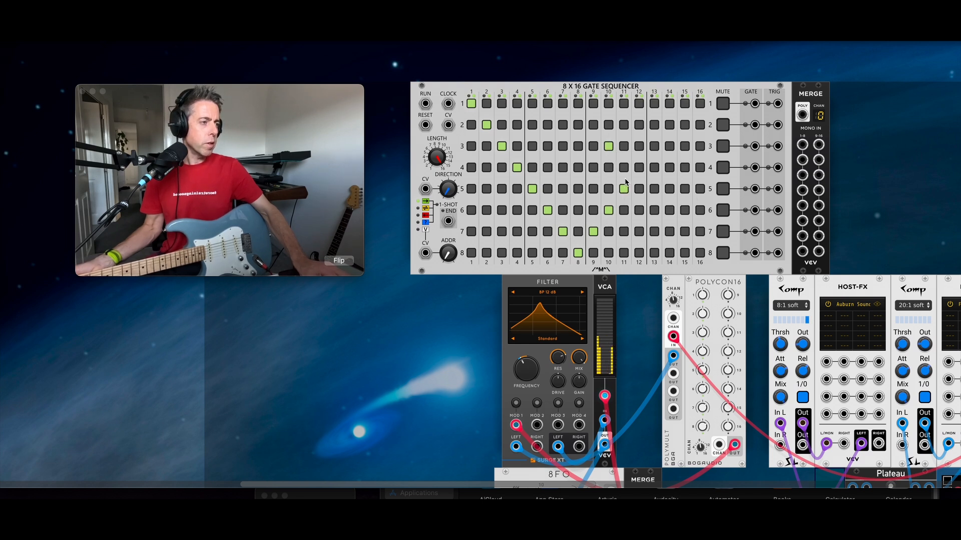
{"action": "left_click", "coordinate": [655, 211]}
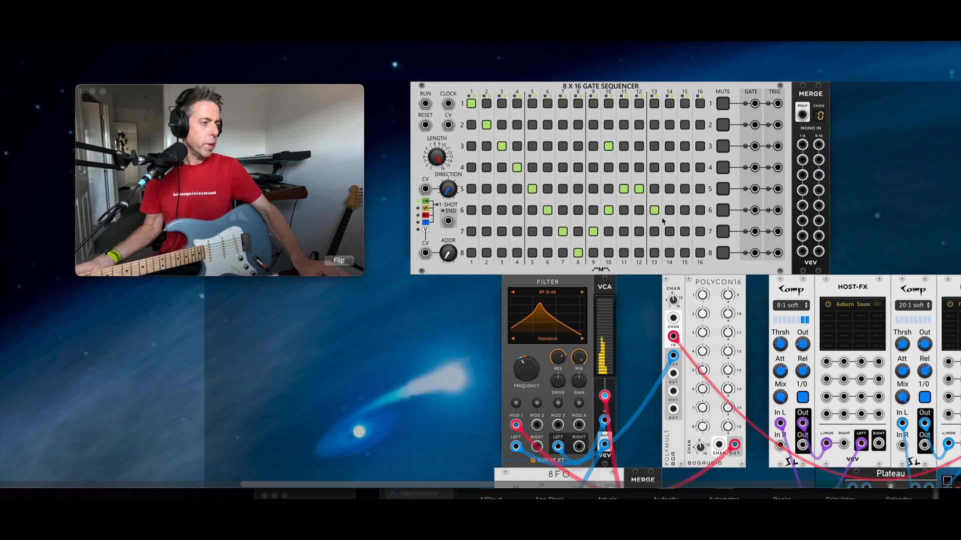
{"action": "left_click", "coordinate": [670, 230]}
{"action": "left_click", "coordinate": [685, 210]}
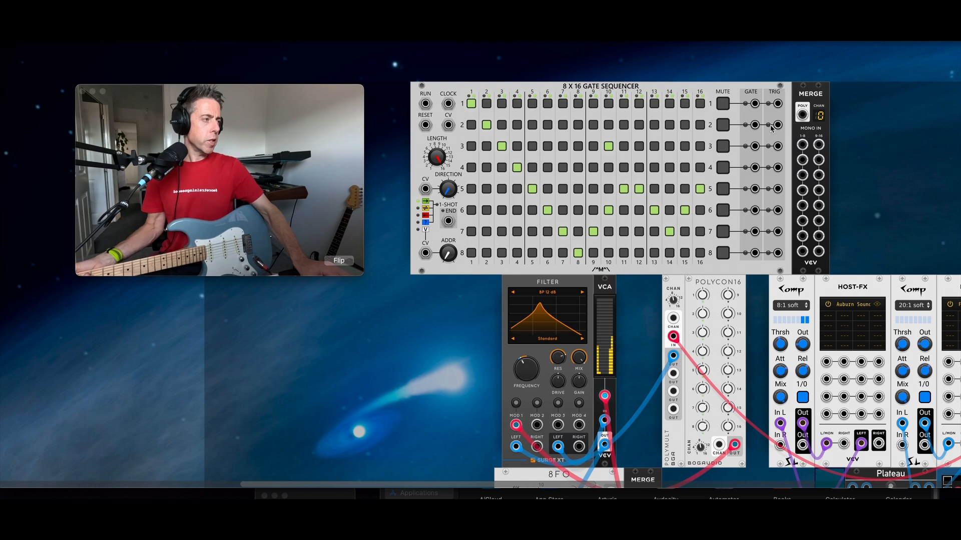
Step: Cable the sequencer TRIG outputs into MERGE inputs, then MERGE's poly output into the VCA
{"action": "left_click_drag", "start_coordinate": [778, 103], "coordinate": [777, 253]}
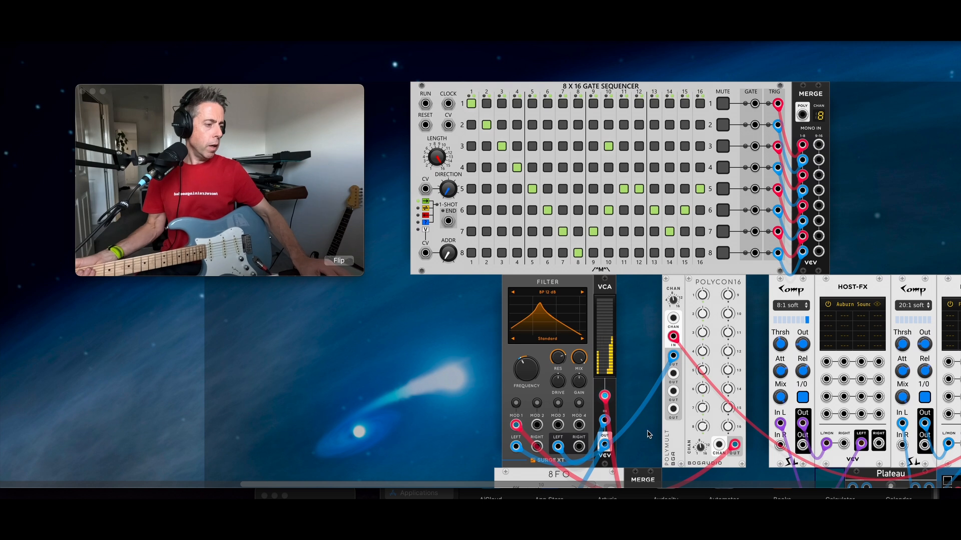
{"action": "scroll", "coordinate": [646, 430], "scroll_direction": "up", "scroll_amount": 1}
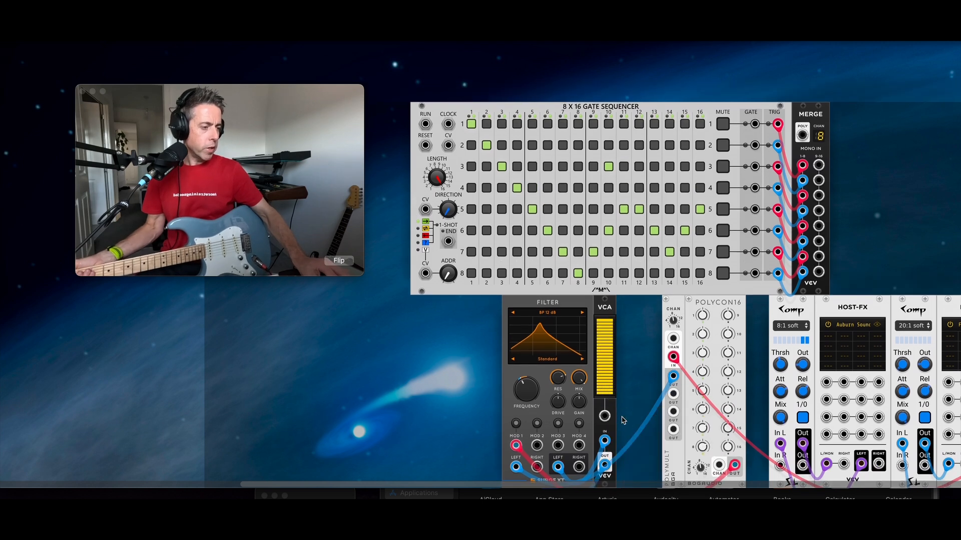
{"action": "left_click_drag", "start_coordinate": [605, 416], "coordinate": [802, 136]}
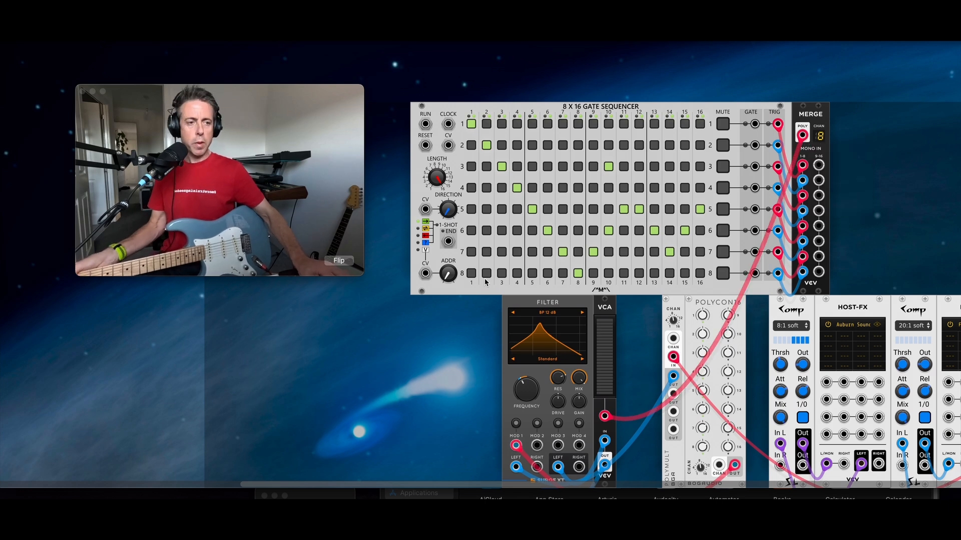
Step: Add the Impromptu CLOCKED module and set its clock 1 ratio to 4x
{"action": "right_click", "coordinate": [296, 368]}
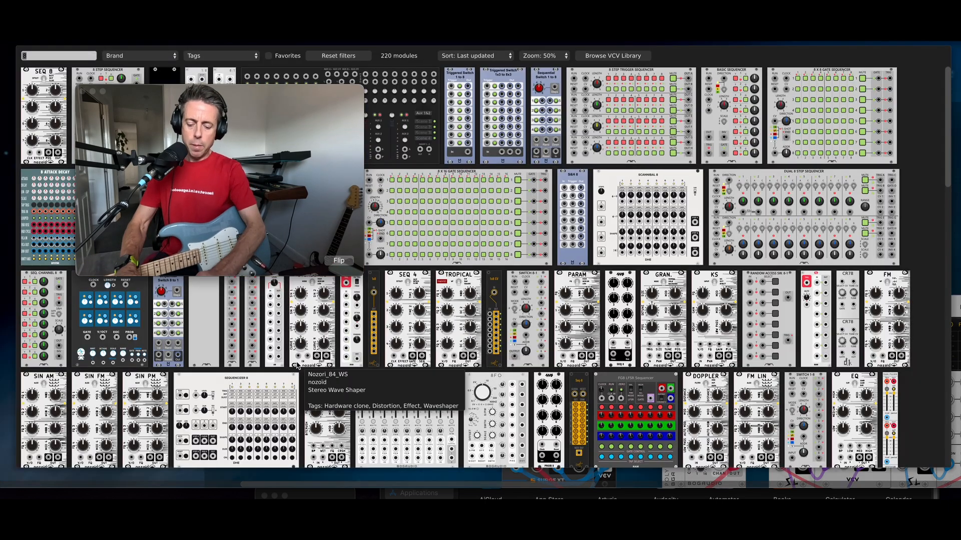
{"action": "type", "text": "clocked"}
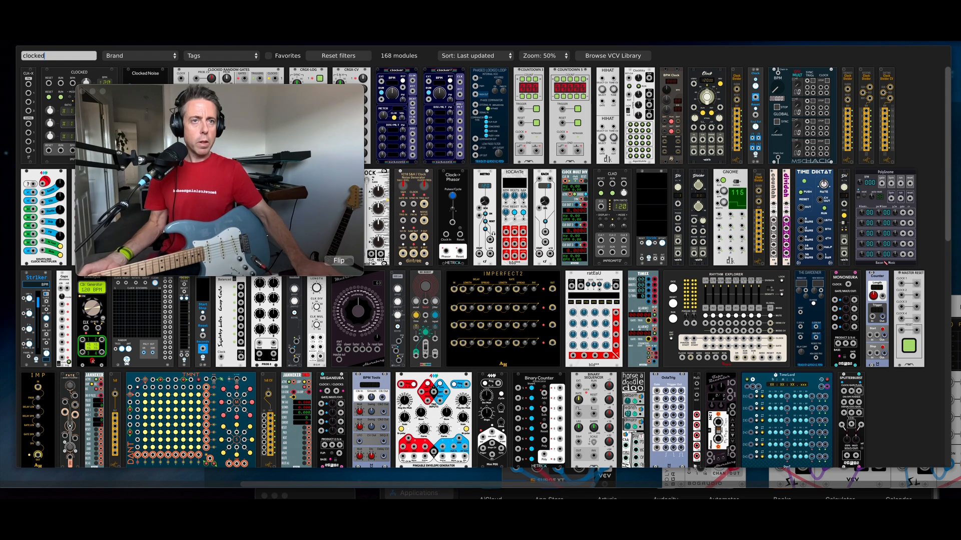
{"action": "left_click", "coordinate": [57, 75]}
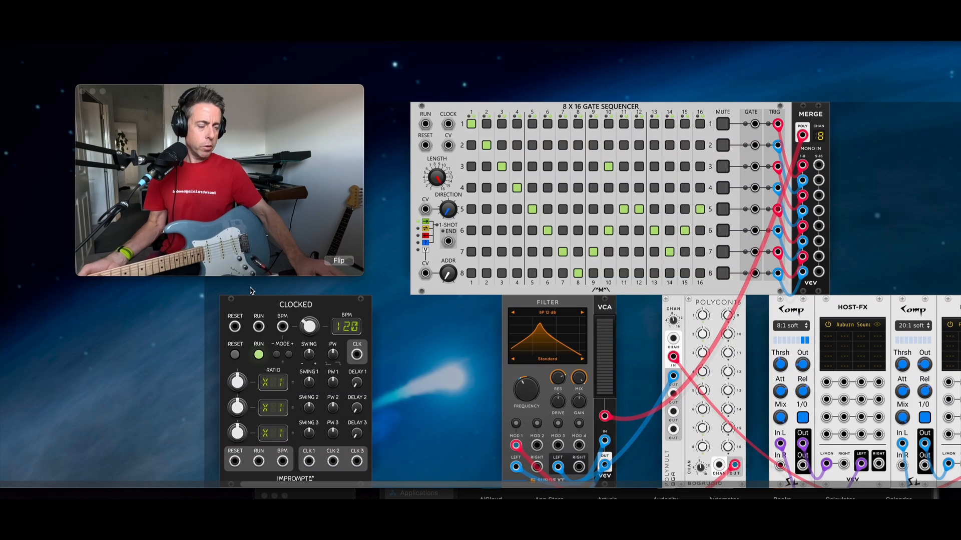
{"action": "right_click", "coordinate": [248, 382]}
{"action": "type", "text": "4"}
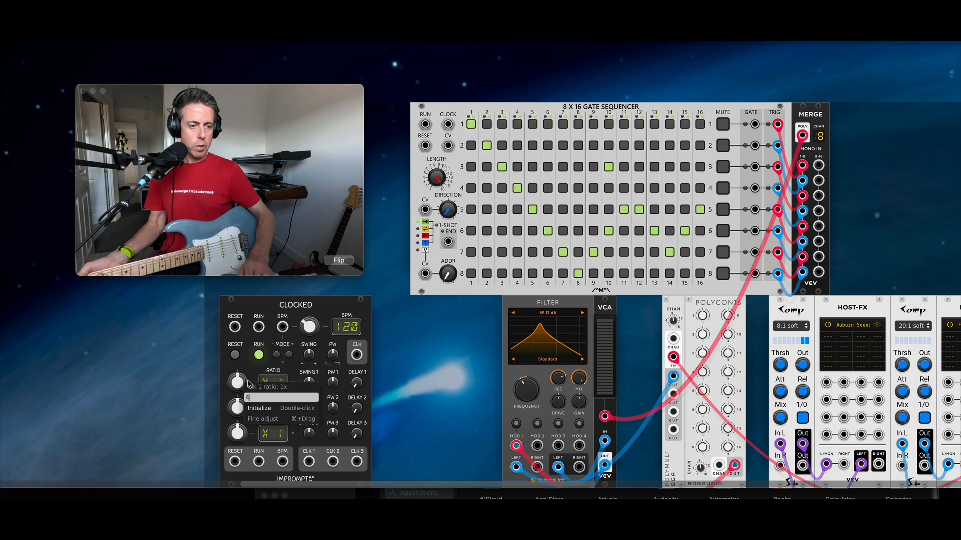
{"action": "key", "text": "Return"}
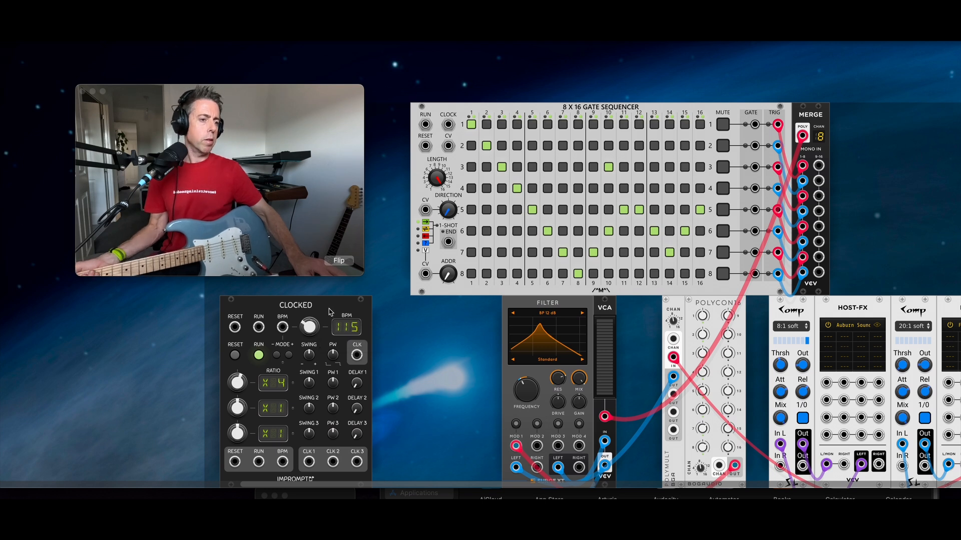
Step: Cable CLOCKED's CLK 1 output to the gate sequencer's CLOCK input
{"action": "left_click_drag", "start_coordinate": [325, 309], "coordinate": [333, 308]}
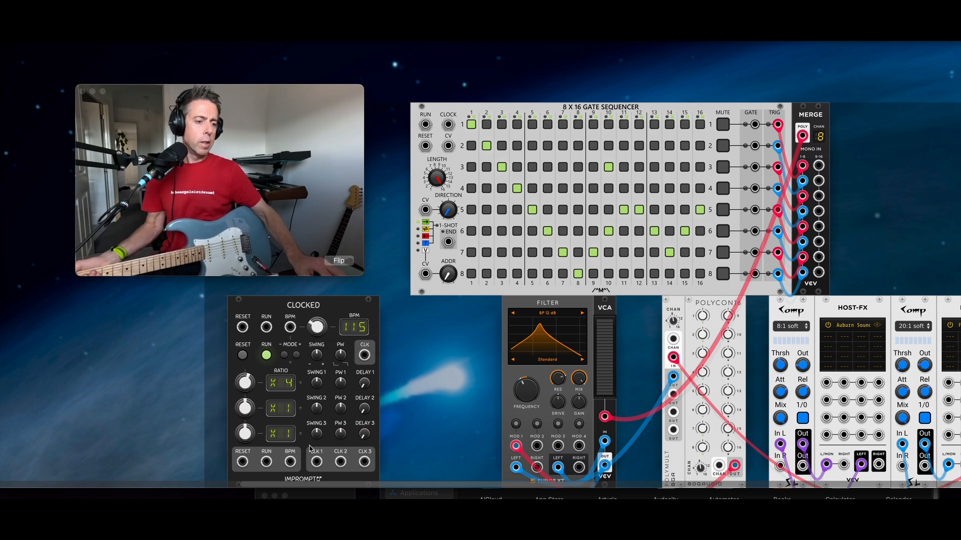
{"action": "left_click_drag", "start_coordinate": [316, 462], "coordinate": [449, 125]}
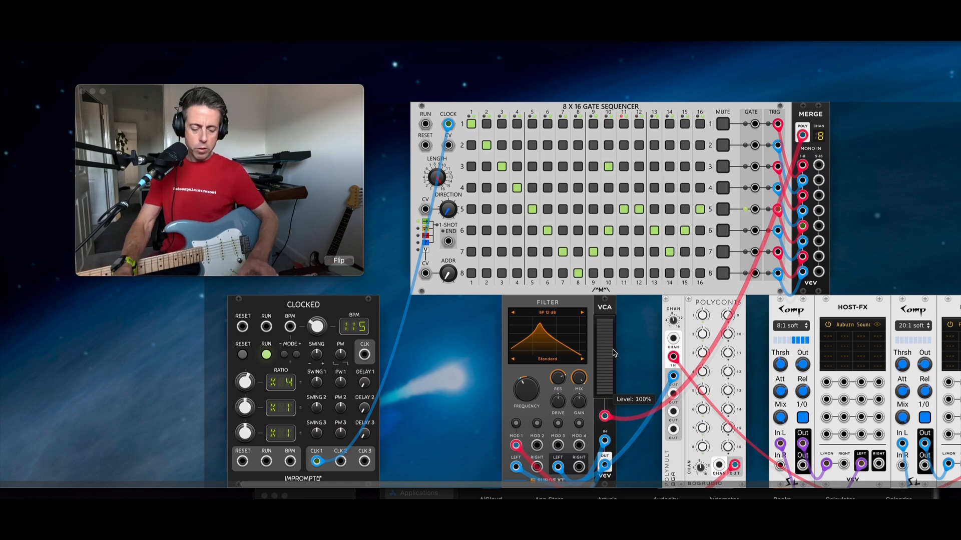
{"action": "key", "text": "super+equal"}
{"action": "key", "text": "super+equal"}
Step: Open the module browser and search for 'adsr' to list envelope modules
{"action": "scroll", "coordinate": [637, 358], "scroll_direction": "up", "scroll_amount": 5}
{"action": "scroll", "coordinate": [606, 326], "scroll_direction": "down", "scroll_amount": 9}
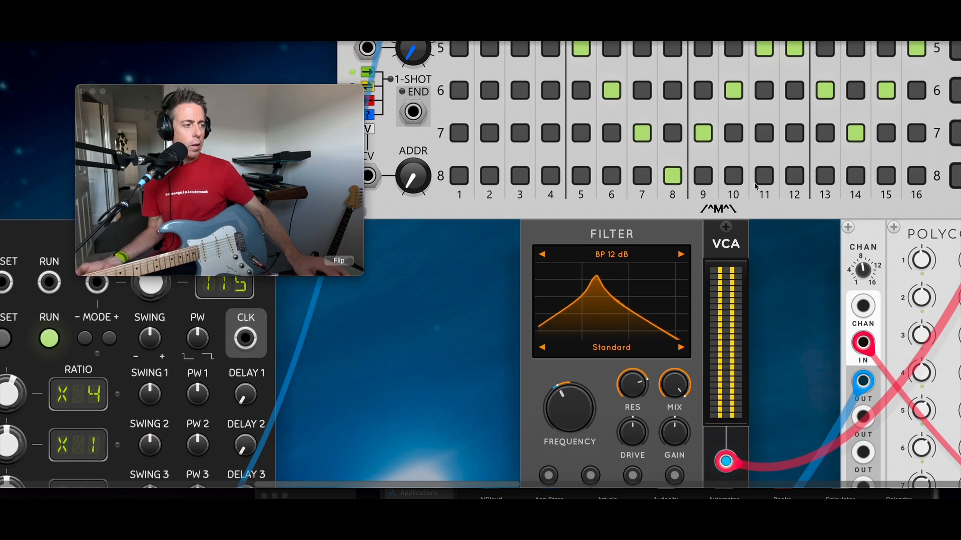
{"action": "scroll", "coordinate": [702, 254], "scroll_direction": "down", "scroll_amount": 1}
{"action": "scroll", "coordinate": [702, 254], "scroll_direction": "down", "scroll_amount": 1}
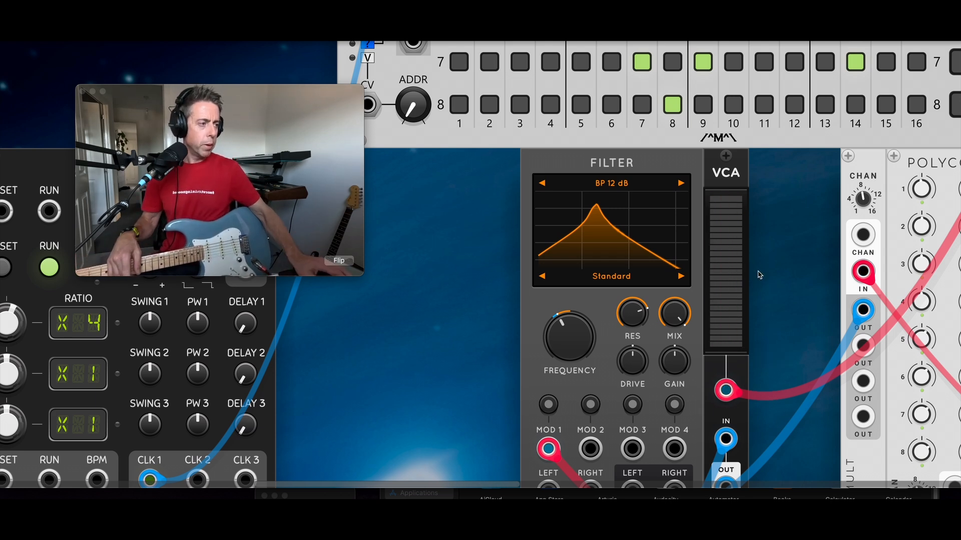
{"action": "key", "text": "Return"}
{"action": "type", "text": "adsr"}
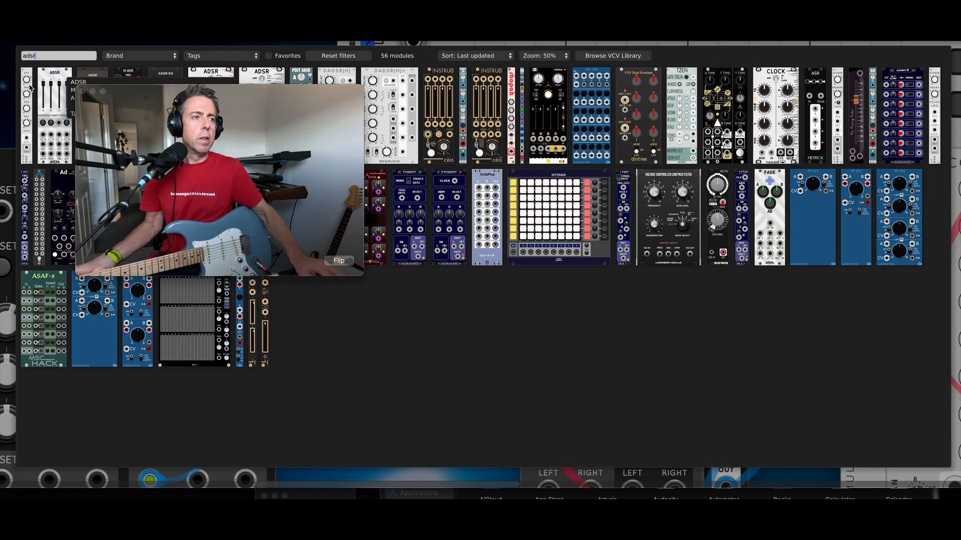
Step: Add an ADSR EG, move the gate cable to its GATE input, and patch ENV to the VCA CV
{"action": "left_click", "coordinate": [162, 77]}
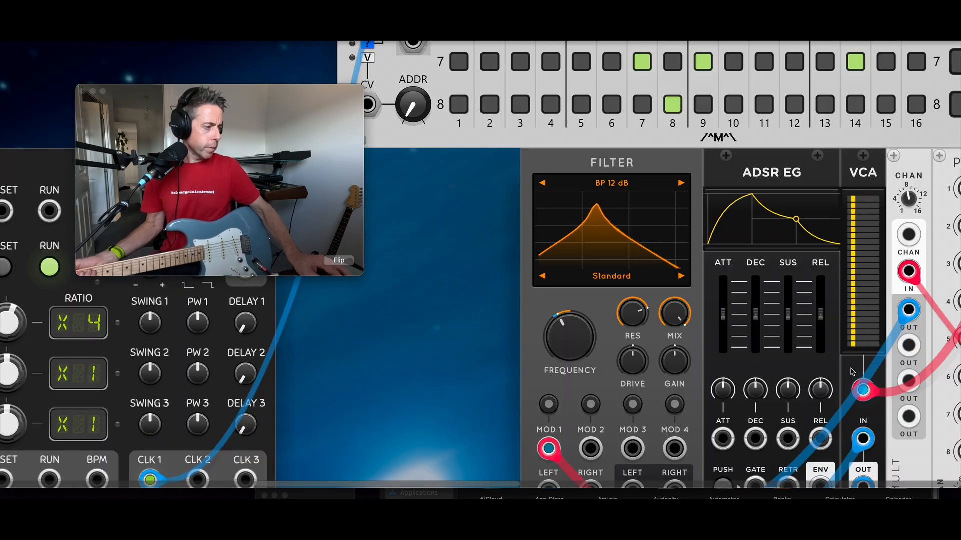
{"action": "left_click_drag", "start_coordinate": [862, 389], "coordinate": [767, 394]}
{"action": "left_click_drag", "start_coordinate": [506, 300], "coordinate": [365, 269]}
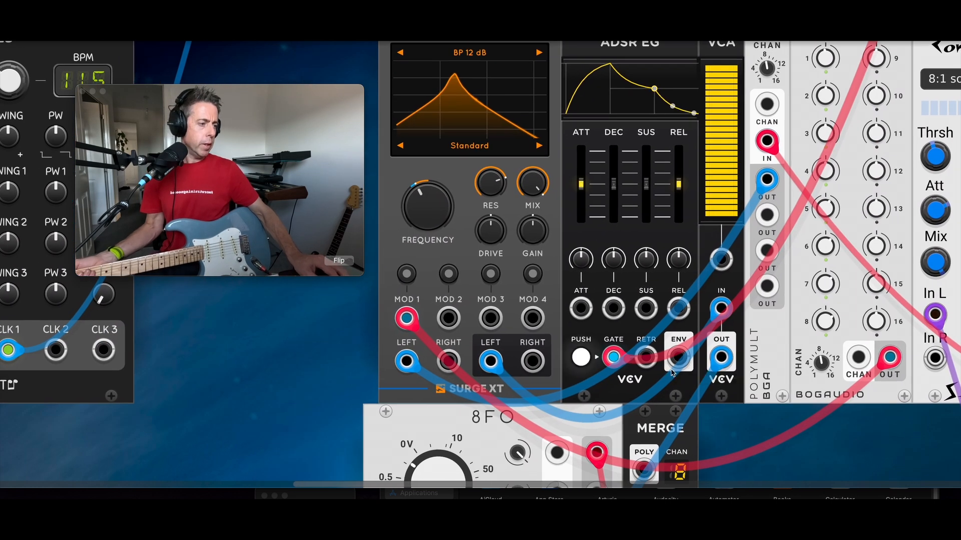
{"action": "left_click_drag", "start_coordinate": [678, 357], "coordinate": [714, 264]}
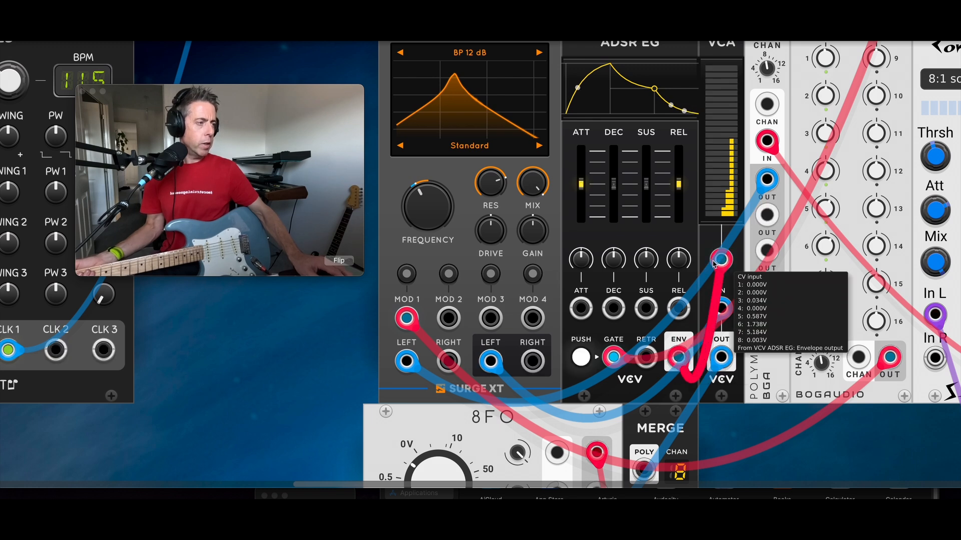
Step: Shape the envelope: near-instant attack, decay about 544 ms, release about 54 ms
{"action": "mouse_move", "coordinate": [583, 181]}
{"action": "left_click_drag", "start_coordinate": [581, 184], "coordinate": [581, 204]}
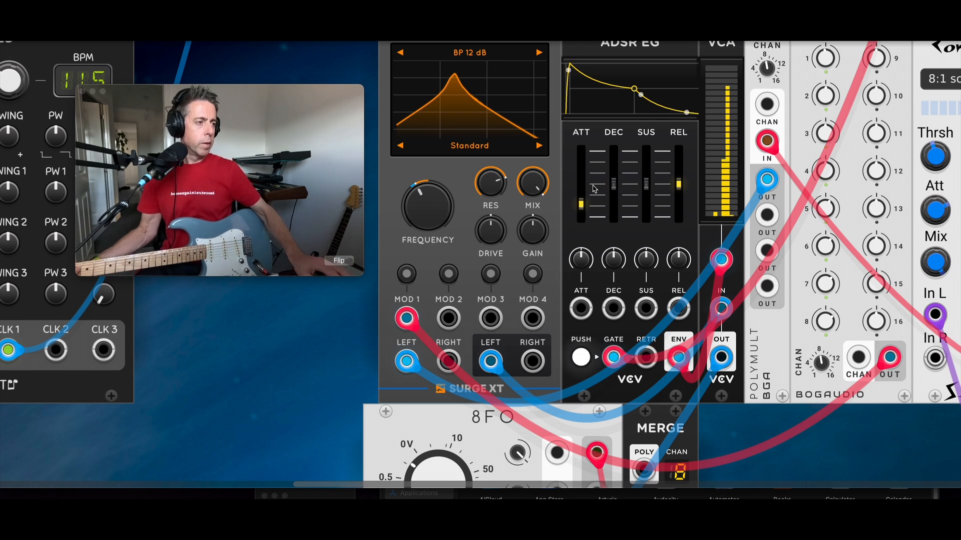
{"action": "mouse_move", "coordinate": [608, 202]}
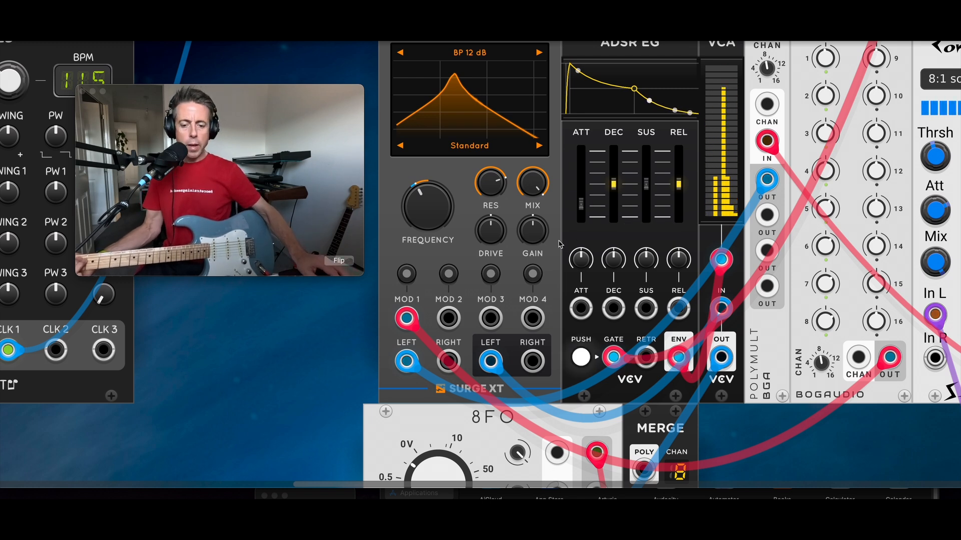
{"action": "mouse_move", "coordinate": [591, 220]}
{"action": "left_click_drag", "start_coordinate": [582, 207], "coordinate": [582, 184]}
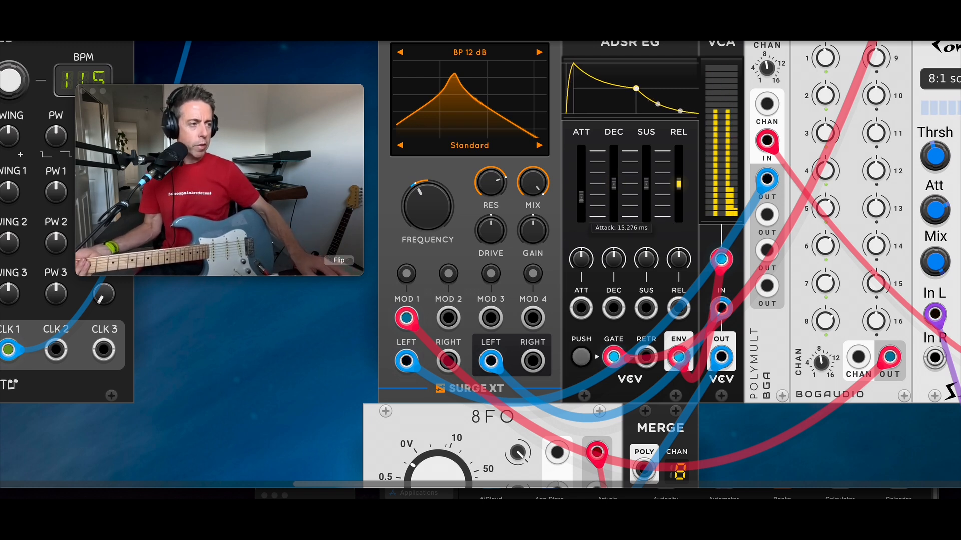
{"action": "mouse_move", "coordinate": [649, 202]}
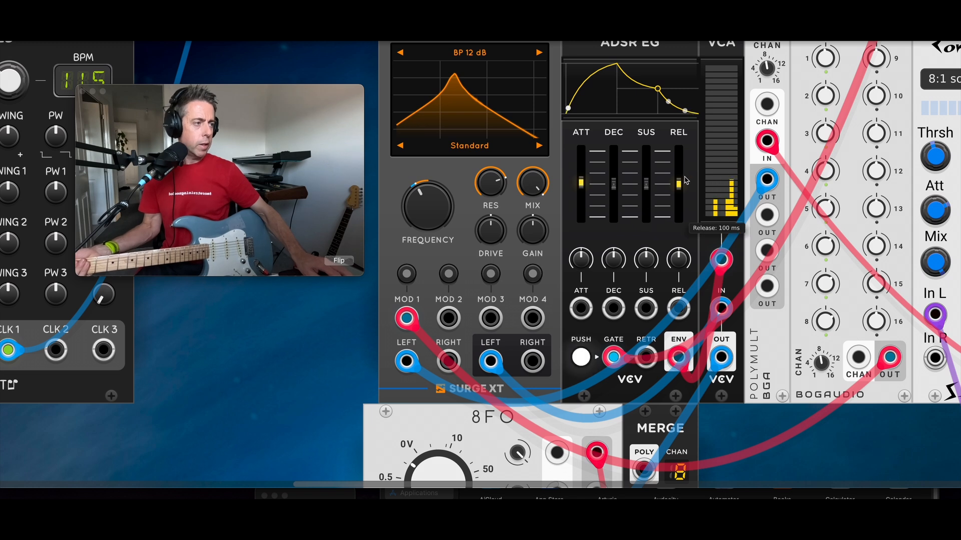
{"action": "left_click_drag", "start_coordinate": [680, 191], "coordinate": [686, 192]}
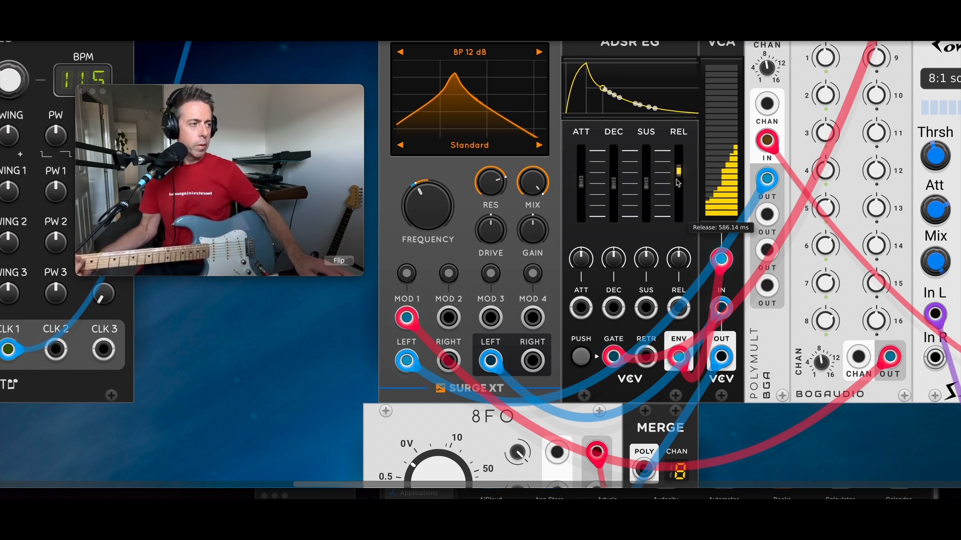
{"action": "left_click_drag", "start_coordinate": [678, 172], "coordinate": [679, 176]}
{"action": "left_click_drag", "start_coordinate": [615, 184], "coordinate": [648, 191]}
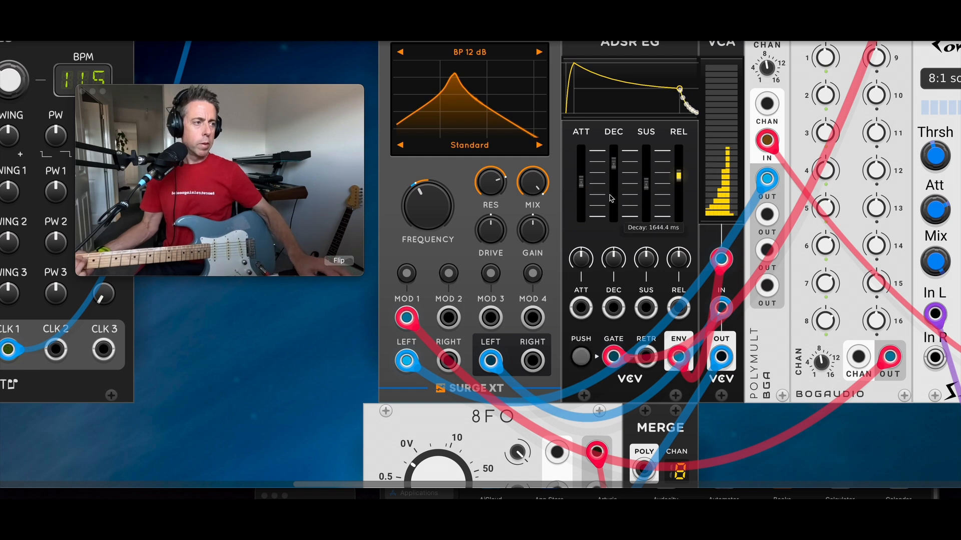
{"action": "left_click_drag", "start_coordinate": [582, 186], "coordinate": [581, 217]}
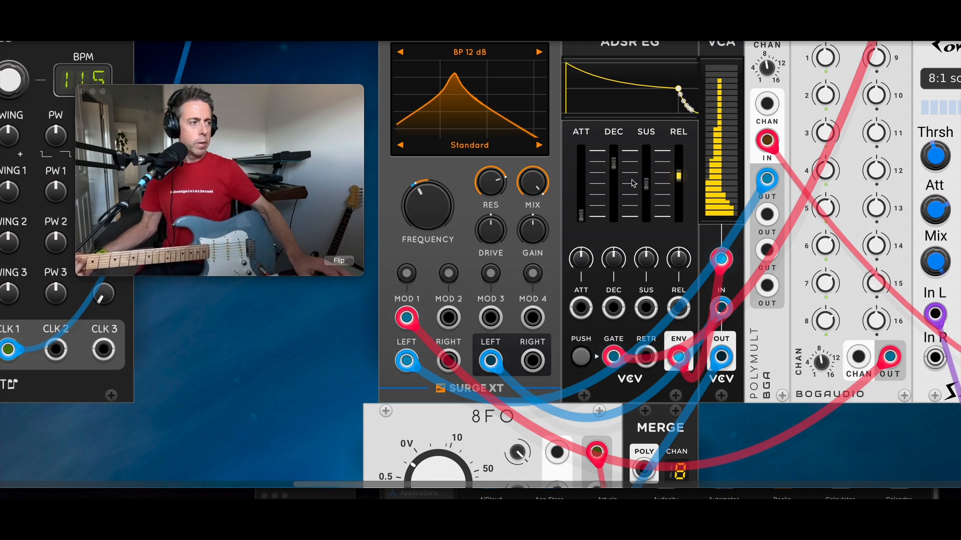
{"action": "mouse_move", "coordinate": [676, 182]}
{"action": "left_click_drag", "start_coordinate": [678, 175], "coordinate": [679, 183]}
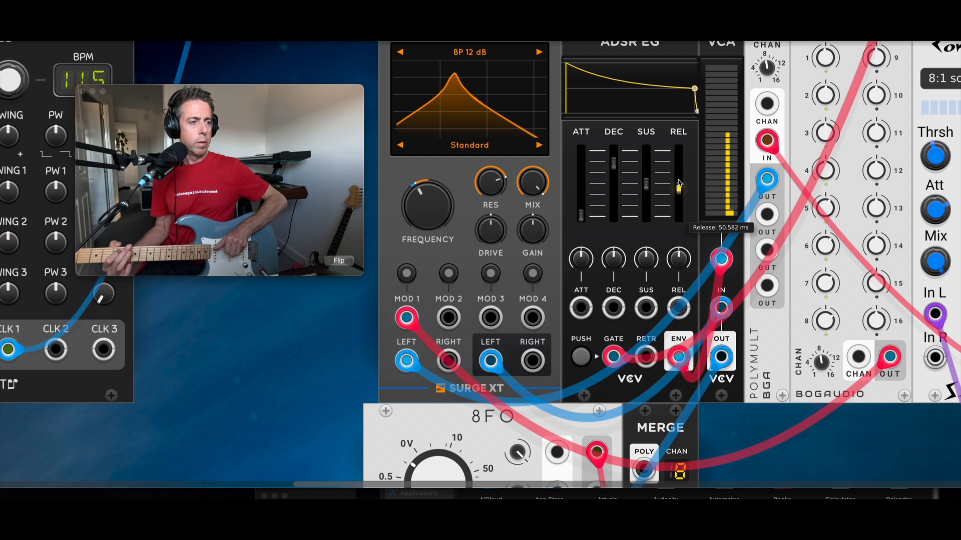
Step: Switch the Surge XT filter to BP 24 dB and lower resonance to about 69%
{"action": "left_click", "coordinate": [539, 50]}
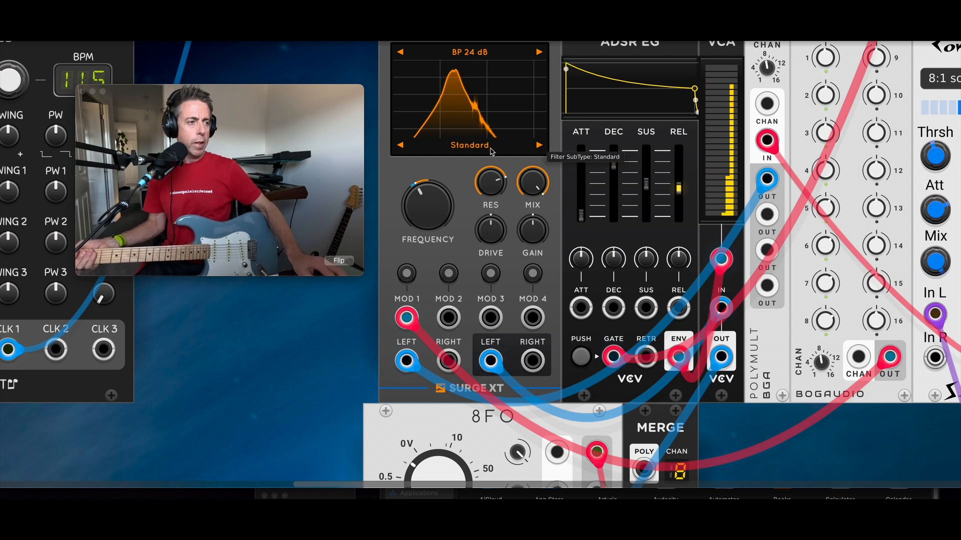
{"action": "mouse_move", "coordinate": [500, 191]}
{"action": "left_click_drag", "start_coordinate": [493, 183], "coordinate": [495, 185]}
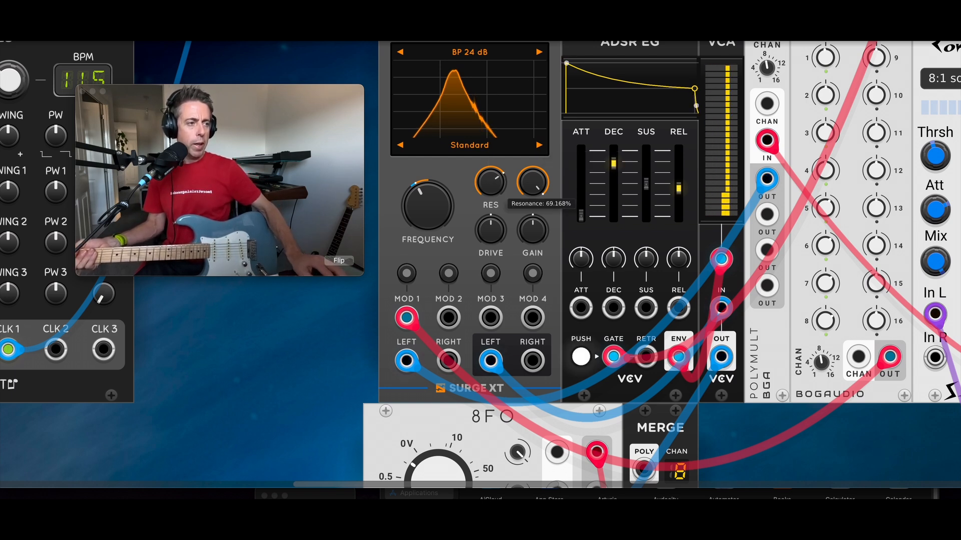
Step: Soften the ADSR attack slightly and set its release to about 170 ms
{"action": "mouse_move", "coordinate": [580, 206]}
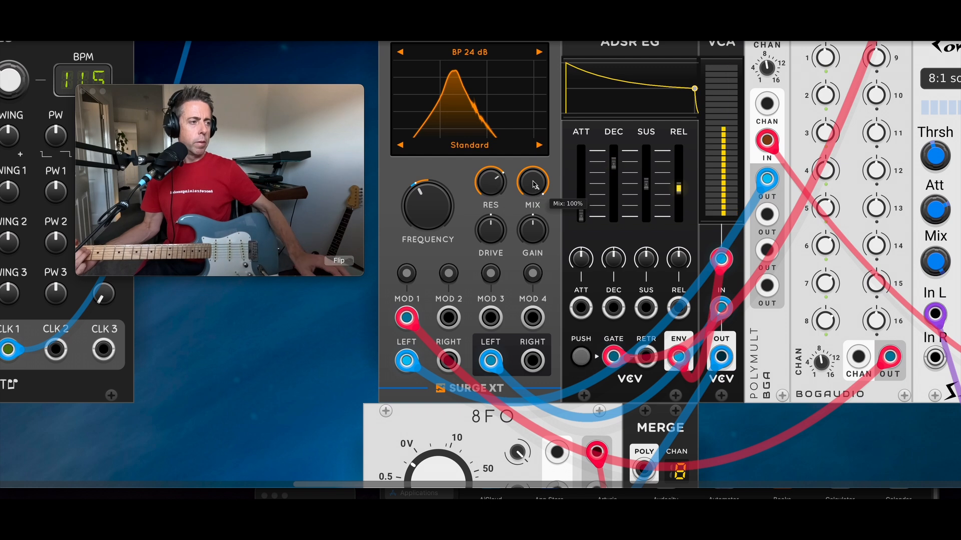
{"action": "left_click_drag", "start_coordinate": [585, 226], "coordinate": [581, 197]}
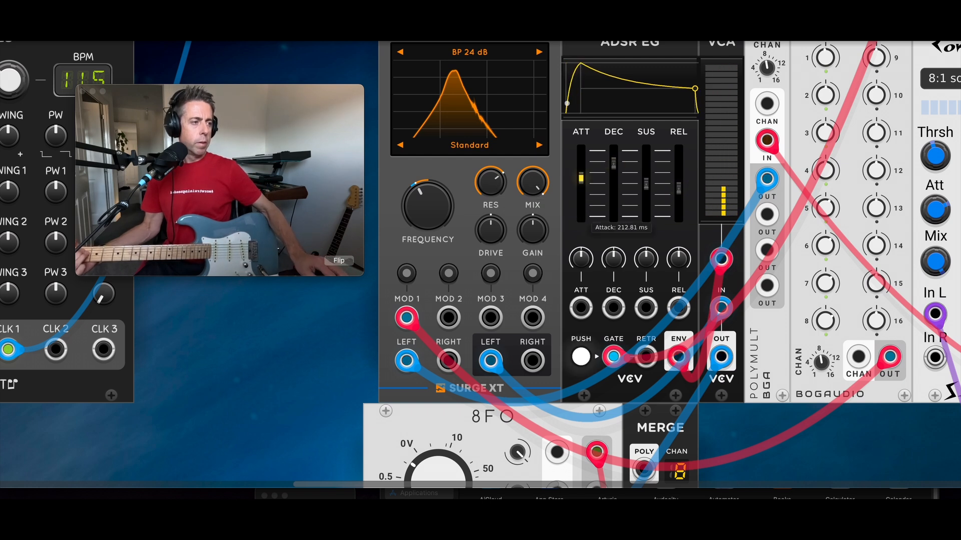
{"action": "left_click_drag", "start_coordinate": [679, 189], "coordinate": [679, 179]}
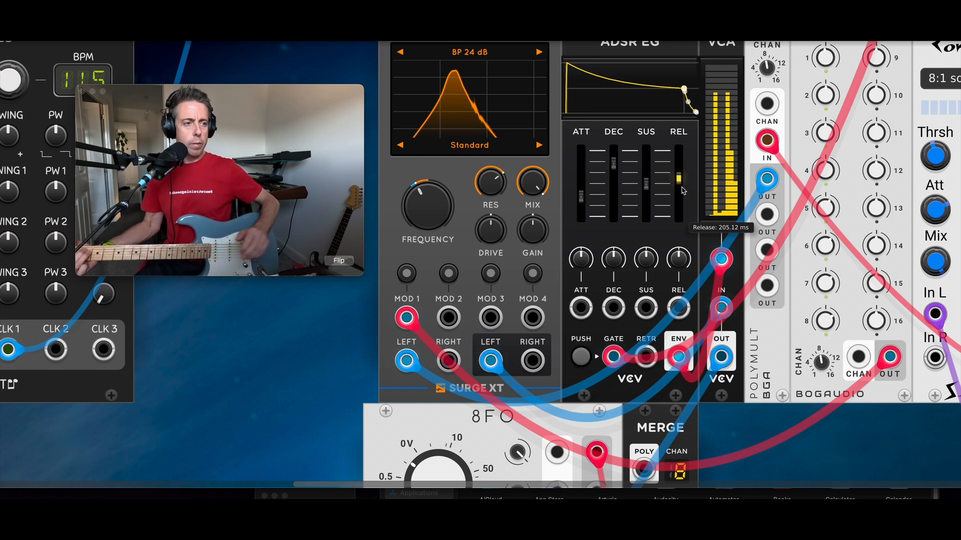
{"action": "left_click_drag", "start_coordinate": [680, 179], "coordinate": [679, 183]}
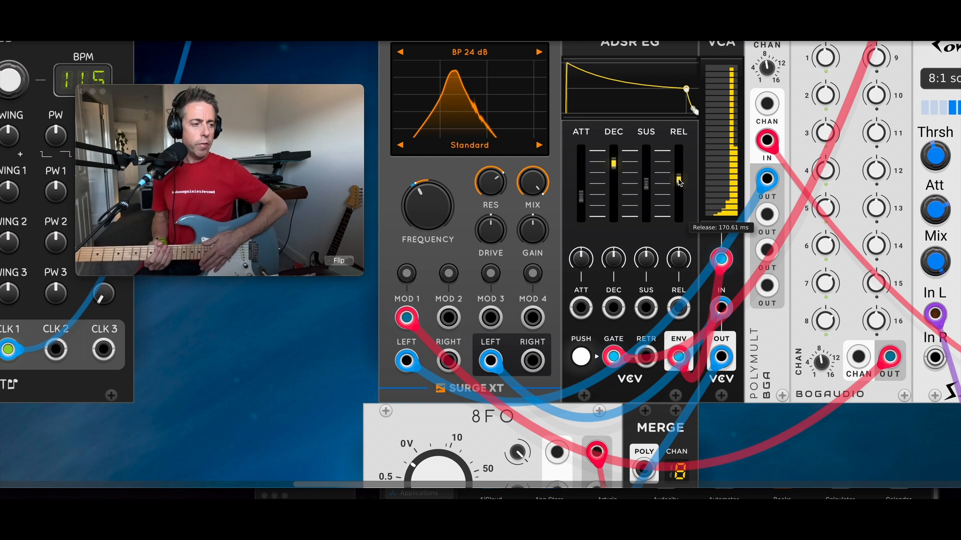
Step: Cable the Surge XT Delay's CLOCK input to the Clocked module's CLK 2 output
{"action": "scroll", "coordinate": [680, 183], "scroll_direction": "down", "scroll_amount": 5}
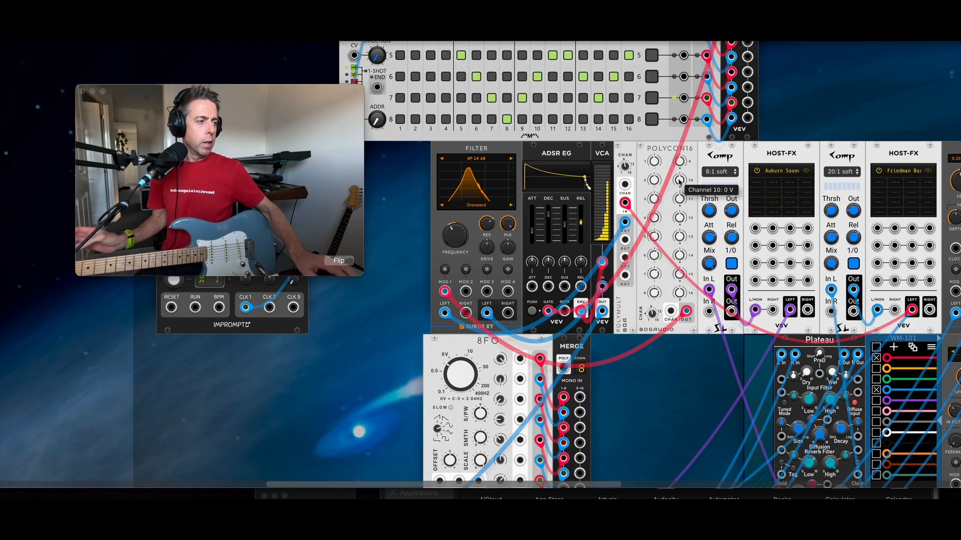
{"action": "scroll", "coordinate": [511, 131], "scroll_direction": "up", "scroll_amount": 3}
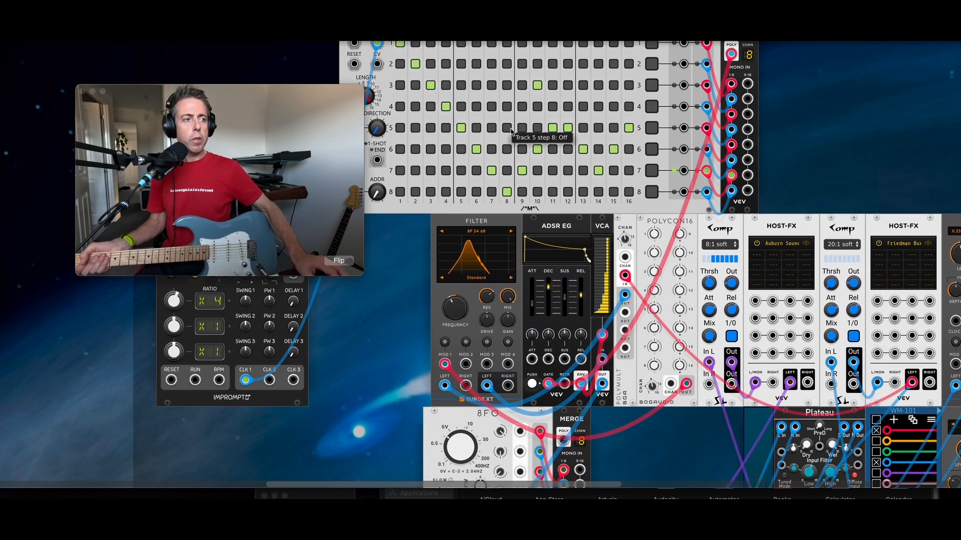
{"action": "scroll", "coordinate": [512, 131], "scroll_direction": "up", "scroll_amount": 4}
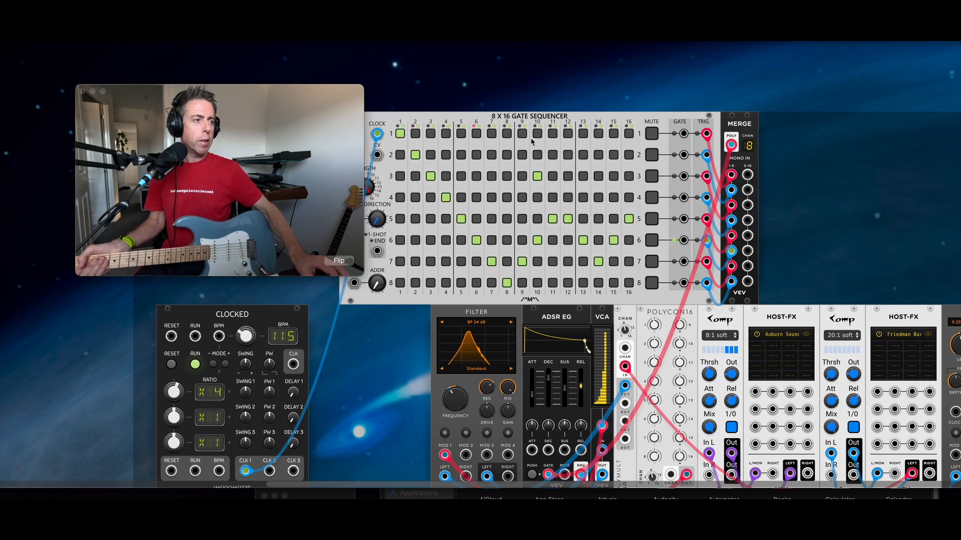
{"action": "scroll", "coordinate": [550, 96], "scroll_direction": "down", "scroll_amount": 1}
{"action": "scroll", "coordinate": [550, 96], "scroll_direction": "left", "scroll_amount": 2}
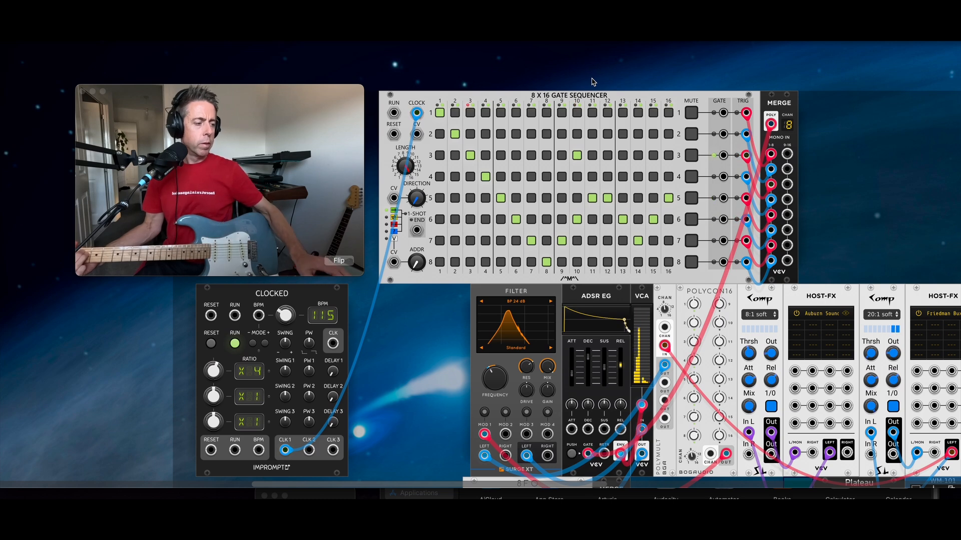
{"action": "scroll", "coordinate": [596, 150], "scroll_direction": "down", "scroll_amount": 15}
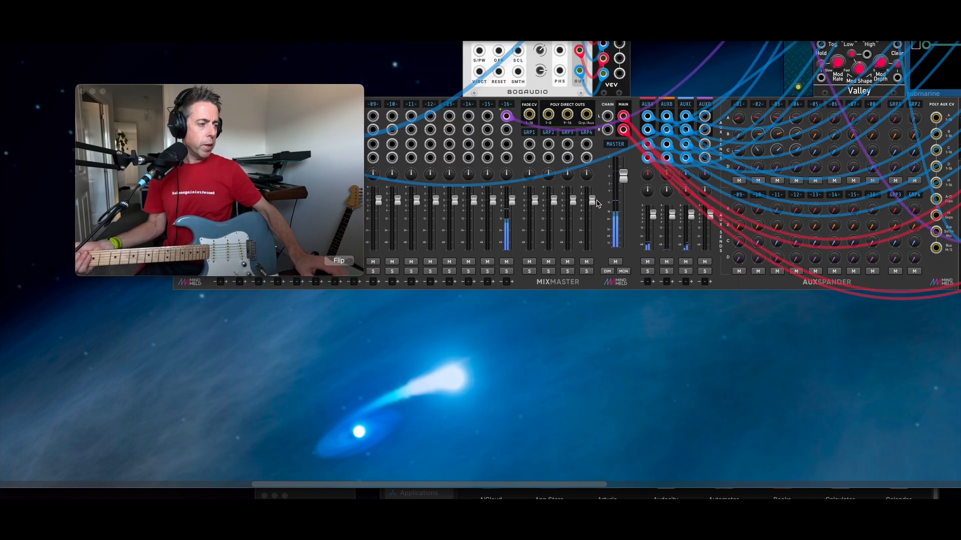
{"action": "left_click_drag", "start_coordinate": [708, 86], "coordinate": [574, 477]}
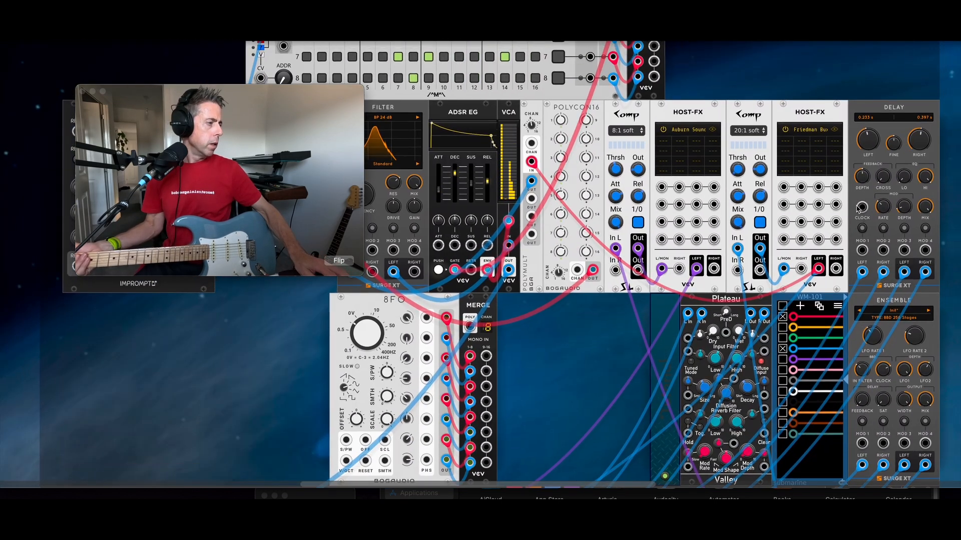
{"action": "left_click_drag", "start_coordinate": [862, 207], "coordinate": [176, 379]}
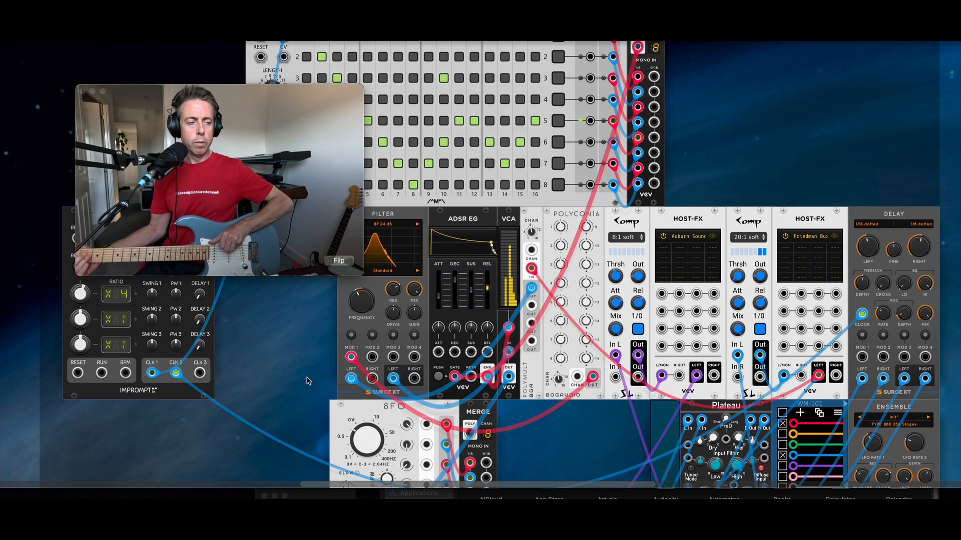
{"action": "mouse_move", "coordinate": [870, 250]}
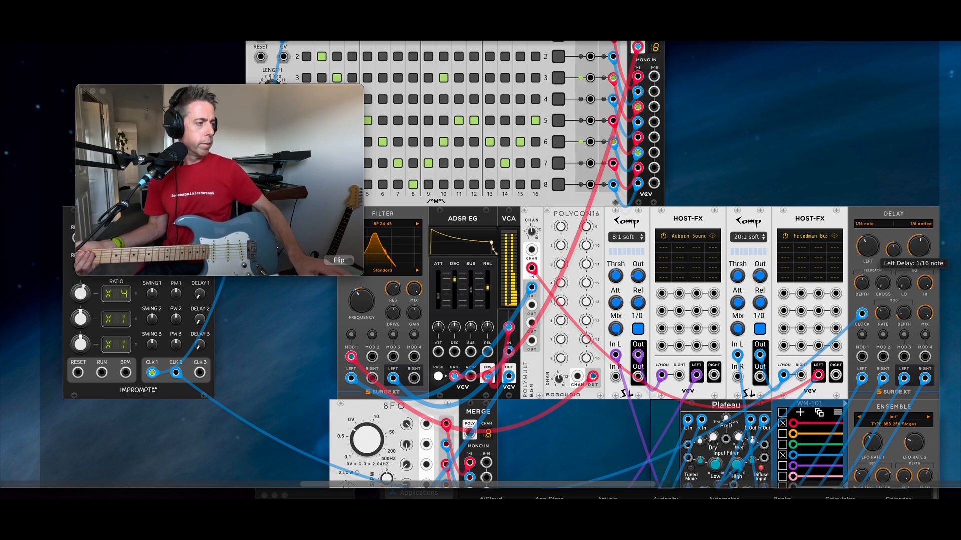
{"action": "mouse_move", "coordinate": [923, 249]}
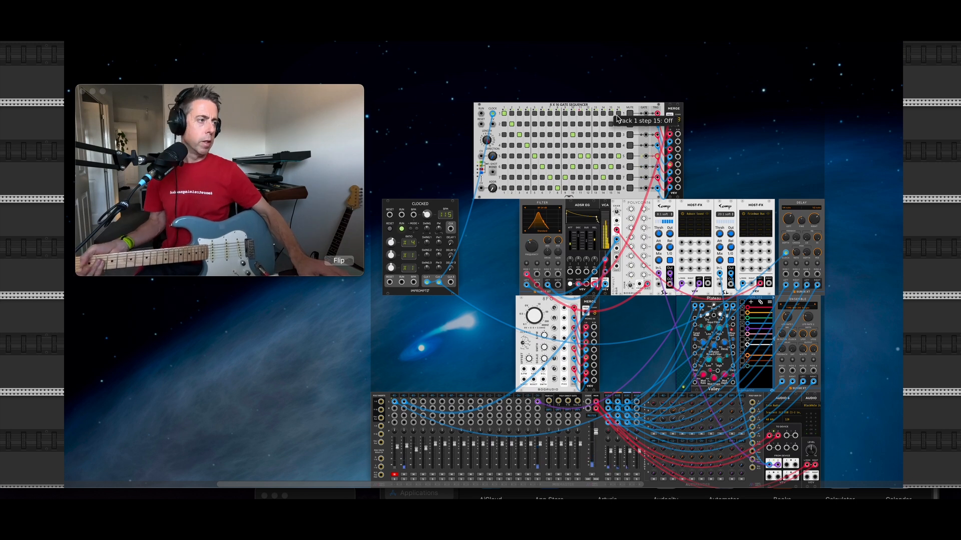
Step: Search 'vector' and add a Vector Mixer beside the gate sequencer
{"action": "right_click", "coordinate": [703, 149]}
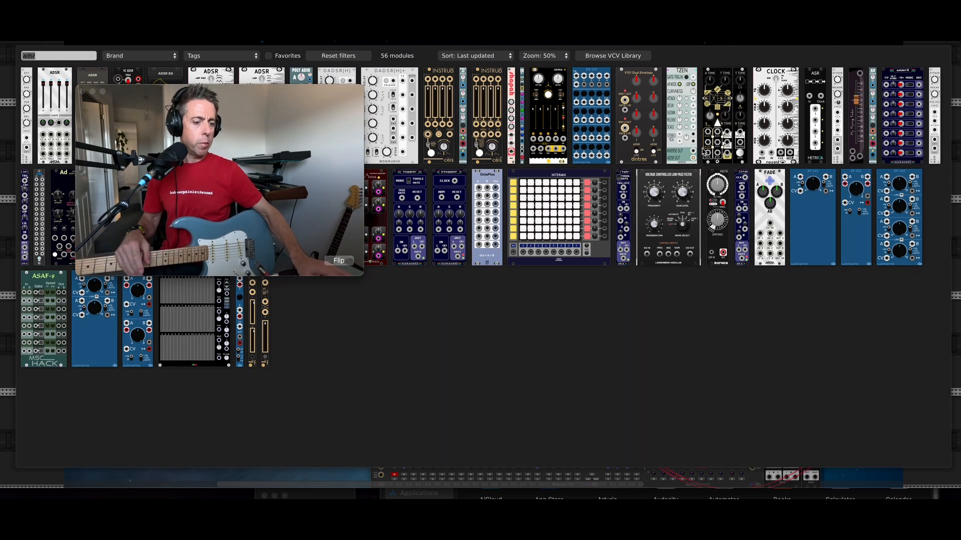
{"action": "type", "text": "vector"}
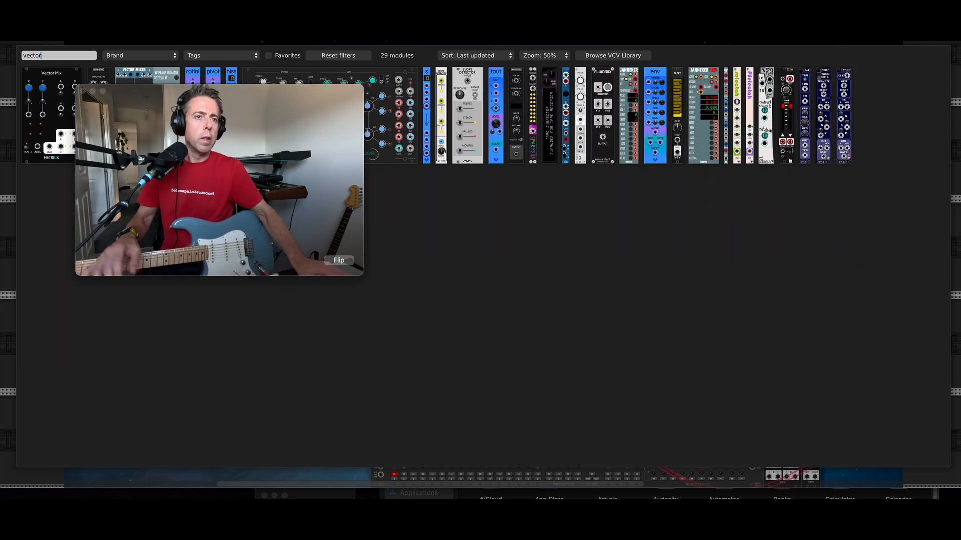
{"action": "left_click", "coordinate": [132, 71]}
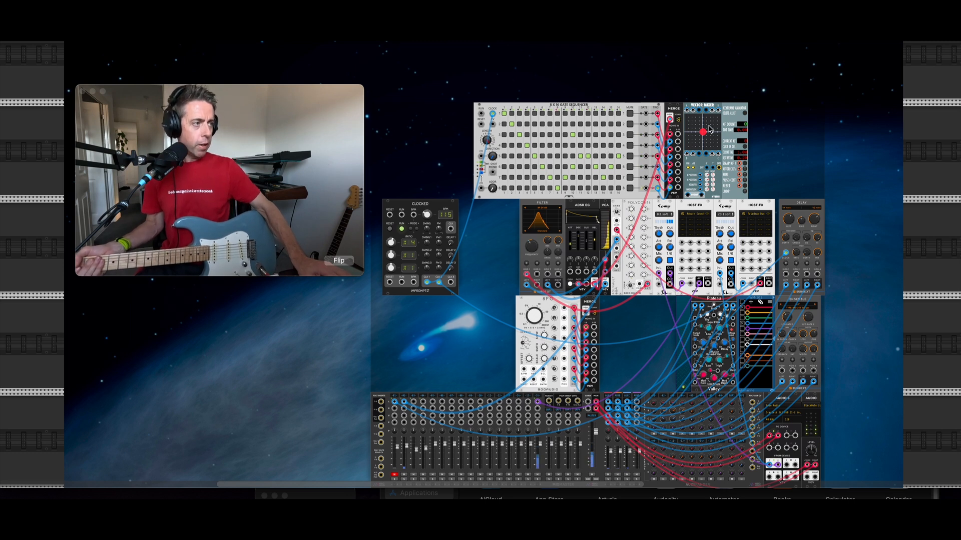
{"action": "mouse_move", "coordinate": [702, 143]}
{"action": "left_mouse_down"}
{"action": "mouse_move", "coordinate": [721, 118]}
{"action": "mouse_move", "coordinate": [711, 147]}
{"action": "mouse_move", "coordinate": [685, 139]}
{"action": "left_mouse_up"}
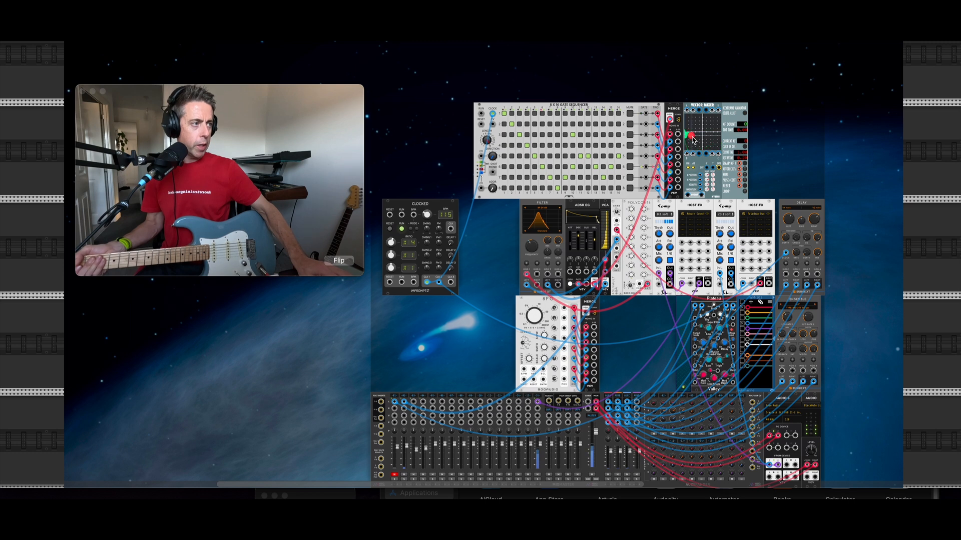
Step: Patch the Vector Mixer output into the VCA CV input and move its mix point upper-left
{"action": "key", "text": "super+equal"}
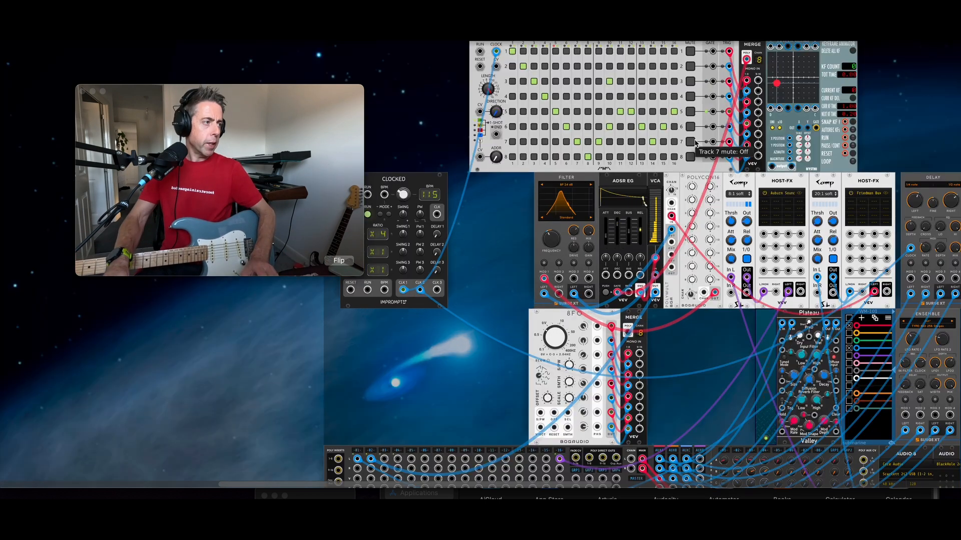
{"action": "key", "text": "super+equal"}
{"action": "scroll", "coordinate": [637, 129], "scroll_direction": "up", "scroll_amount": 1}
{"action": "scroll", "coordinate": [637, 129], "scroll_direction": "up", "scroll_amount": 3}
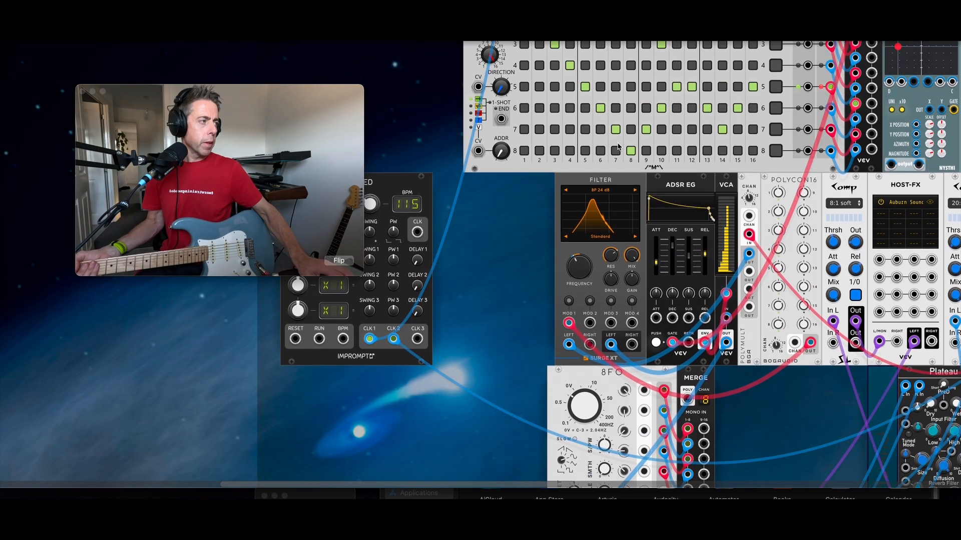
{"action": "scroll", "coordinate": [743, 142], "scroll_direction": "right", "scroll_amount": 3}
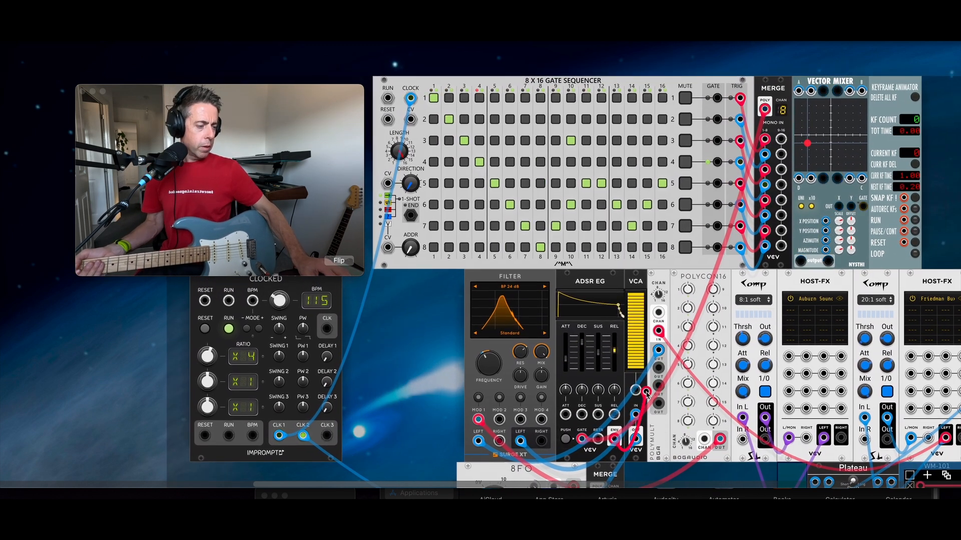
{"action": "left_click_drag", "start_coordinate": [646, 392], "coordinate": [799, 91]}
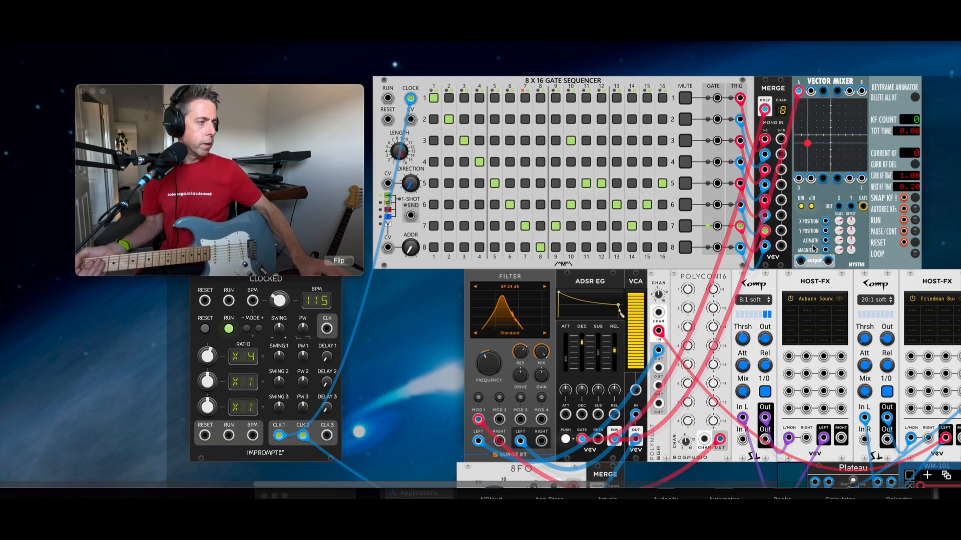
{"action": "left_click_drag", "start_coordinate": [800, 261], "coordinate": [632, 383]}
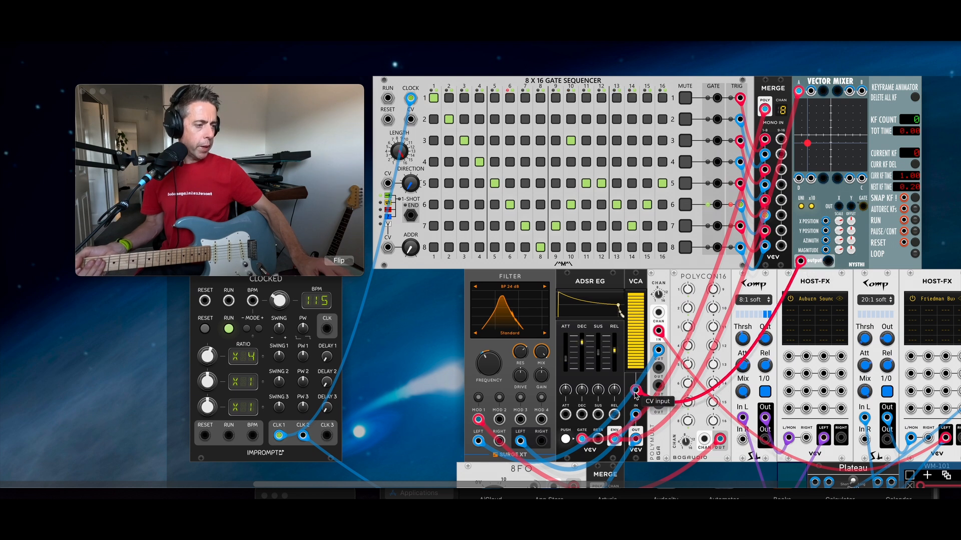
{"action": "mouse_move", "coordinate": [808, 139]}
{"action": "left_mouse_down"}
{"action": "mouse_move", "coordinate": [788, 79]}
{"action": "mouse_move", "coordinate": [798, 99]}
{"action": "left_mouse_up"}
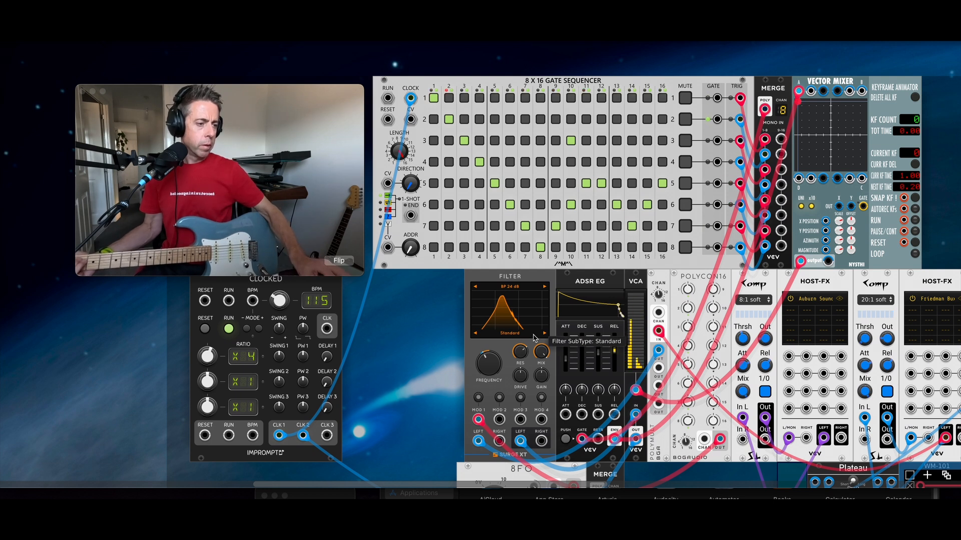
Step: Turn the Surge XT filter frequency down to about 446.58 Hz
{"action": "left_click_drag", "start_coordinate": [483, 372], "coordinate": [483, 352]}
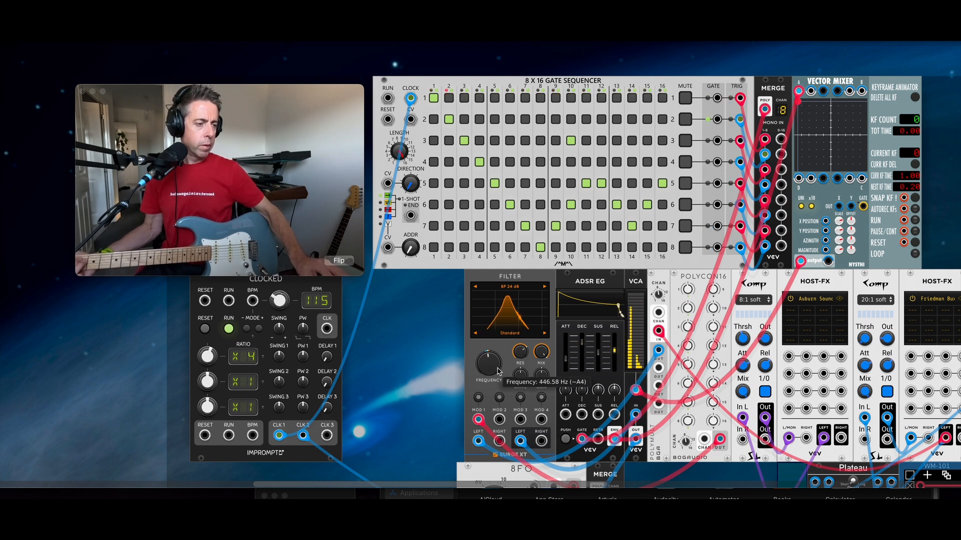
{"action": "left_click_drag", "start_coordinate": [498, 371], "coordinate": [495, 374]}
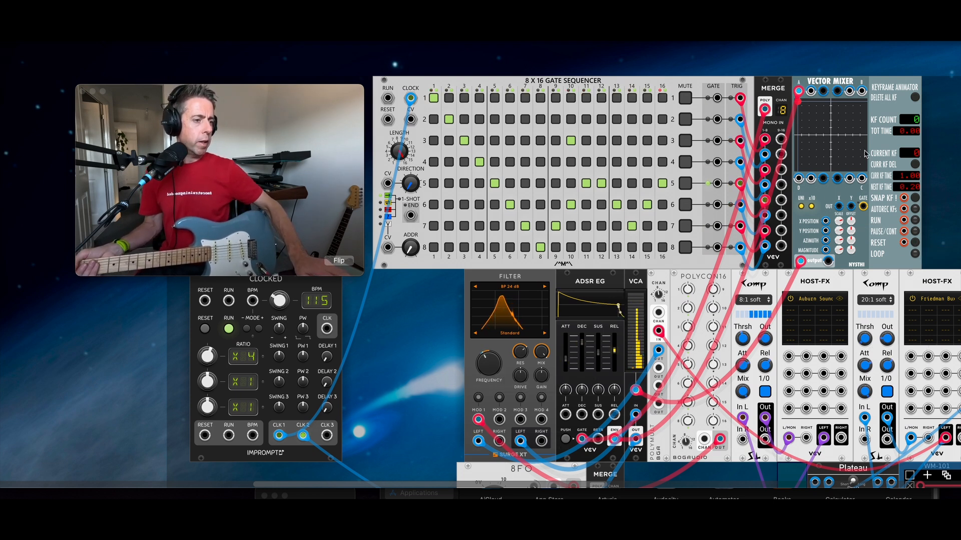
{"action": "scroll", "coordinate": [567, 401], "scroll_direction": "up", "scroll_amount": 1}
{"action": "scroll", "coordinate": [567, 402], "scroll_direction": "up", "scroll_amount": 8}
{"action": "scroll", "coordinate": [563, 390], "scroll_direction": "down", "scroll_amount": 11}
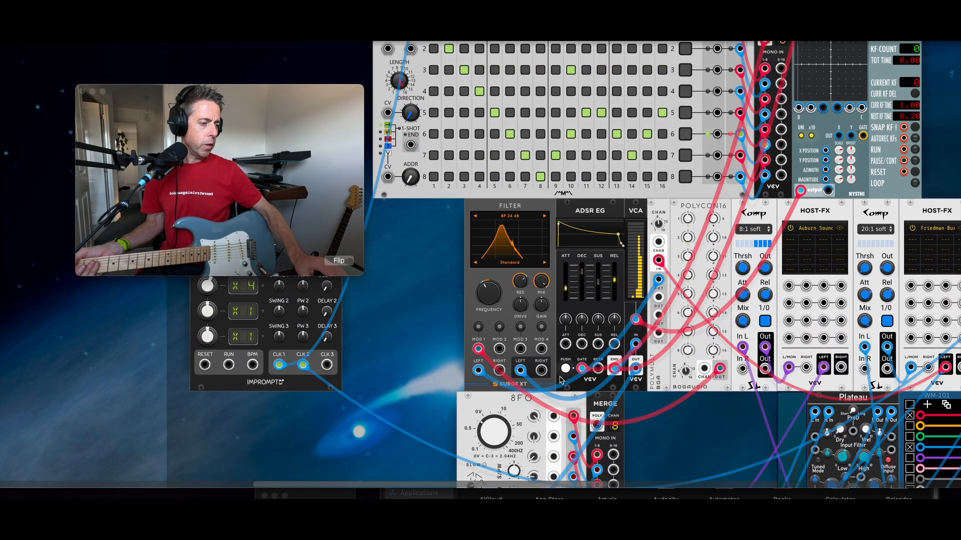
{"action": "scroll", "coordinate": [561, 380], "scroll_direction": "down", "scroll_amount": 5}
Step: Patch MERGE's poly output into Vector Mixer input #2 and sweep the mix point between corners A and B
{"action": "mouse_move", "coordinate": [638, 322]}
{"action": "left_mouse_down"}
{"action": "mouse_move", "coordinate": [820, 45]}
{"action": "mouse_move", "coordinate": [836, 45]}
{"action": "mouse_move", "coordinate": [838, 106]}
{"action": "mouse_move", "coordinate": [849, 114]}
{"action": "left_mouse_up"}
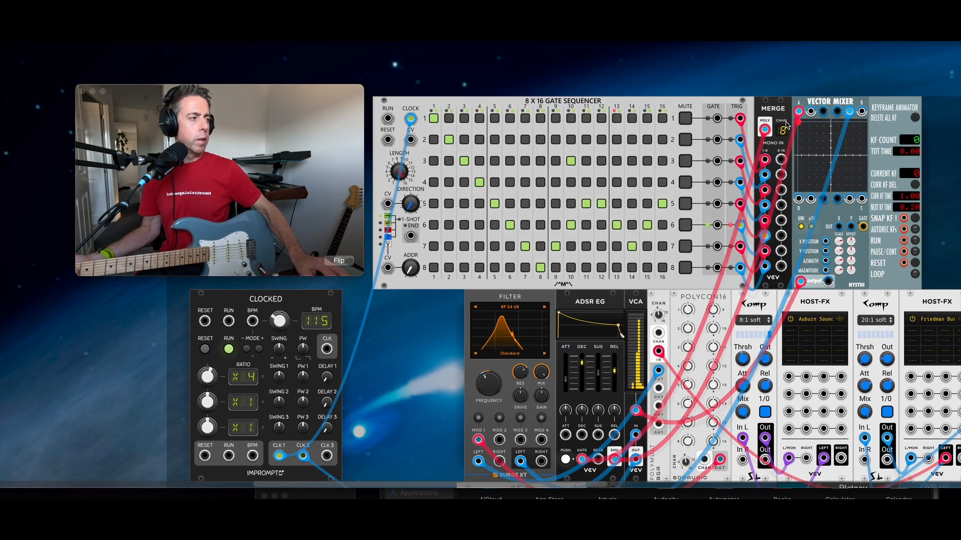
{"action": "left_click_drag", "start_coordinate": [796, 123], "coordinate": [857, 122]}
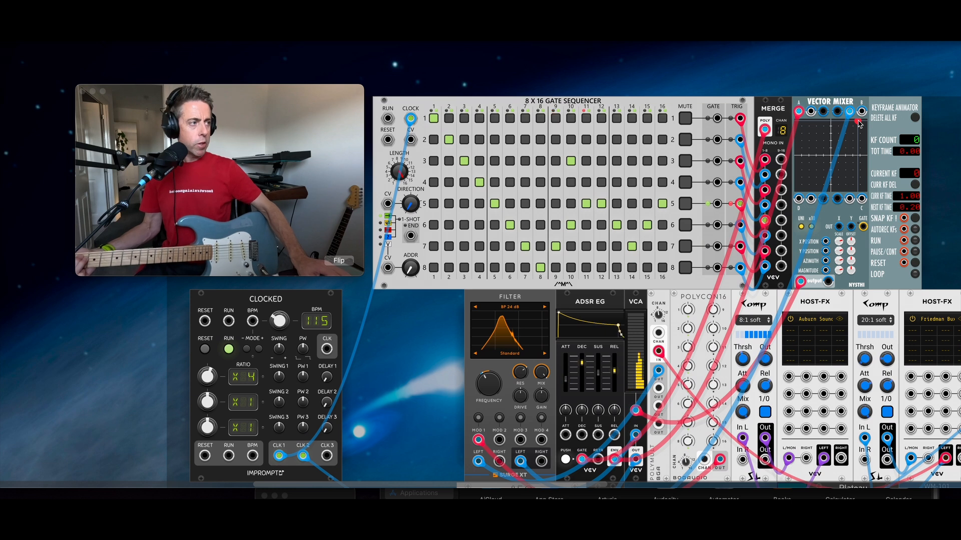
{"action": "left_click_drag", "start_coordinate": [860, 124], "coordinate": [796, 129]}
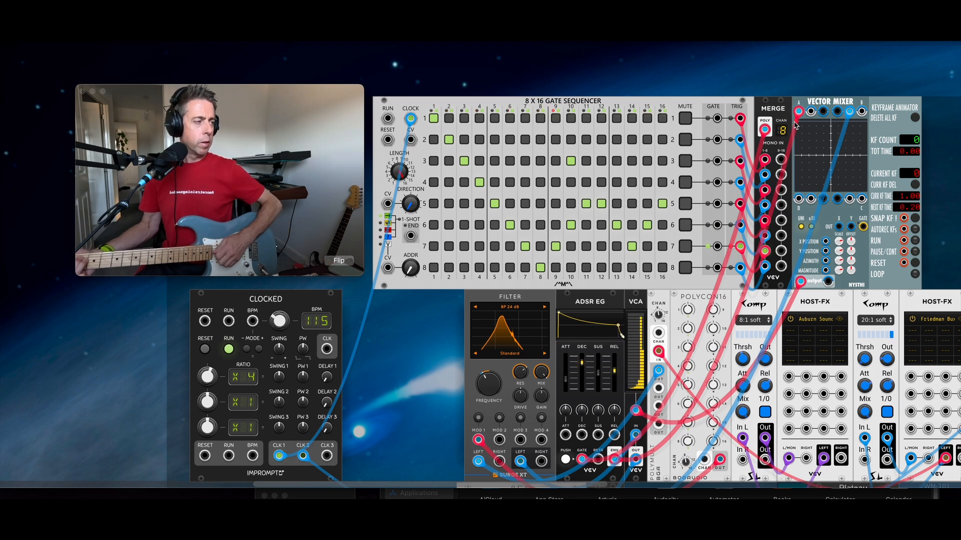
{"action": "left_click_drag", "start_coordinate": [799, 127], "coordinate": [843, 131]}
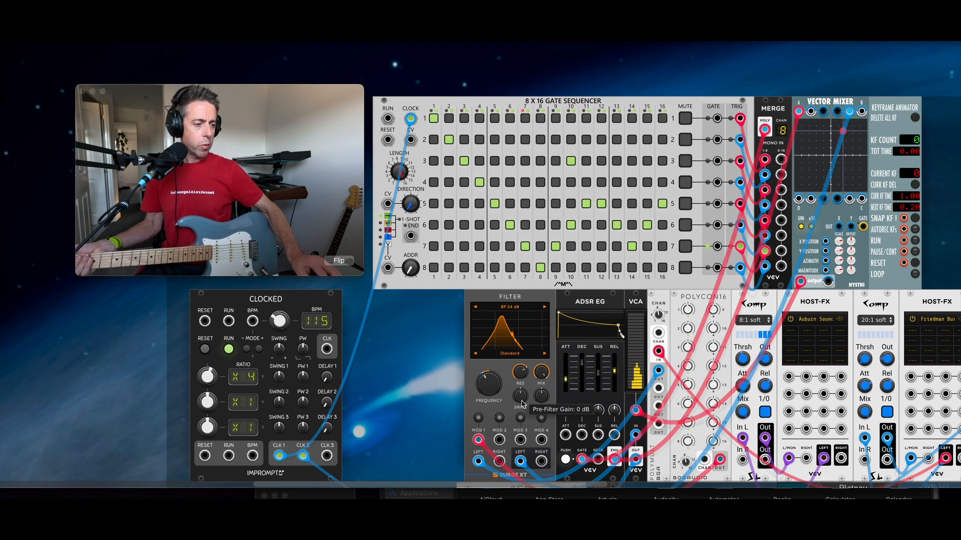
Step: Raise the filter drive, lower its frequency to 259.30 Hz, and move the mix point top-left
{"action": "left_click_drag", "start_coordinate": [523, 402], "coordinate": [522, 390]}
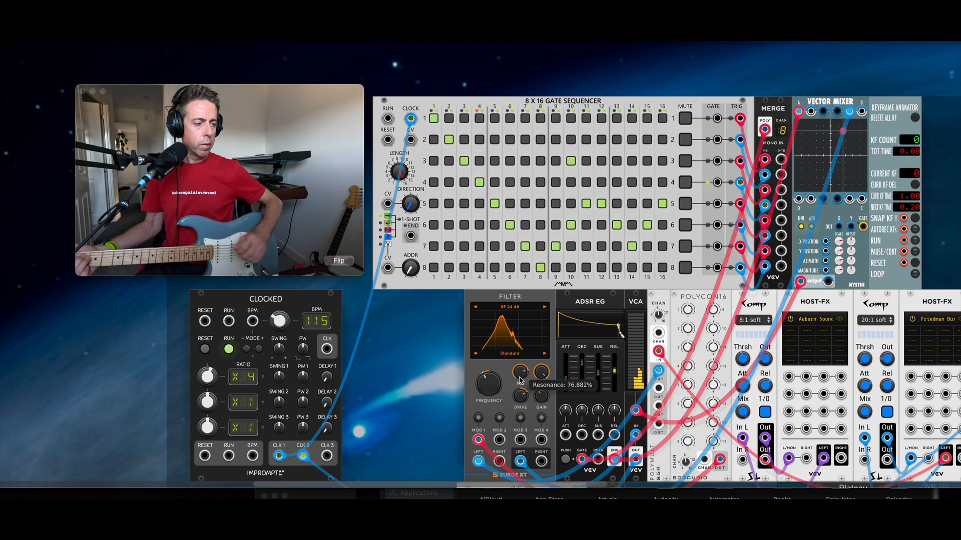
{"action": "left_click_drag", "start_coordinate": [484, 379], "coordinate": [484, 380]}
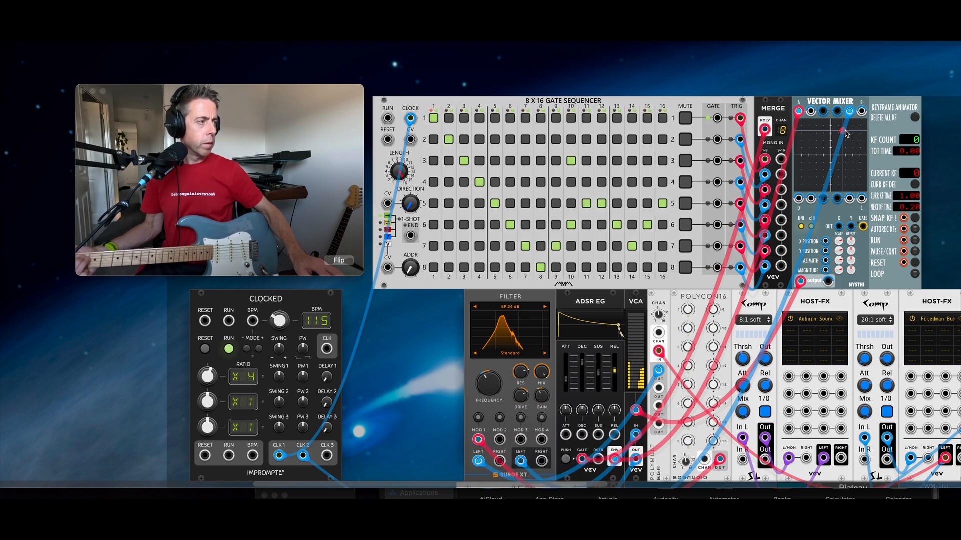
{"action": "mouse_move", "coordinate": [841, 132]}
{"action": "left_mouse_down"}
{"action": "mouse_move", "coordinate": [820, 117]}
{"action": "mouse_move", "coordinate": [769, 128]}
{"action": "left_mouse_up"}
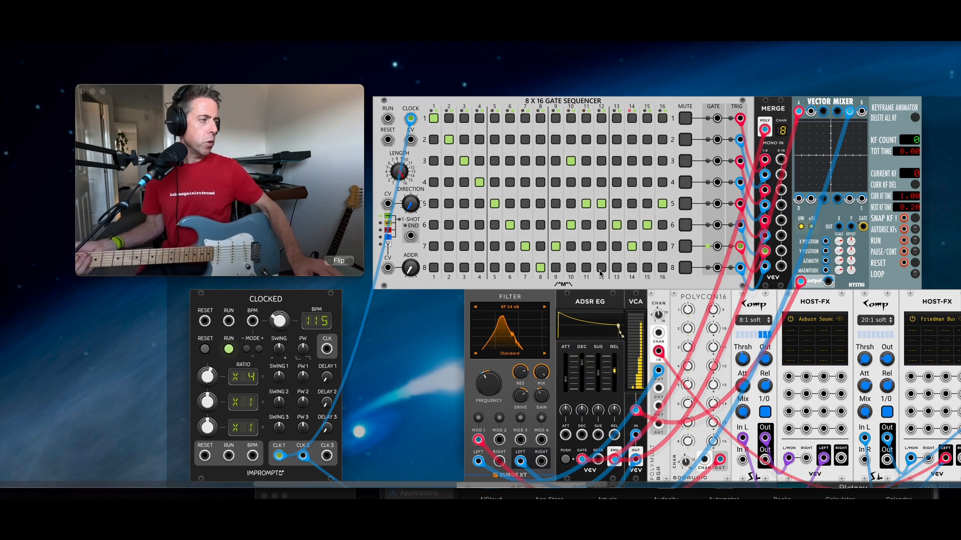
Step: Add a Bogaudio LFO left of the filter and cable two of its outputs into the patch
{"action": "right_click", "coordinate": [440, 331]}
{"action": "type", "text": "lfo"}
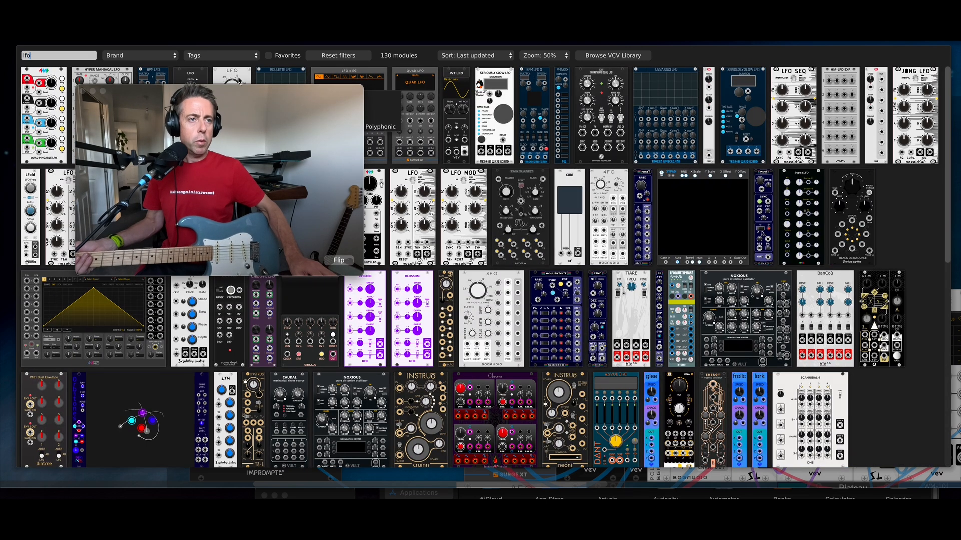
{"action": "key", "text": "Escape"}
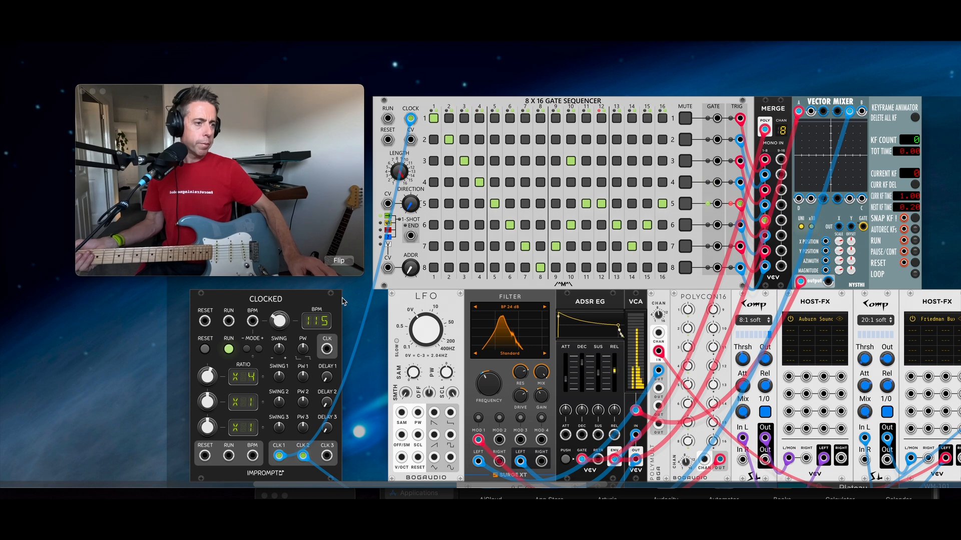
{"action": "left_click_drag", "start_coordinate": [401, 457], "coordinate": [721, 459]}
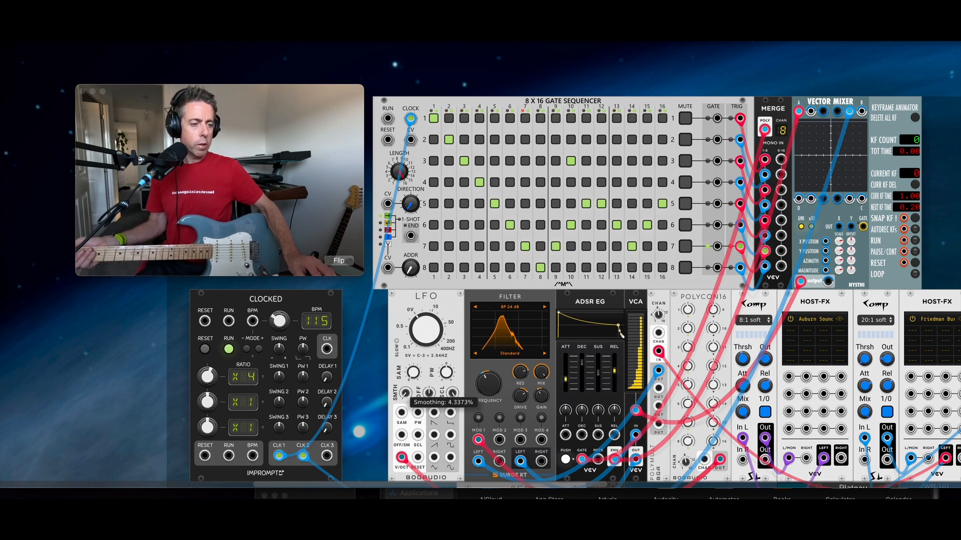
{"action": "left_click_drag", "start_coordinate": [434, 435], "coordinate": [800, 199]}
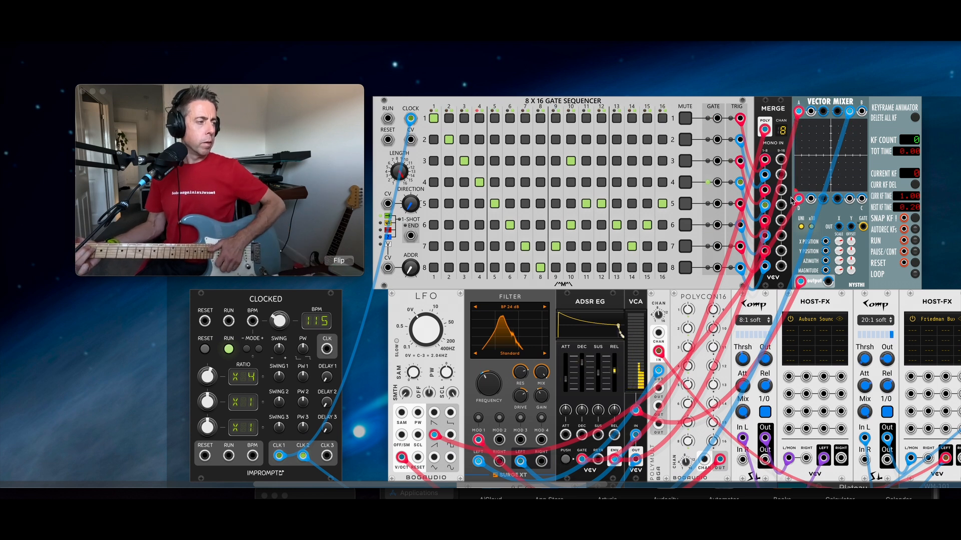
Step: Switch the LFO to its slow range at about 0.22 Hz and move the mix point upward
{"action": "left_click", "coordinate": [396, 341]}
{"action": "left_click_drag", "start_coordinate": [421, 337], "coordinate": [421, 334]}
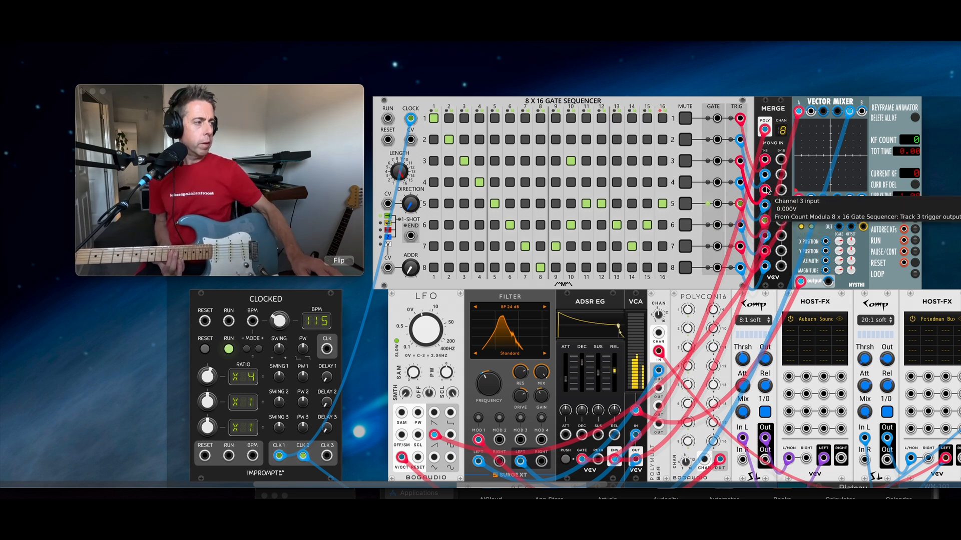
{"action": "mouse_move", "coordinate": [797, 191]}
{"action": "left_mouse_down"}
{"action": "mouse_move", "coordinate": [800, 128]}
{"action": "mouse_move", "coordinate": [862, 123]}
{"action": "mouse_move", "coordinate": [859, 151]}
{"action": "mouse_move", "coordinate": [797, 135]}
{"action": "left_mouse_up"}
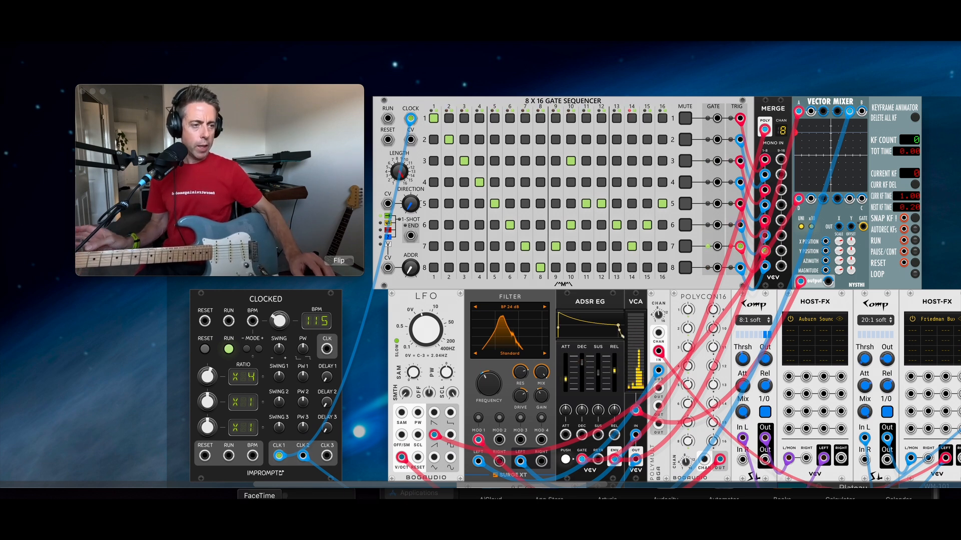
Step: Add a Super S&H module next to Clocked, shifting Clocked left to make room
{"action": "right_click", "coordinate": [353, 316]}
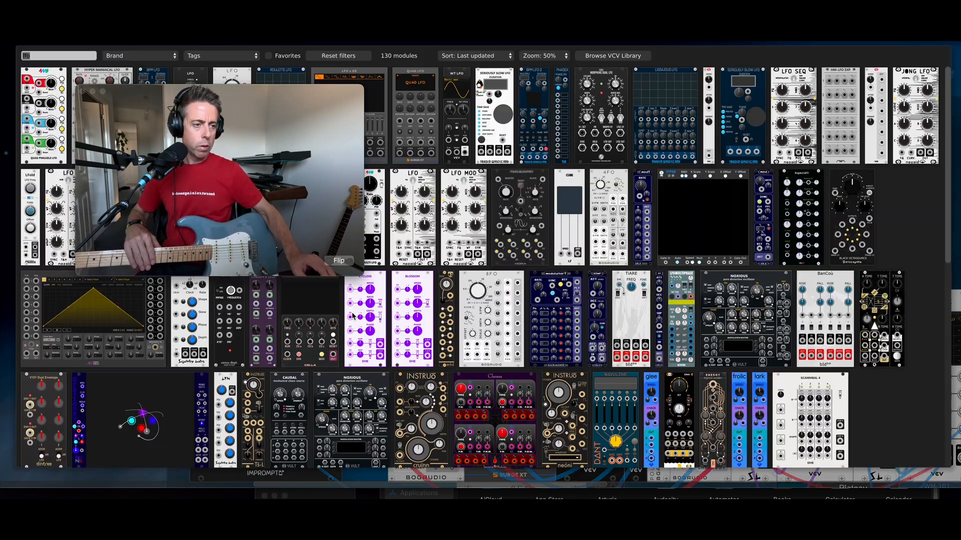
{"action": "type", "text": "suprt"}
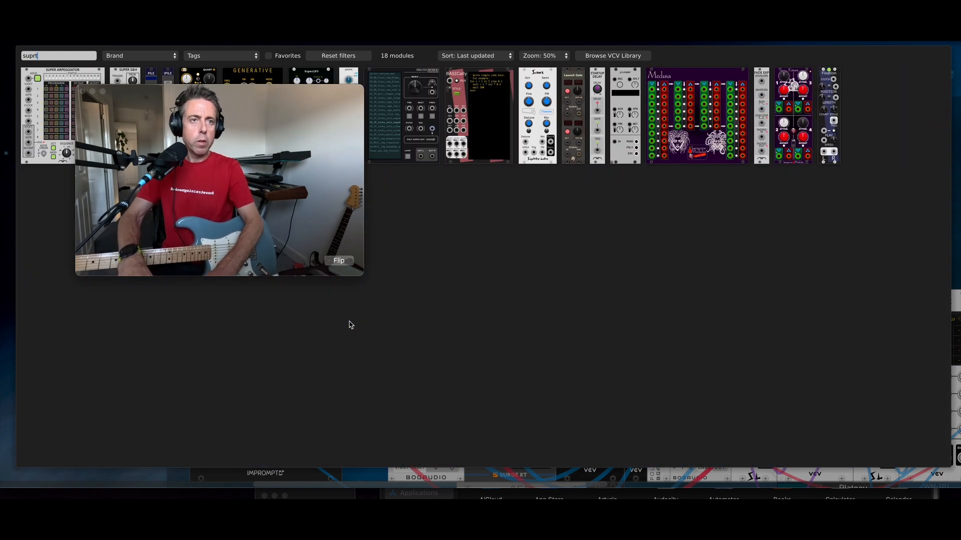
{"action": "left_click", "coordinate": [117, 86]}
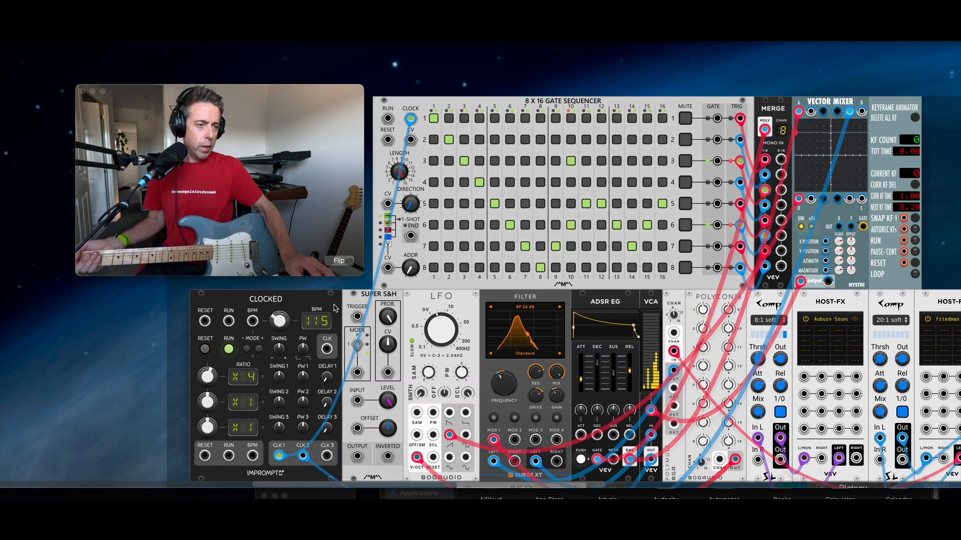
{"action": "left_click_drag", "start_coordinate": [334, 305], "coordinate": [325, 305]}
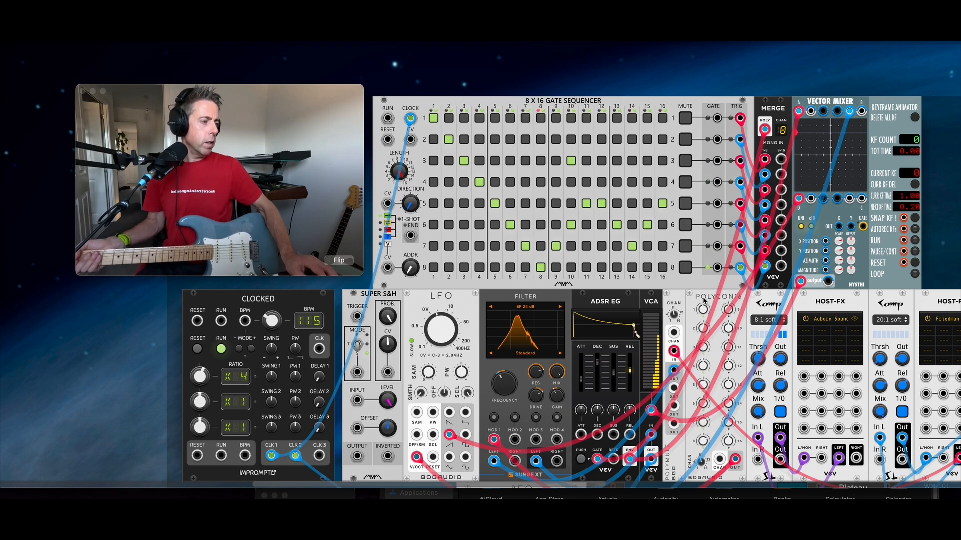
Step: Duplicate the Polymult, place it between CLOCKED and Super S&H, and feed it from CLK 2
{"action": "right_click", "coordinate": [684, 301]}
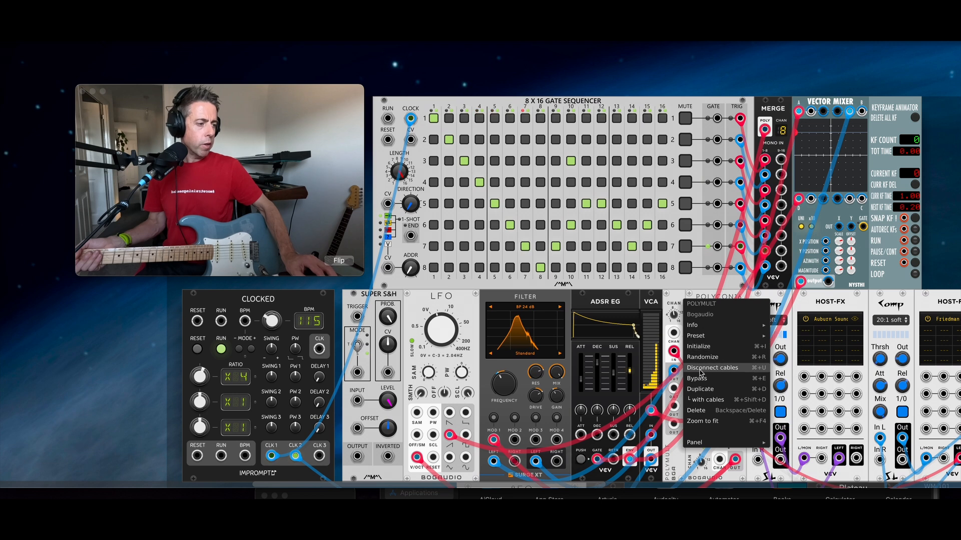
{"action": "left_click", "coordinate": [705, 393]}
{"action": "left_click_drag", "start_coordinate": [643, 322], "coordinate": [352, 334]}
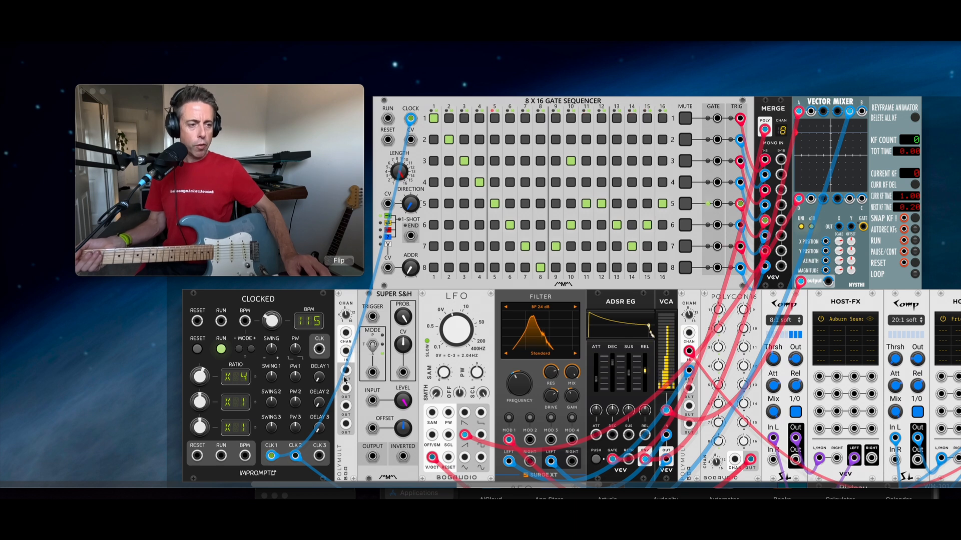
{"action": "left_click_drag", "start_coordinate": [347, 353], "coordinate": [295, 455]}
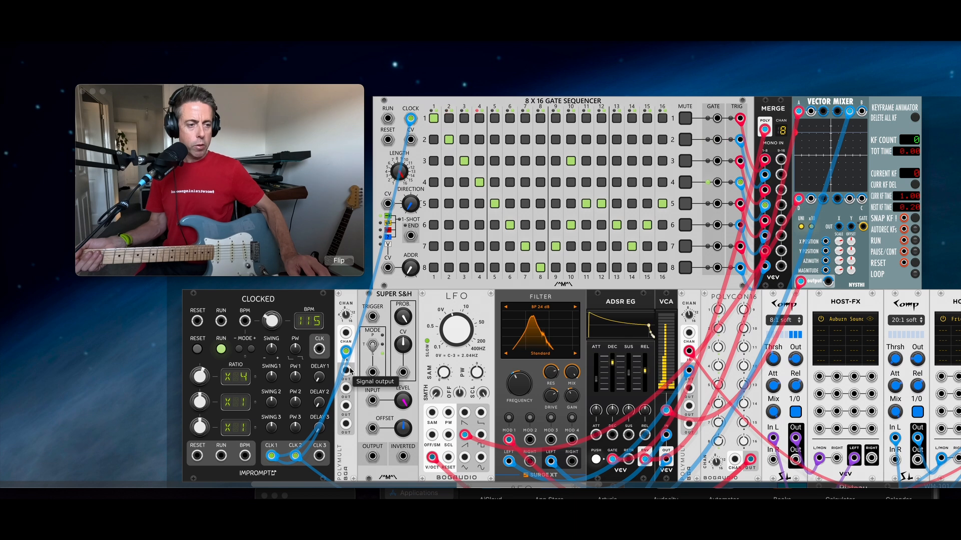
{"action": "left_click_drag", "start_coordinate": [346, 370], "coordinate": [373, 317]}
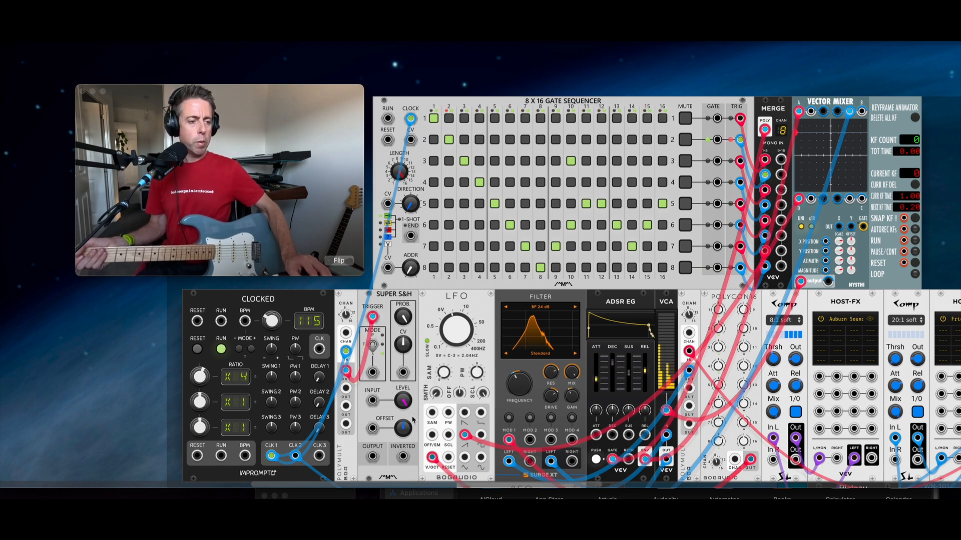
Step: Send the S&H output into the Vector Mixer and move the mix point to the upper-left
{"action": "left_click_drag", "start_coordinate": [379, 458], "coordinate": [849, 202]}
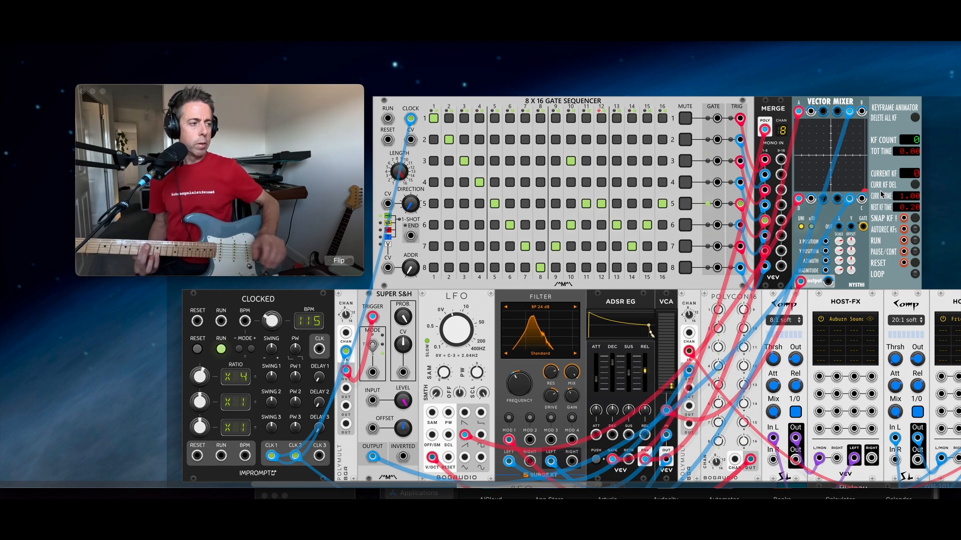
{"action": "mouse_move", "coordinate": [862, 194]}
{"action": "left_mouse_down"}
{"action": "mouse_move", "coordinate": [840, 163]}
{"action": "mouse_move", "coordinate": [805, 152]}
{"action": "mouse_move", "coordinate": [807, 161]}
{"action": "mouse_move", "coordinate": [797, 139]}
{"action": "mouse_move", "coordinate": [810, 188]}
{"action": "mouse_move", "coordinate": [844, 154]}
{"action": "mouse_move", "coordinate": [814, 155]}
{"action": "left_mouse_up"}
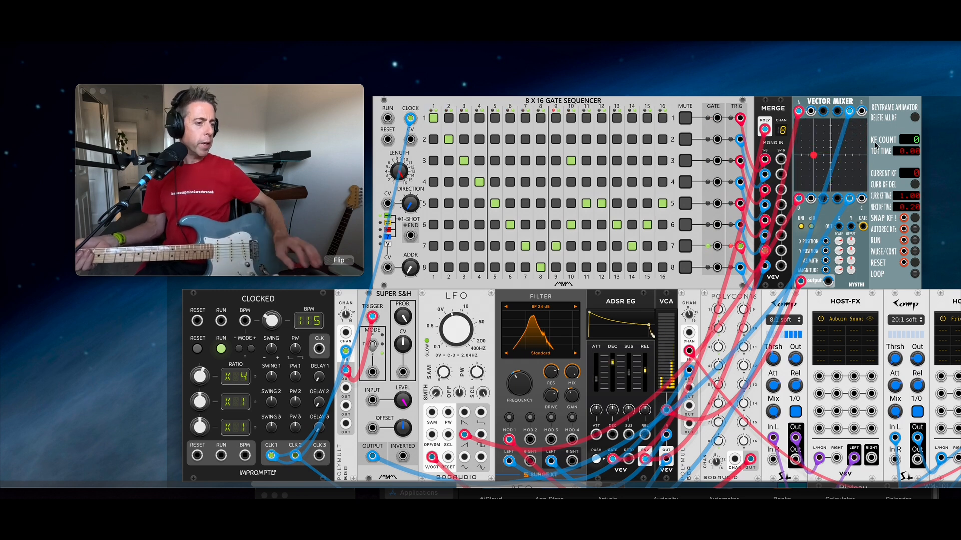
Step: Add an LFO and cable its SIN output to the Vector Mixer's X Position input
{"action": "right_click", "coordinate": [946, 167]}
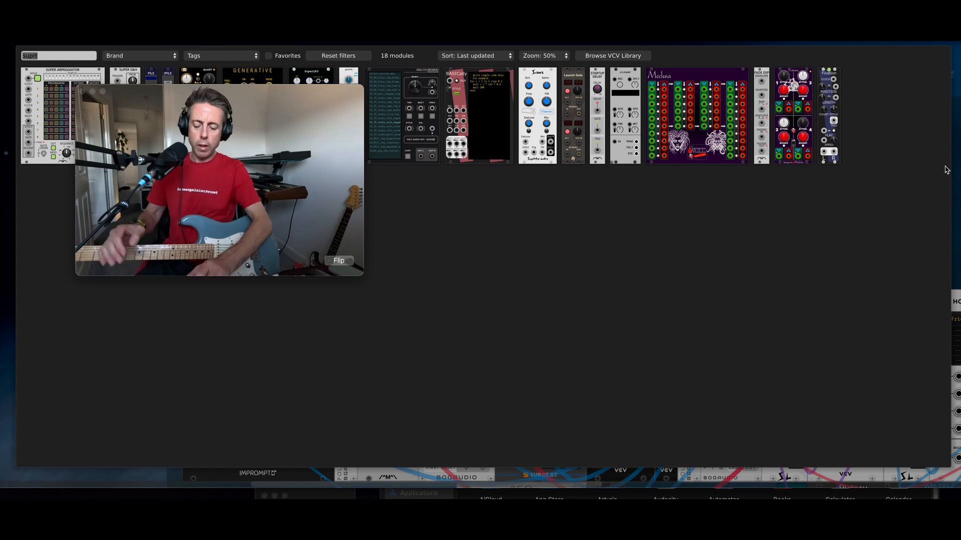
{"action": "type", "text": "lfo"}
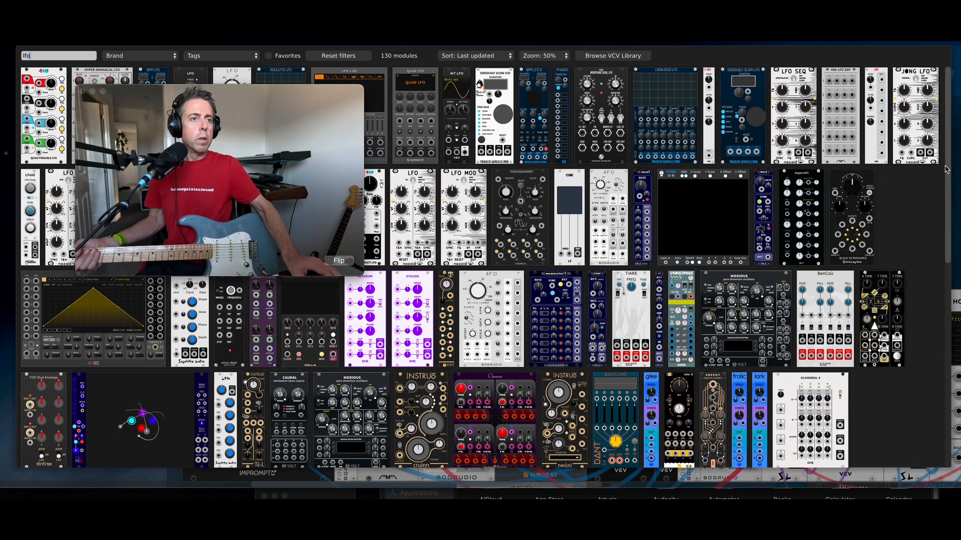
{"action": "key", "text": "Escape"}
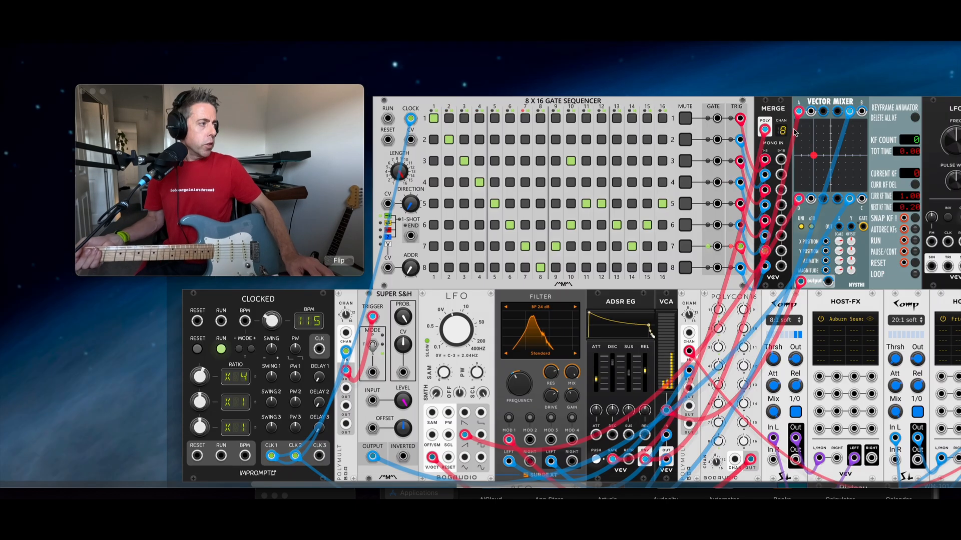
{"action": "scroll", "coordinate": [746, 75], "scroll_direction": "right", "scroll_amount": 4}
{"action": "scroll", "coordinate": [746, 75], "scroll_direction": "up", "scroll_amount": 1}
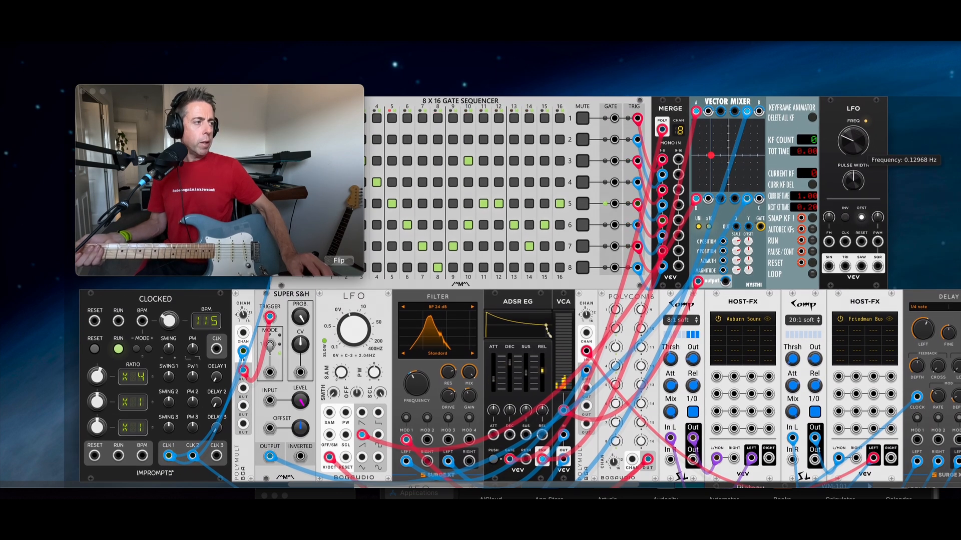
{"action": "left_click_drag", "start_coordinate": [830, 267], "coordinate": [722, 243]}
Step: Duplicate the LFO with Ctrl+D and cable the copy's SIN output into the Vector Mixer
{"action": "left_click_drag", "start_coordinate": [890, 129], "coordinate": [873, 139]}
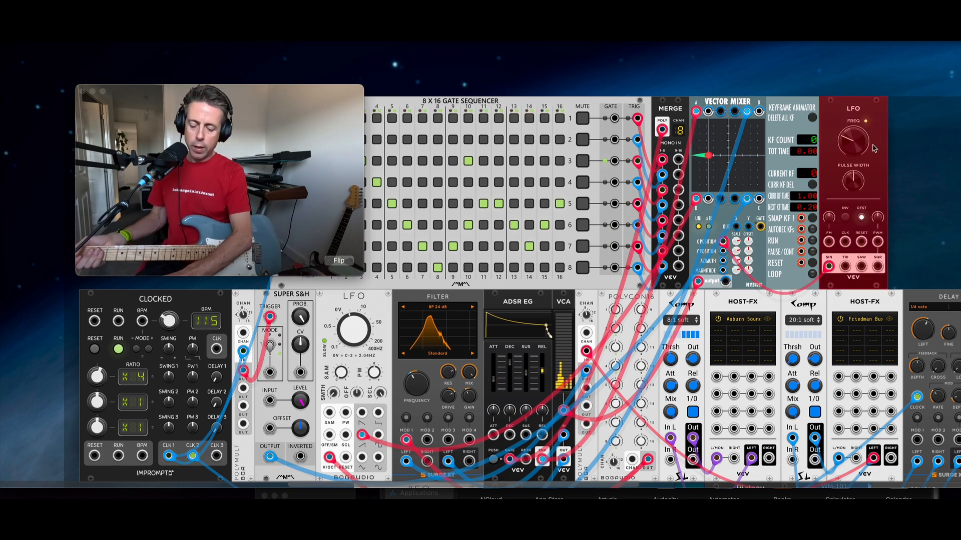
{"action": "key", "text": "ctrl+d"}
{"action": "left_click", "coordinate": [869, 82]}
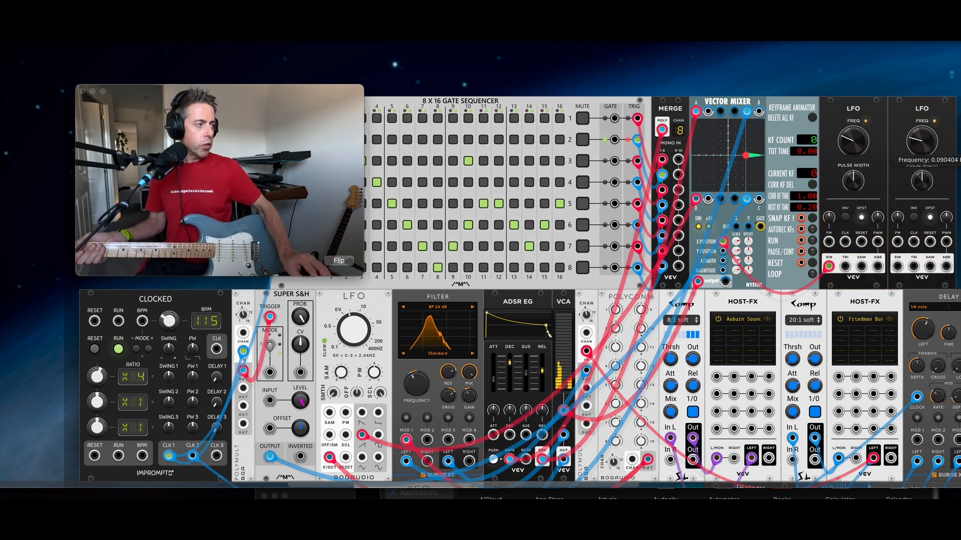
{"action": "left_click_drag", "start_coordinate": [897, 266], "coordinate": [722, 254]}
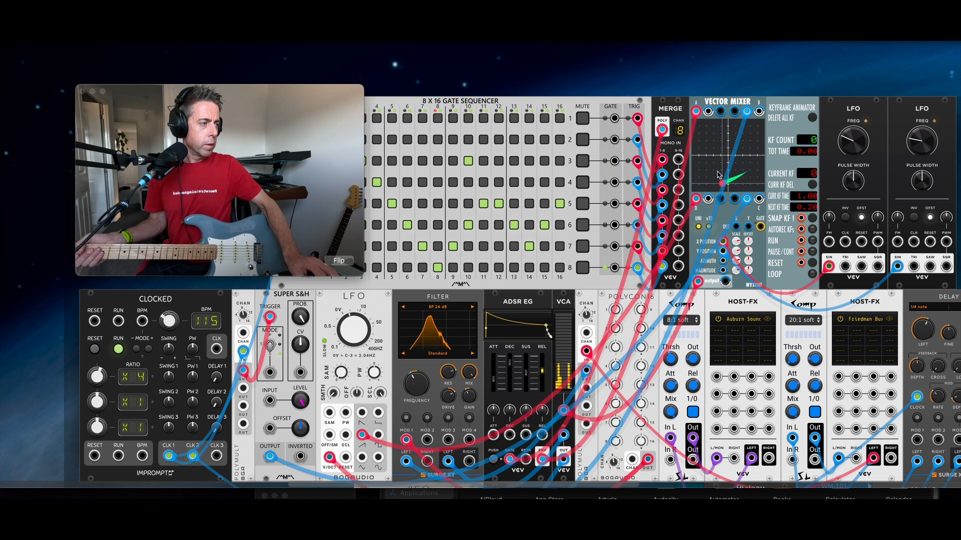
{"action": "scroll", "coordinate": [718, 175], "scroll_direction": "down", "scroll_amount": 1}
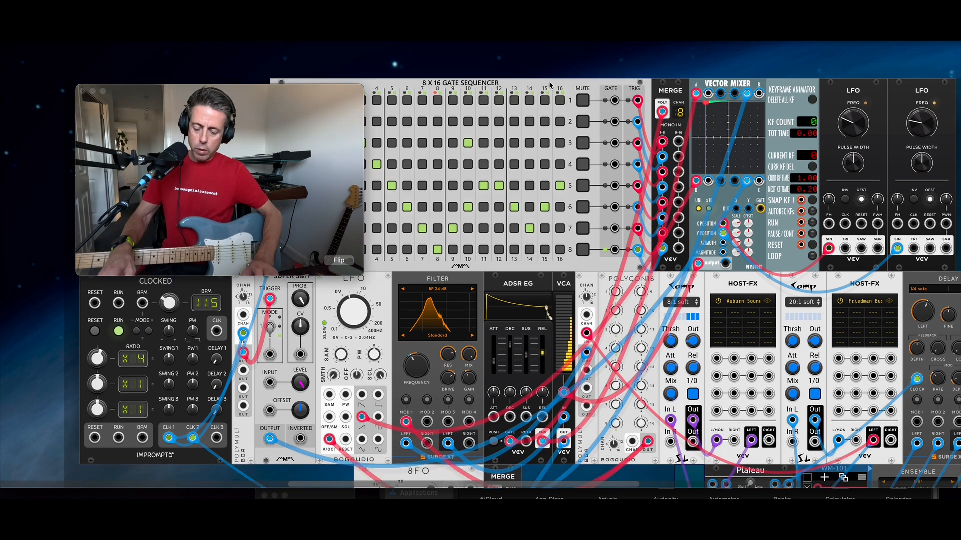
{"action": "key", "text": "super+minus"}
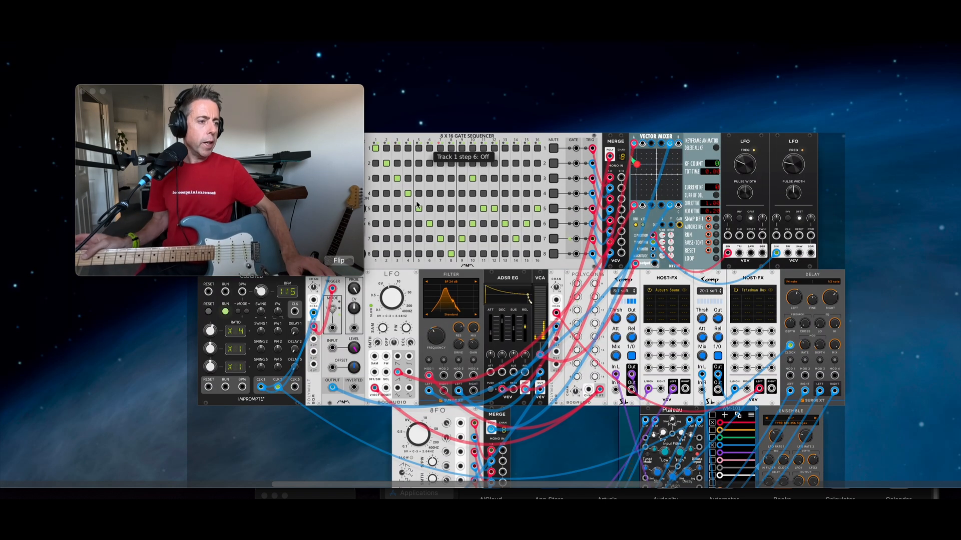
Step: Add a Liquid Filter module and place it beside the filter
{"action": "key", "text": "Return"}
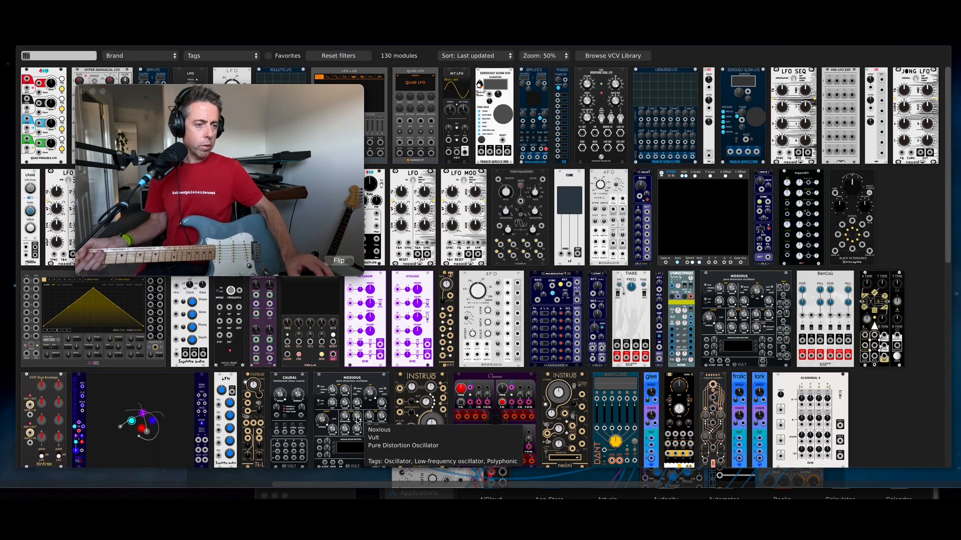
{"action": "type", "text": "liquid"}
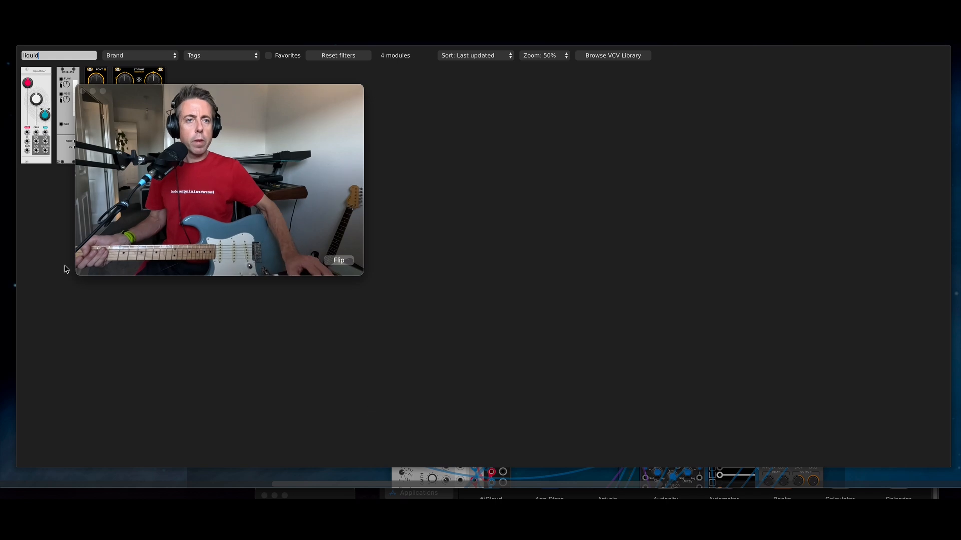
{"action": "left_click", "coordinate": [36, 110]}
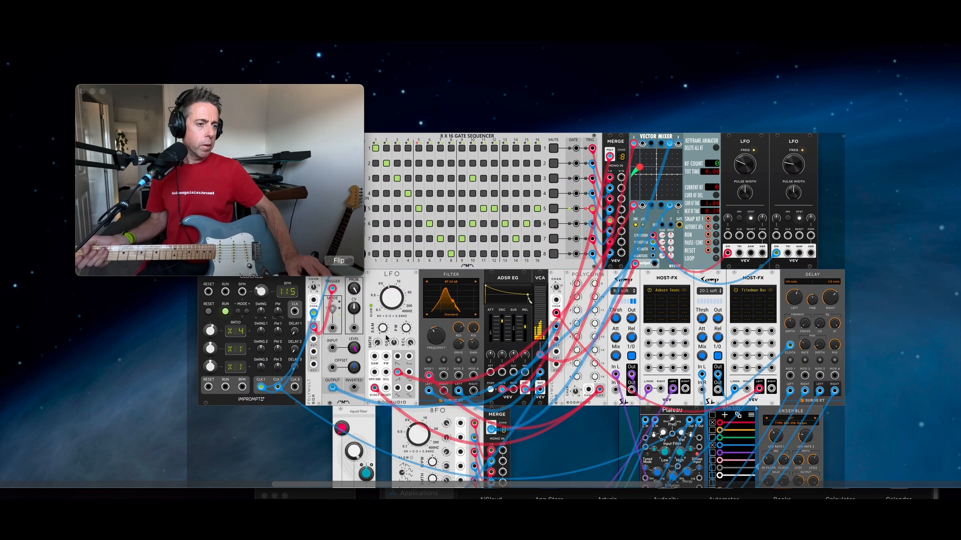
{"action": "left_click_drag", "start_coordinate": [365, 425], "coordinate": [517, 288]}
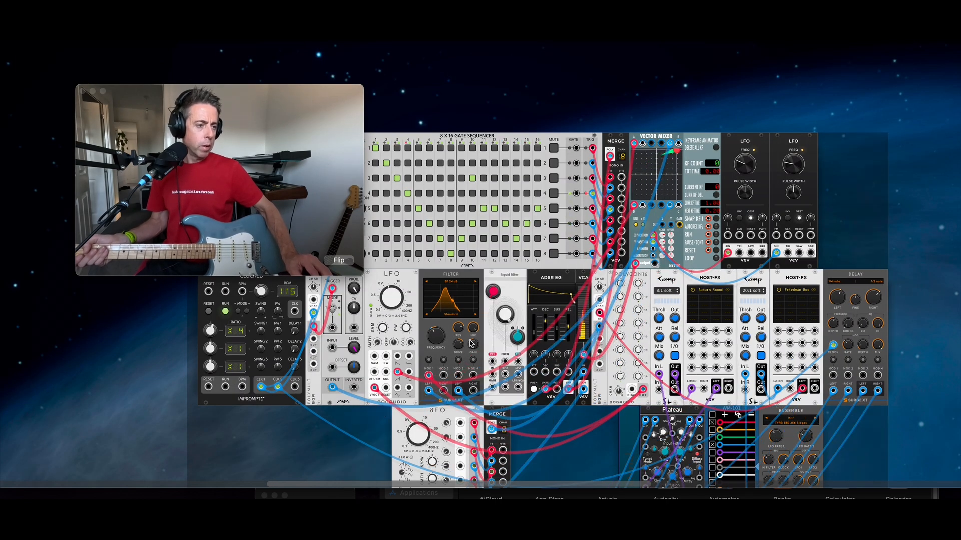
Step: Move the LEFT audio cable and the MOD 1 modulation cable from the filter onto the Liquid Filter
{"action": "left_click_drag", "start_coordinate": [429, 392], "coordinate": [503, 377]}
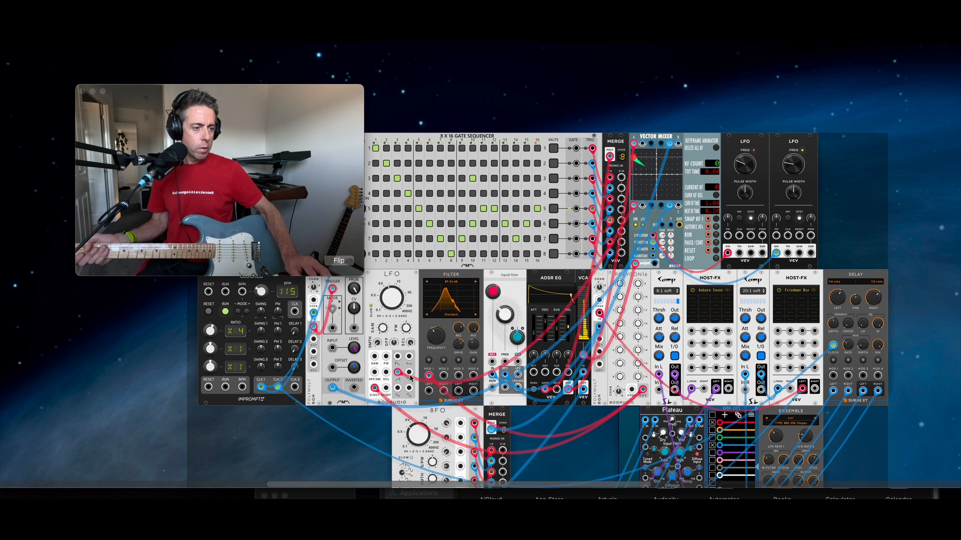
{"action": "right_click", "coordinate": [429, 376]}
{"action": "left_click_drag", "start_coordinate": [429, 376], "coordinate": [505, 361]}
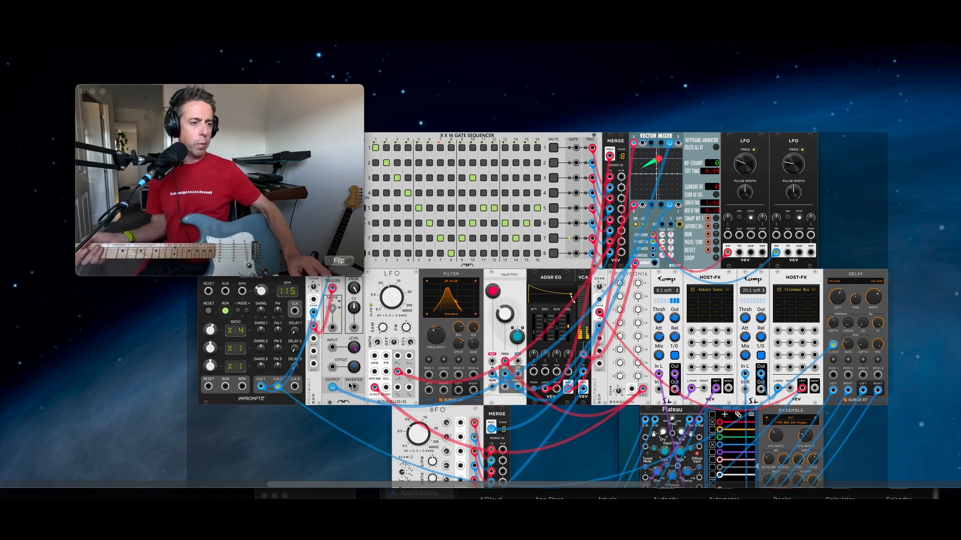
Step: Add a Slew module and place it beside the sequencer
{"action": "right_click", "coordinate": [322, 414]}
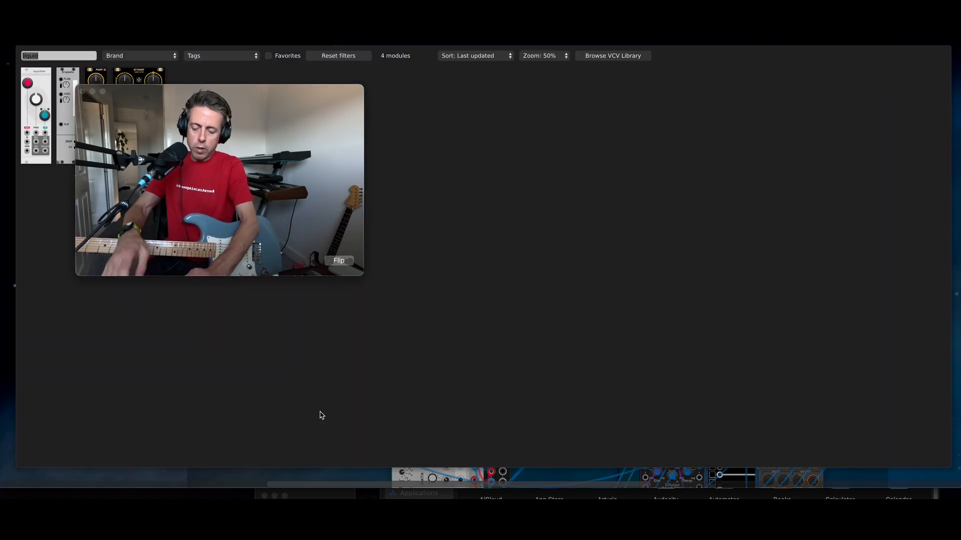
{"action": "type", "text": "slew"}
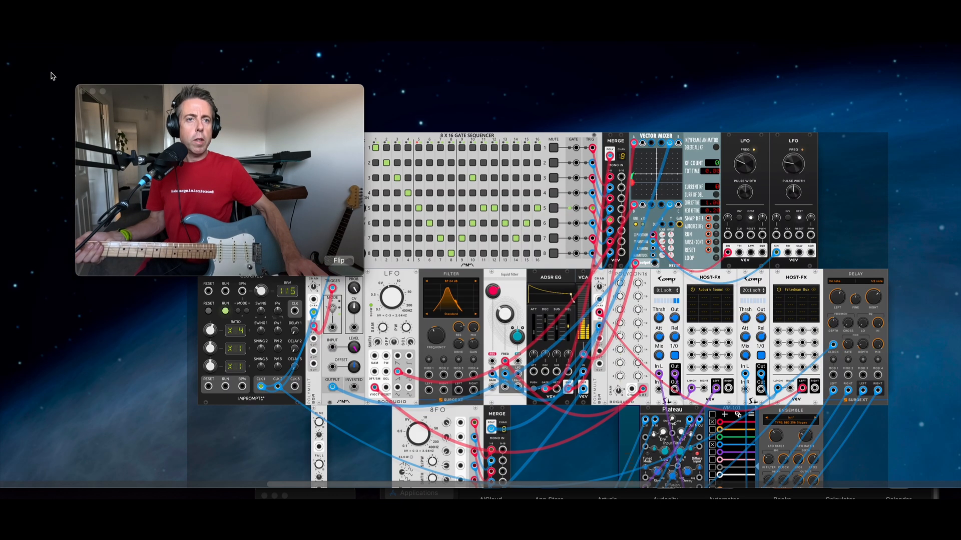
{"action": "left_click", "coordinate": [52, 143]}
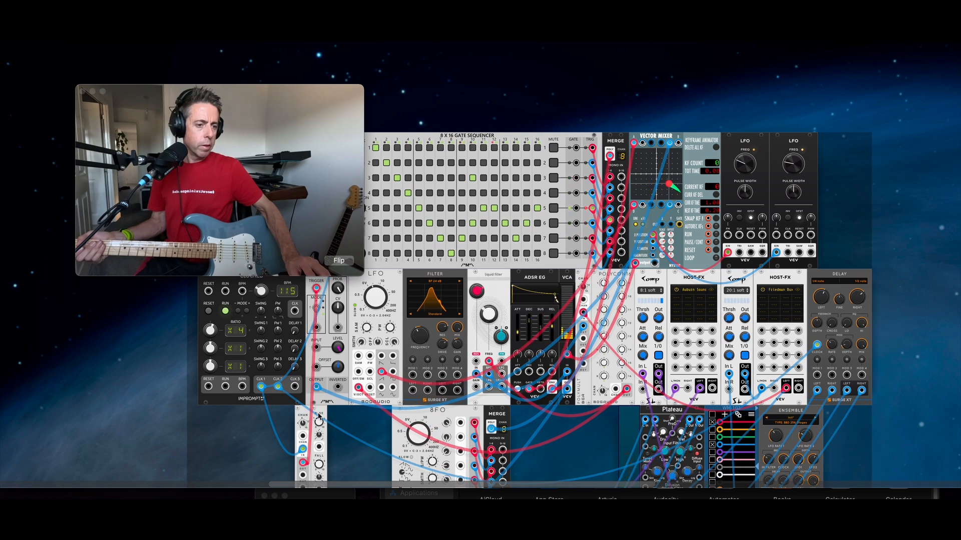
{"action": "left_click_drag", "start_coordinate": [319, 415], "coordinate": [728, 220]}
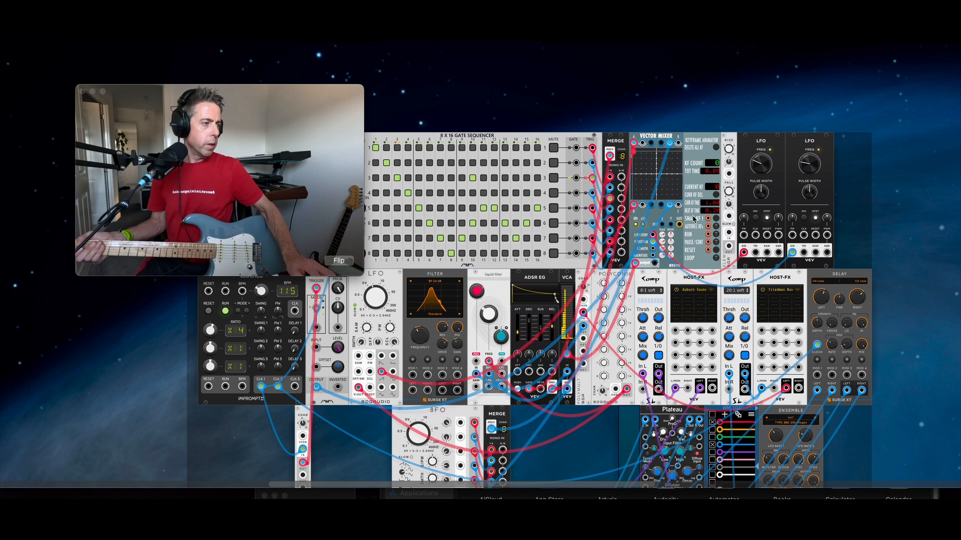
Step: Reroute the Vector Mixer #3 input cable through the slew and set its fall to about 0.11 s
{"action": "mouse_move", "coordinate": [670, 206]}
{"action": "left_mouse_down"}
{"action": "mouse_move", "coordinate": [731, 230]}
{"action": "mouse_move", "coordinate": [735, 185]}
{"action": "mouse_move", "coordinate": [728, 218]}
{"action": "mouse_move", "coordinate": [730, 174]}
{"action": "mouse_move", "coordinate": [729, 232]}
{"action": "mouse_move", "coordinate": [719, 249]}
{"action": "mouse_move", "coordinate": [695, 248]}
{"action": "mouse_move", "coordinate": [670, 206]}
{"action": "left_mouse_up"}
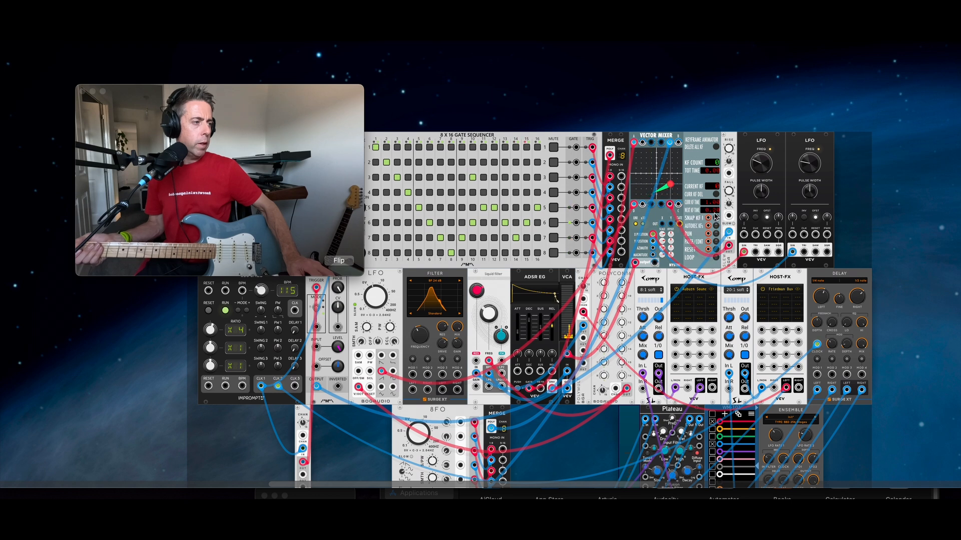
{"action": "left_click_drag", "start_coordinate": [728, 192], "coordinate": [743, 148]}
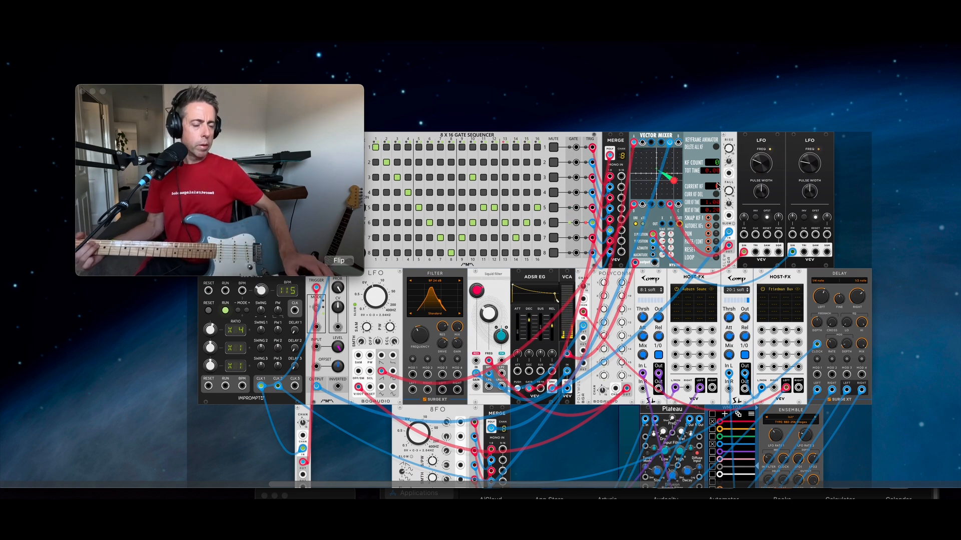
{"action": "scroll", "coordinate": [458, 358], "scroll_direction": "down", "scroll_amount": 8}
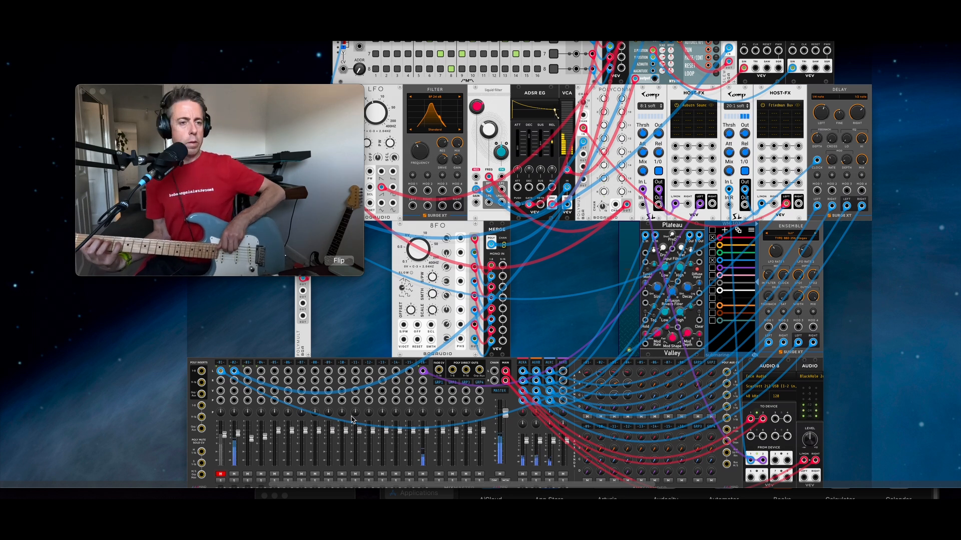
Step: On the top row, lower the ADSR EG ATT slider until attack reads about 9.46 ms
{"action": "scroll", "coordinate": [548, 200], "scroll_direction": "up", "scroll_amount": 5}
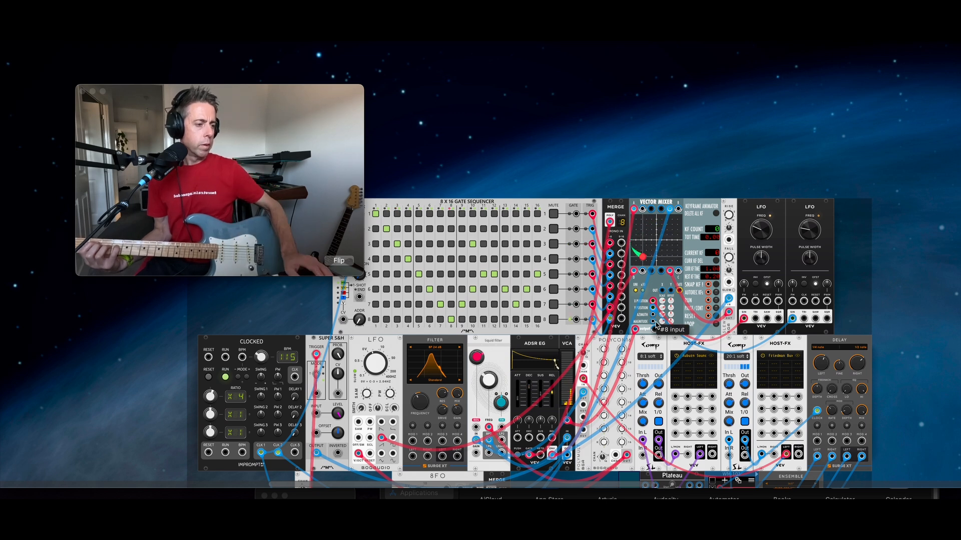
{"action": "left_click_drag", "start_coordinate": [518, 400], "coordinate": [518, 398]}
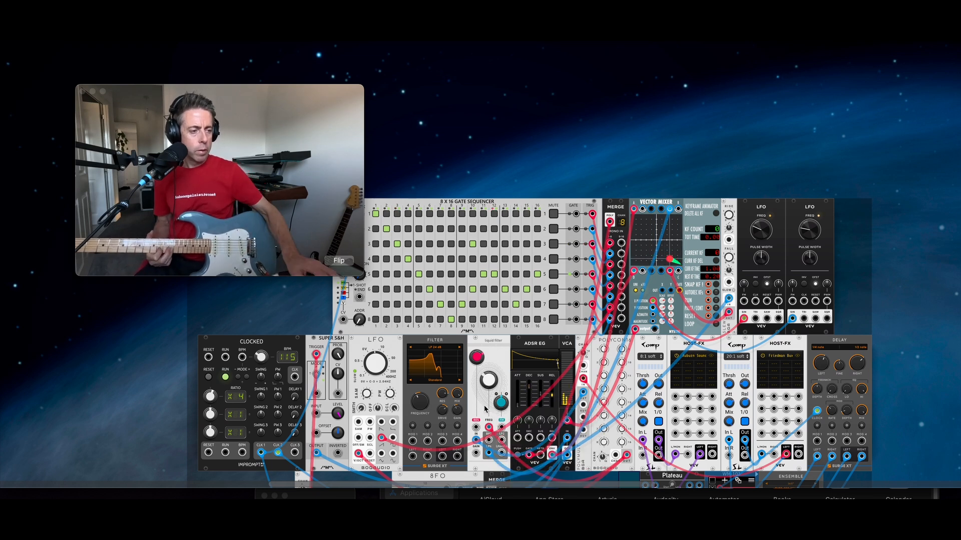
Step: Nudge the Liquid Filter's red Resonance knob up to 72.41%, then check the lower rows
{"action": "left_click_drag", "start_coordinate": [478, 357], "coordinate": [479, 358]}
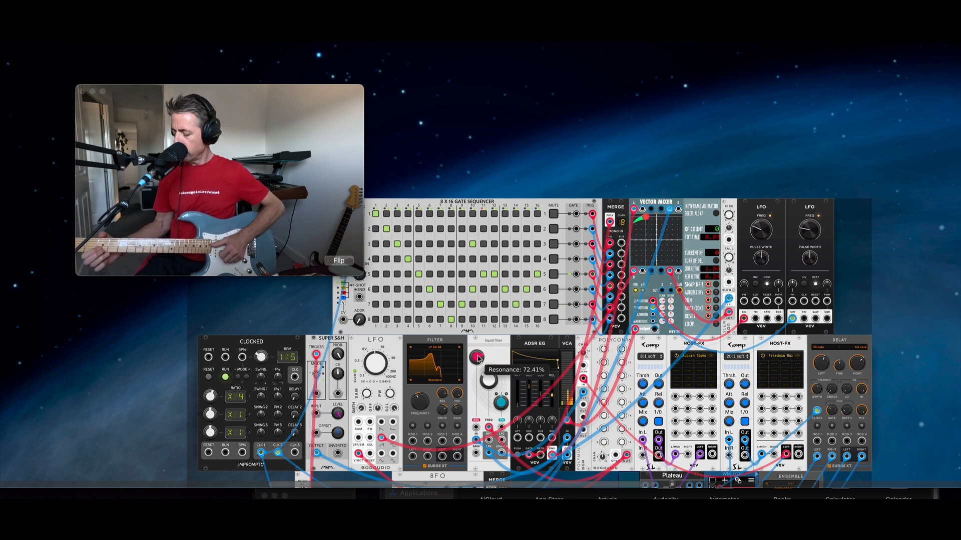
{"action": "scroll", "coordinate": [444, 442], "scroll_direction": "up", "scroll_amount": 1}
{"action": "scroll", "coordinate": [451, 436], "scroll_direction": "down", "scroll_amount": 5}
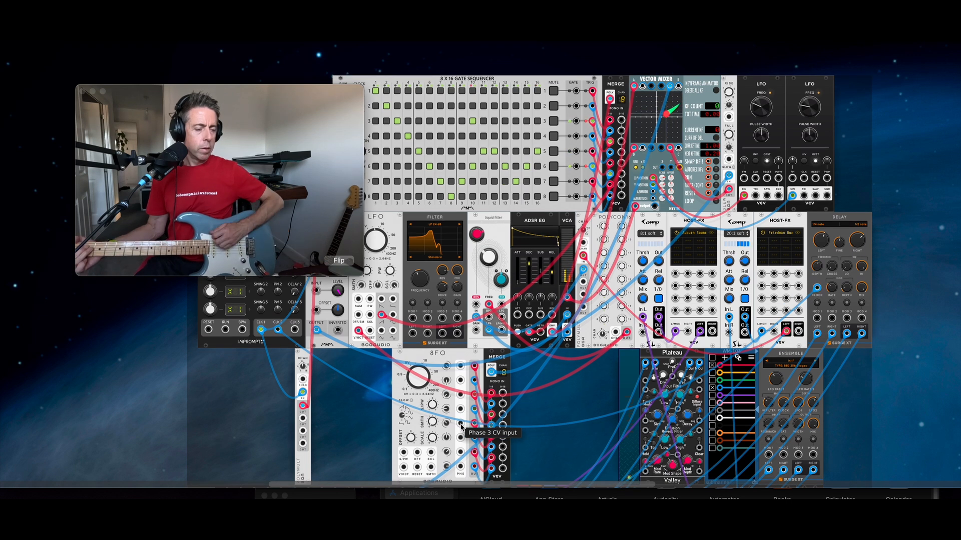
{"action": "scroll", "coordinate": [456, 428], "scroll_direction": "down", "scroll_amount": 6}
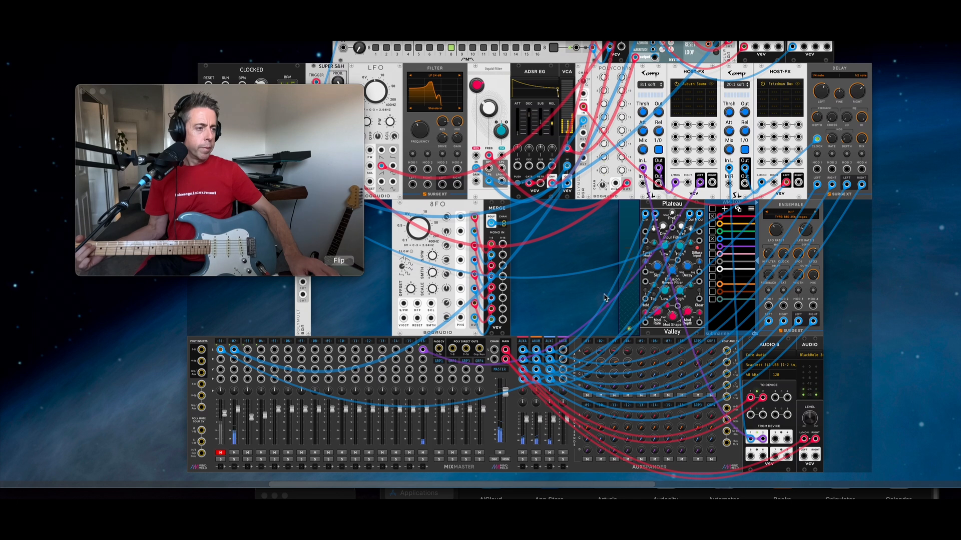
{"action": "scroll", "coordinate": [541, 233], "scroll_direction": "up", "scroll_amount": 6}
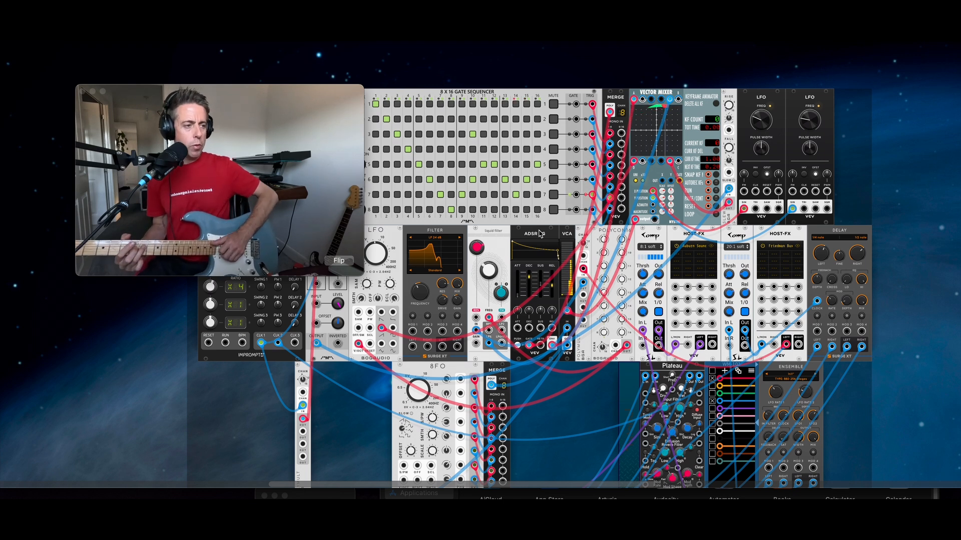
Step: Delete the two LFO modules beside the Vector Mixer and set the ADSR EG release to about 23 ms
{"action": "mouse_move", "coordinate": [479, 252]}
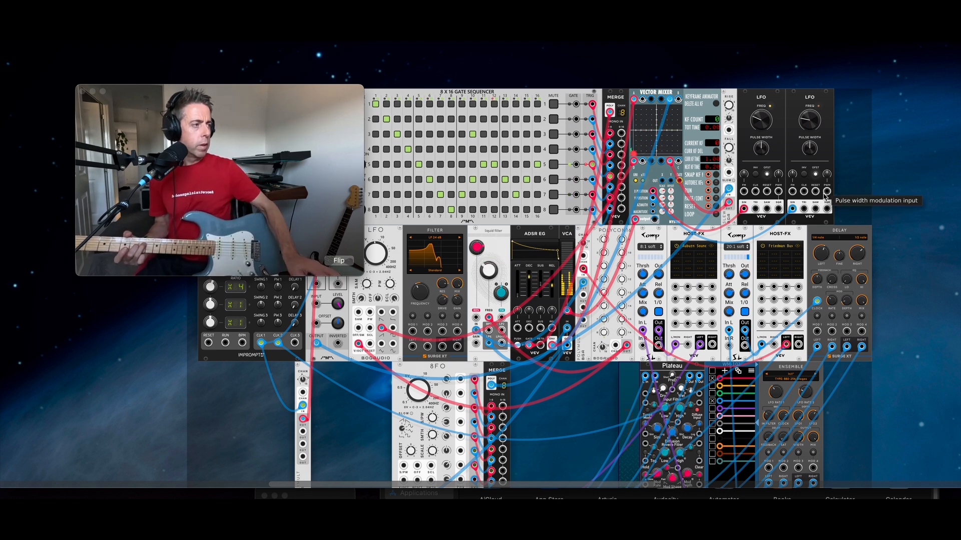
{"action": "left_click_drag", "start_coordinate": [846, 159], "coordinate": [741, 161]}
{"action": "key", "text": "Delete"}
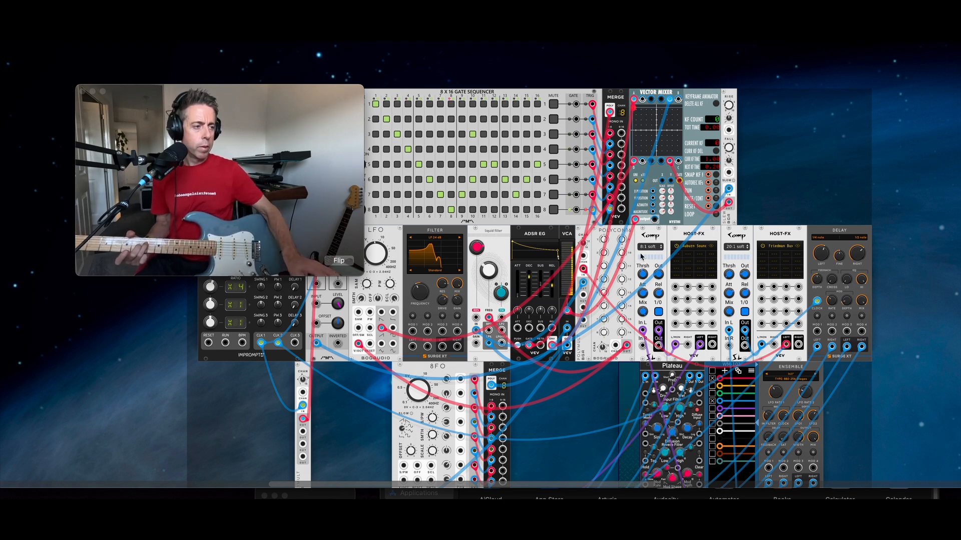
{"action": "left_click_drag", "start_coordinate": [552, 286], "coordinate": [551, 285]}
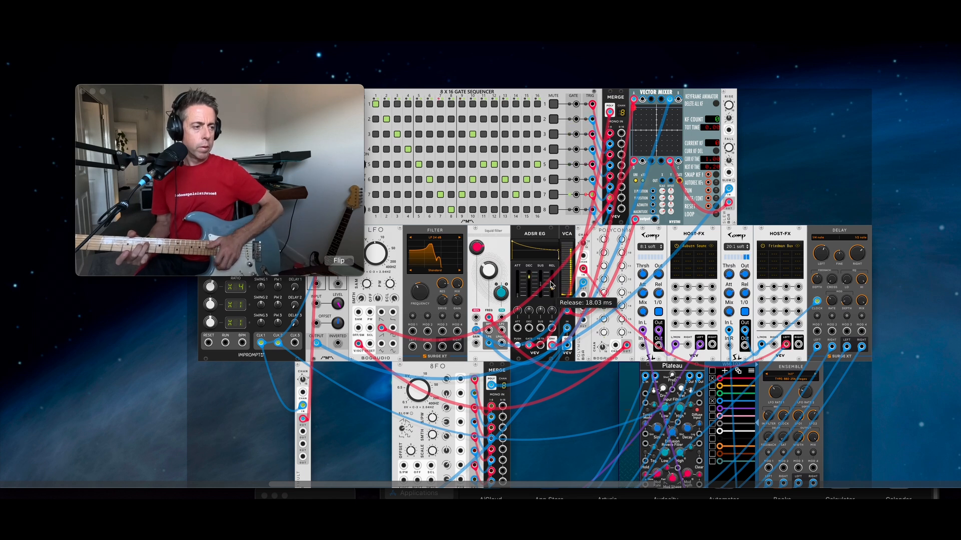
{"action": "left_click_drag", "start_coordinate": [553, 292], "coordinate": [553, 293]}
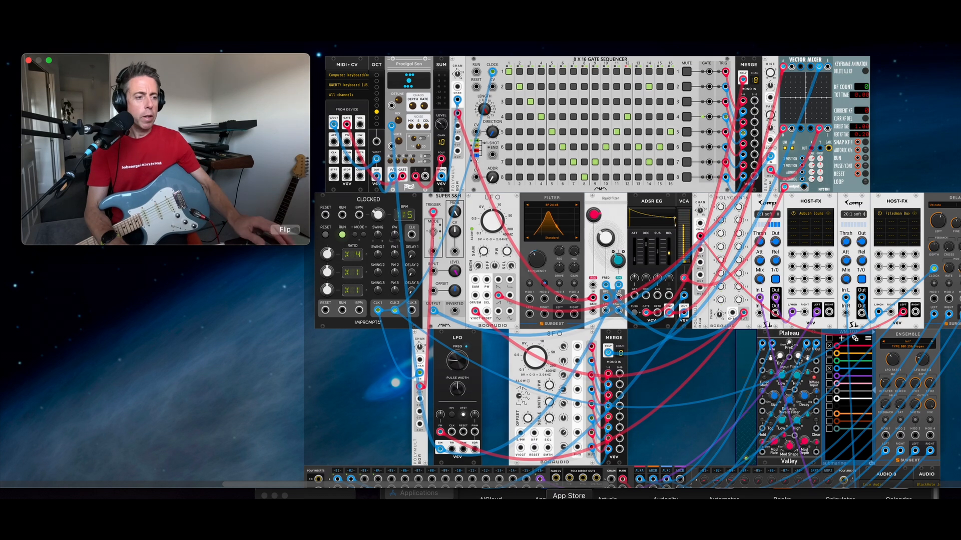
{"action": "left_click", "coordinate": [381, 392]}
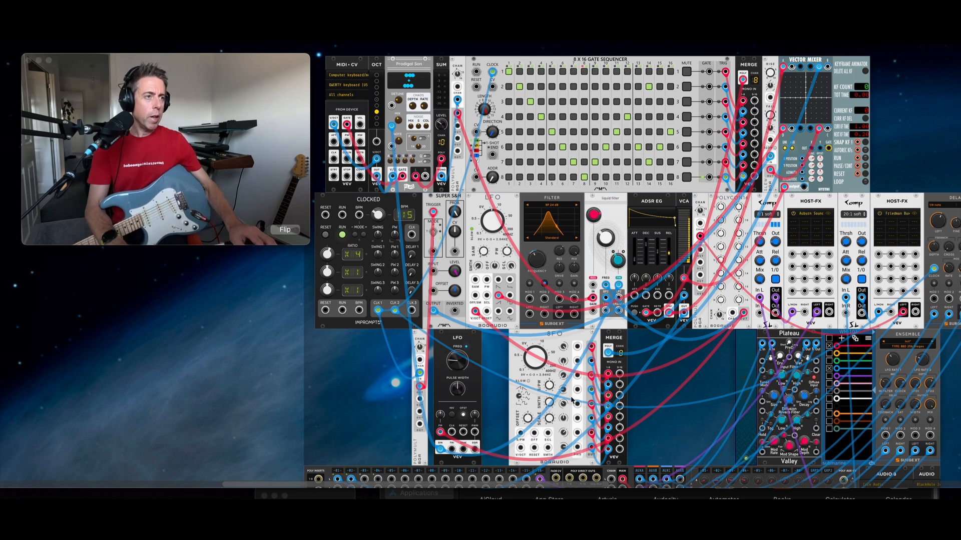
{"action": "scroll", "coordinate": [483, 196], "scroll_direction": "up", "scroll_amount": 5}
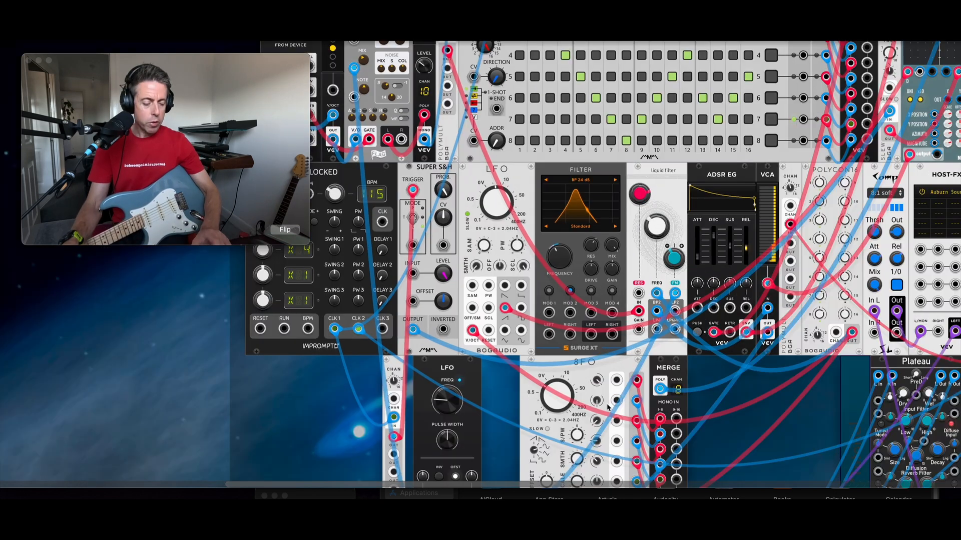
{"action": "scroll", "coordinate": [571, 223], "scroll_direction": "up", "scroll_amount": 5}
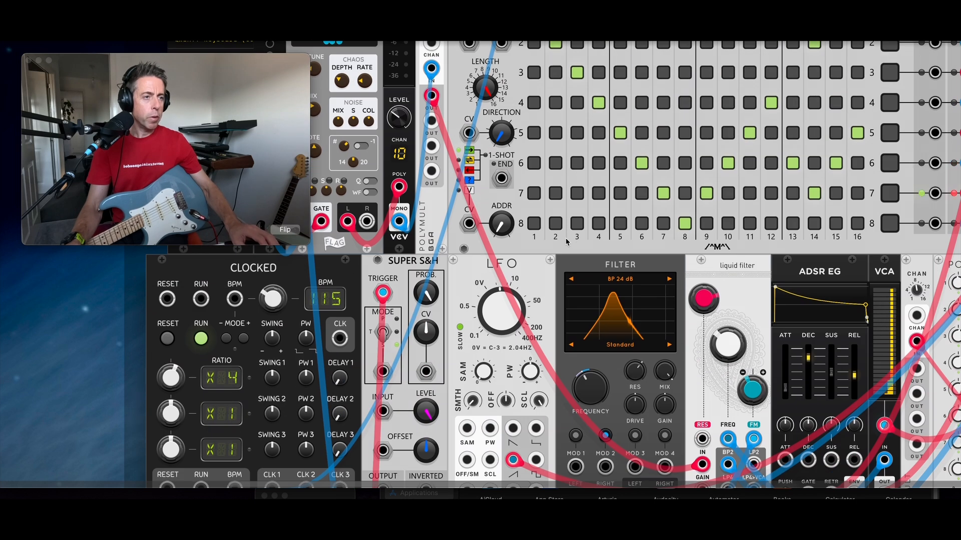
{"action": "left_click_drag", "start_coordinate": [417, 67], "coordinate": [559, 59]}
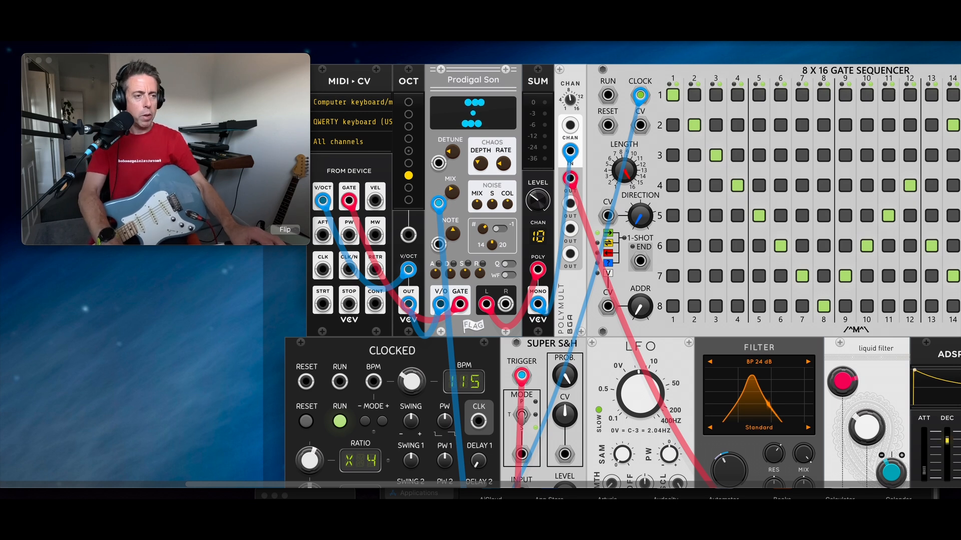
Step: Turn the Liquid Filter's teal FM knob negative to about -32.8%, then zoom out over the whole patch
{"action": "scroll", "coordinate": [702, 304], "scroll_direction": "down", "scroll_amount": 5}
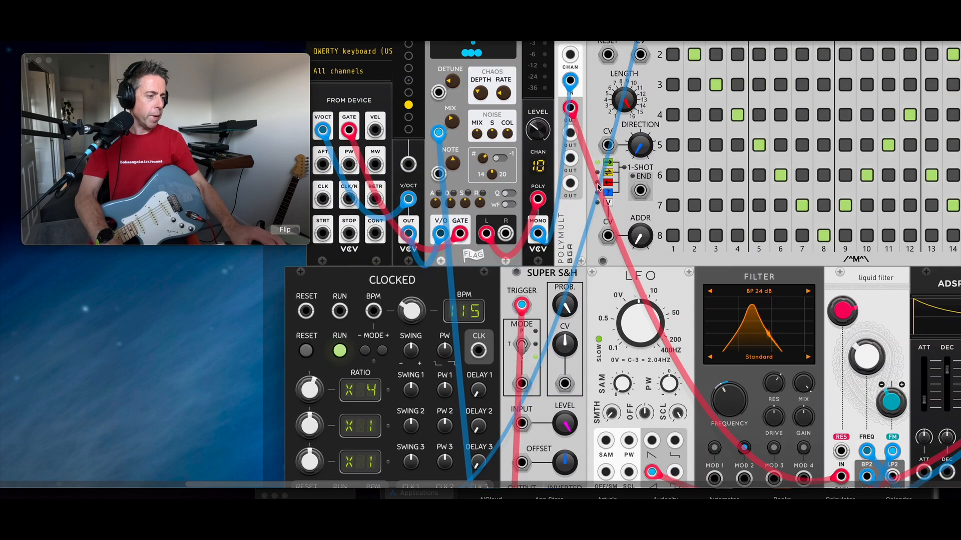
{"action": "scroll", "coordinate": [702, 304], "scroll_direction": "right", "scroll_amount": 5}
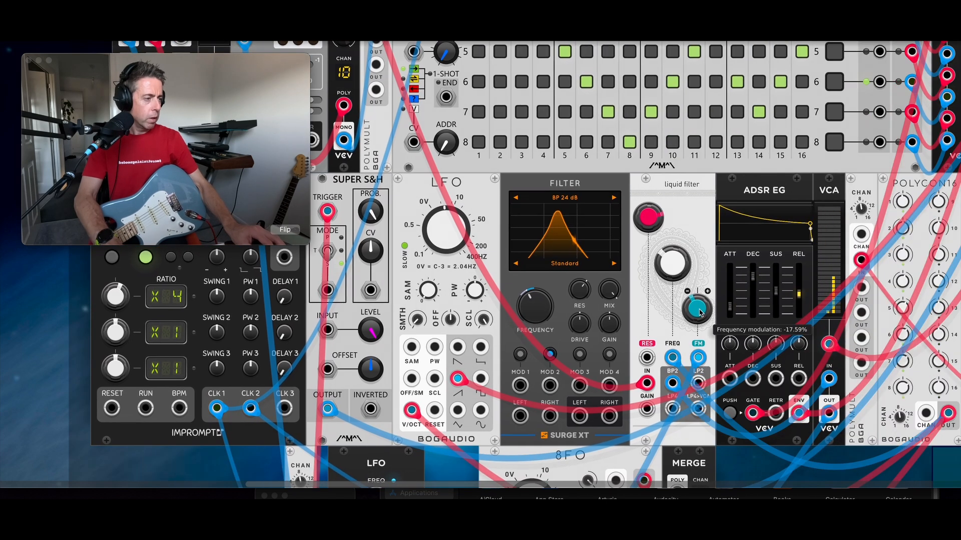
{"action": "left_click_drag", "start_coordinate": [704, 316], "coordinate": [704, 314]}
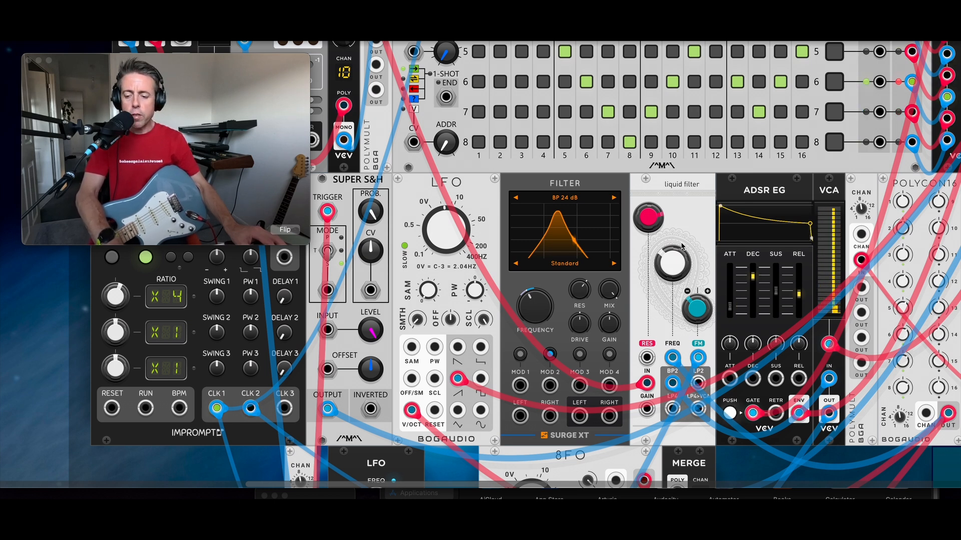
{"action": "mouse_move", "coordinate": [695, 307]}
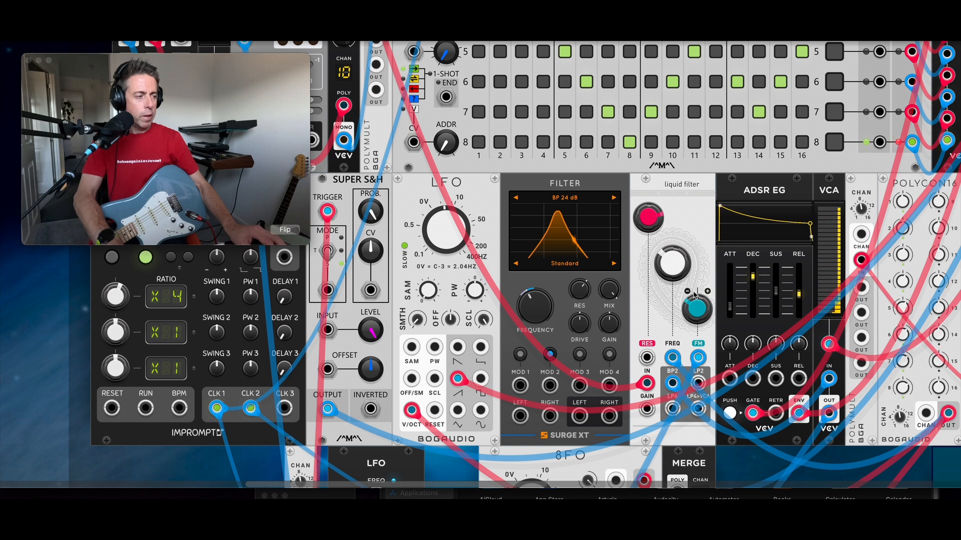
{"action": "left_click_drag", "start_coordinate": [696, 310], "coordinate": [696, 309]}
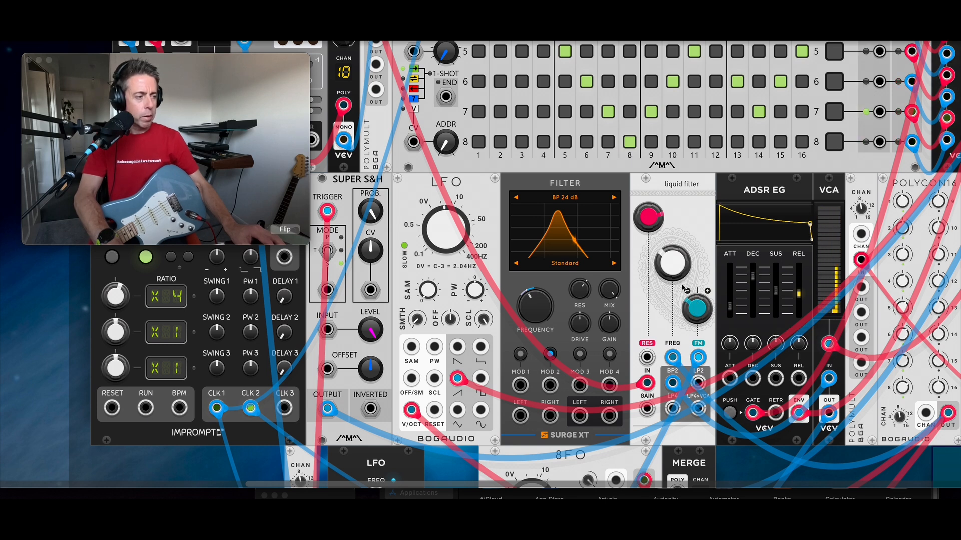
{"action": "left_click_drag", "start_coordinate": [671, 264], "coordinate": [671, 236]}
{"action": "left_click_drag", "start_coordinate": [688, 310], "coordinate": [692, 314]}
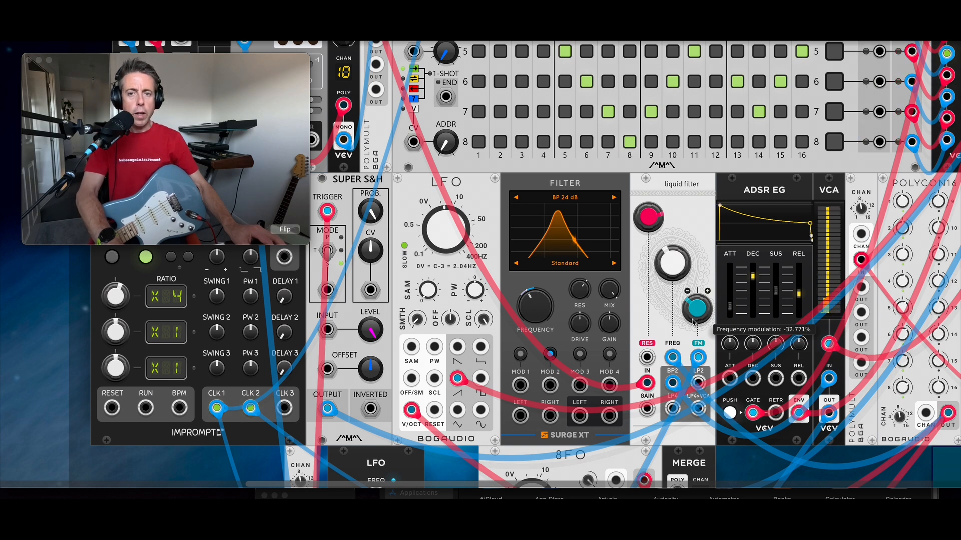
{"action": "scroll", "coordinate": [693, 323], "scroll_direction": "down", "scroll_amount": 5}
{"action": "scroll", "coordinate": [693, 322], "scroll_direction": "down", "scroll_amount": 10}
{"action": "scroll", "coordinate": [632, 259], "scroll_direction": "up", "scroll_amount": 15}
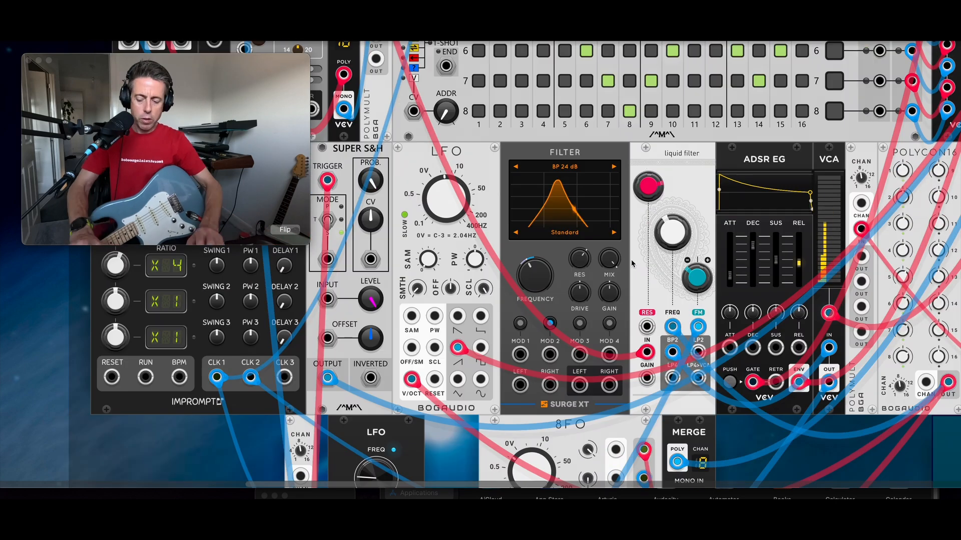
{"action": "scroll", "coordinate": [631, 259], "scroll_direction": "down", "scroll_amount": 4}
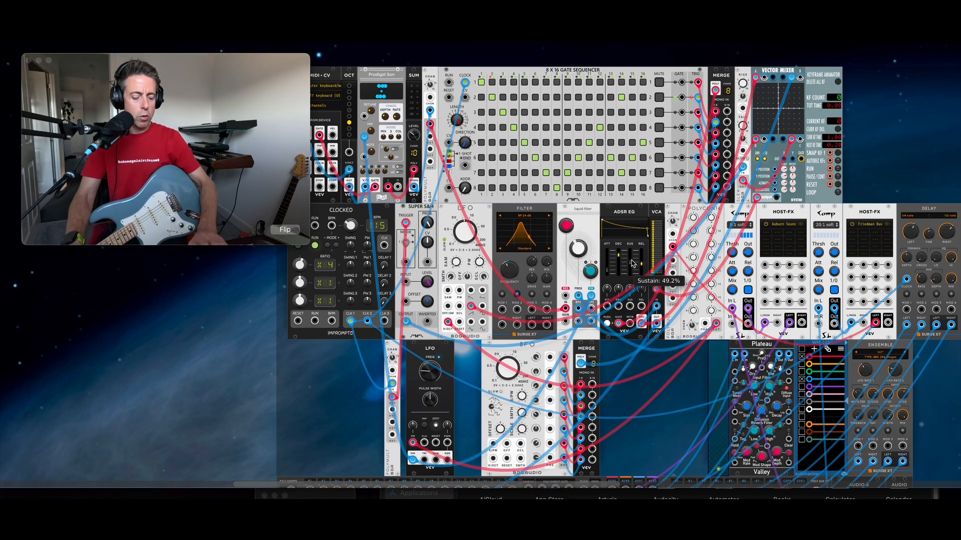
{"action": "scroll", "coordinate": [632, 264], "scroll_direction": "left", "scroll_amount": 3}
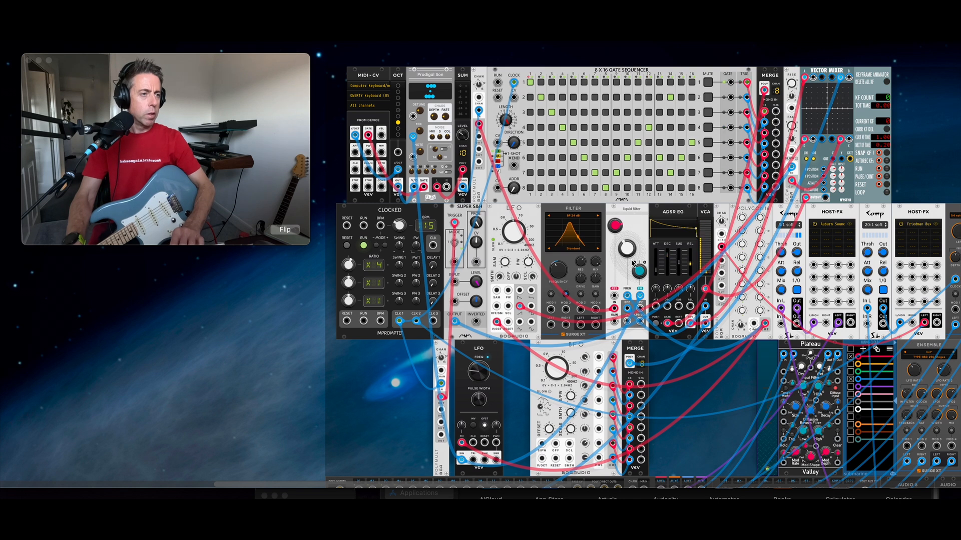
{"action": "scroll", "coordinate": [633, 264], "scroll_direction": "down", "scroll_amount": 1}
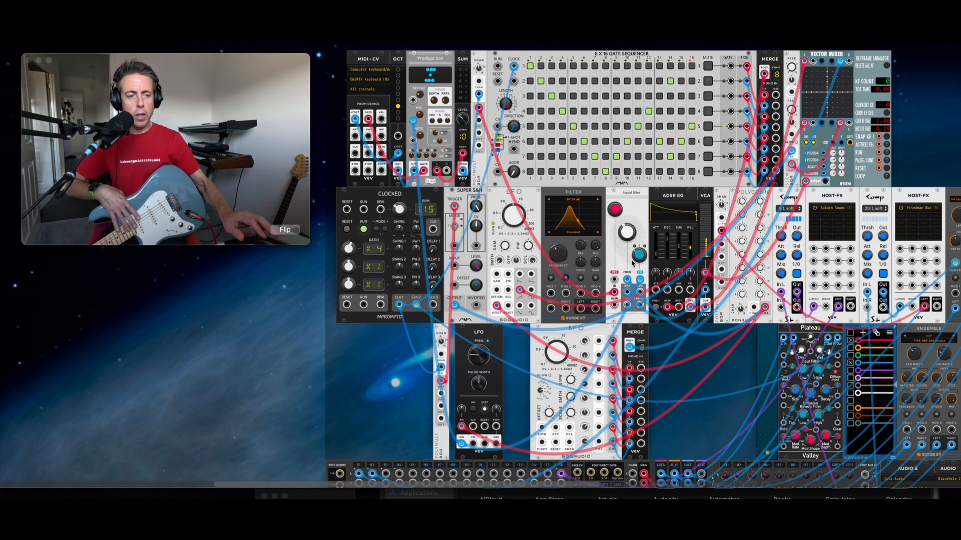